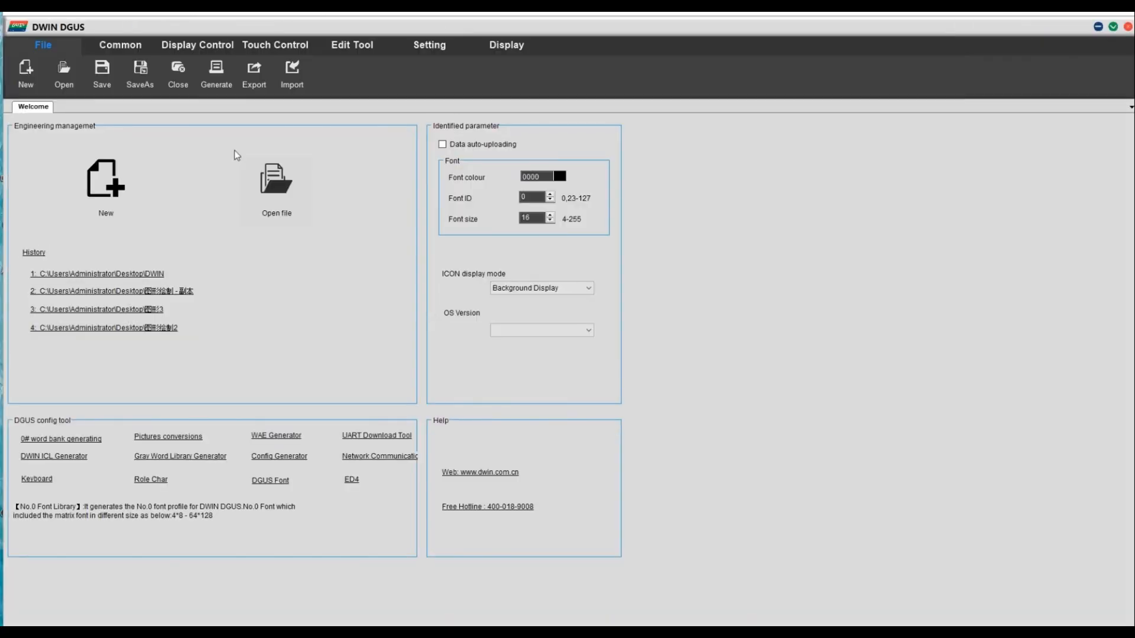
- Create a new project with 800X480 resolution in the DWIN folder on the desktop
left_click(101, 181)
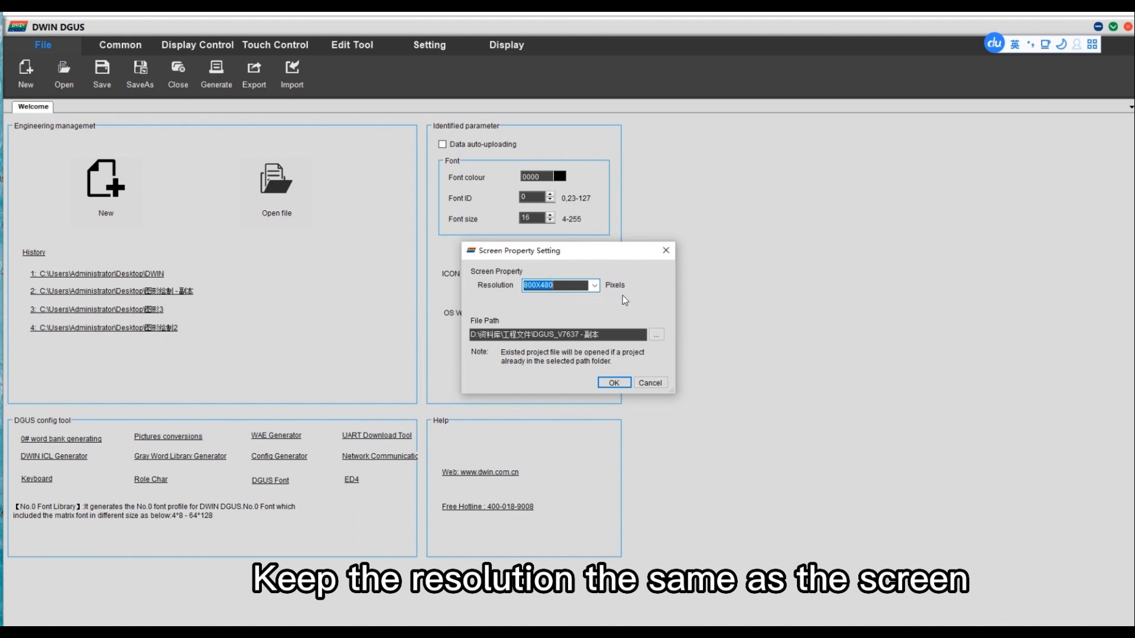
left_click(657, 334)
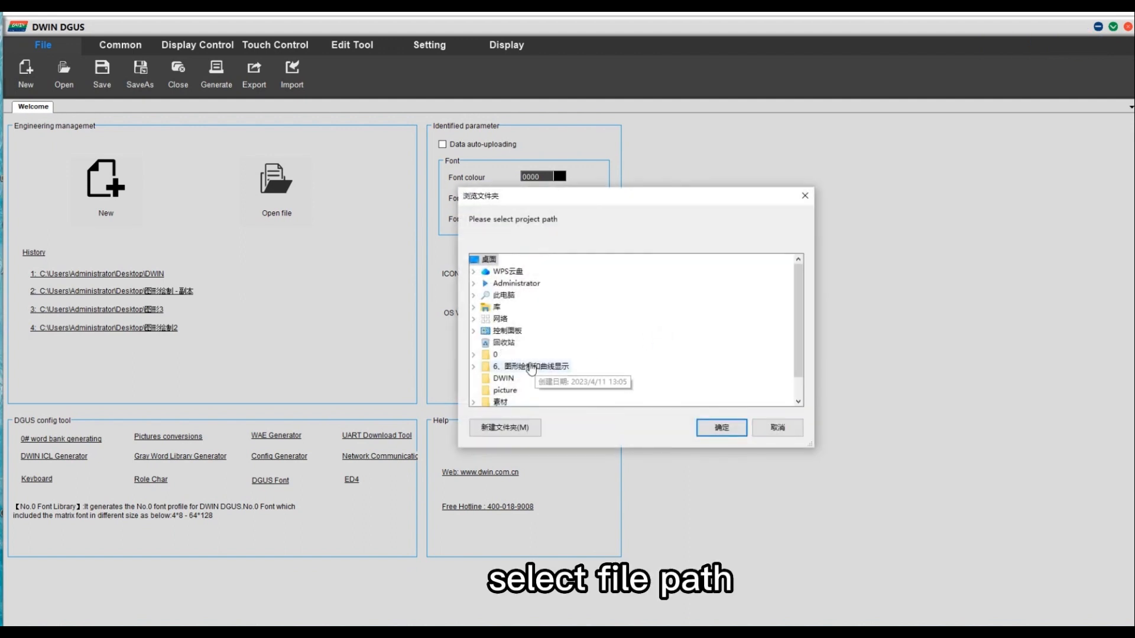
scroll(526, 364, "down", 1)
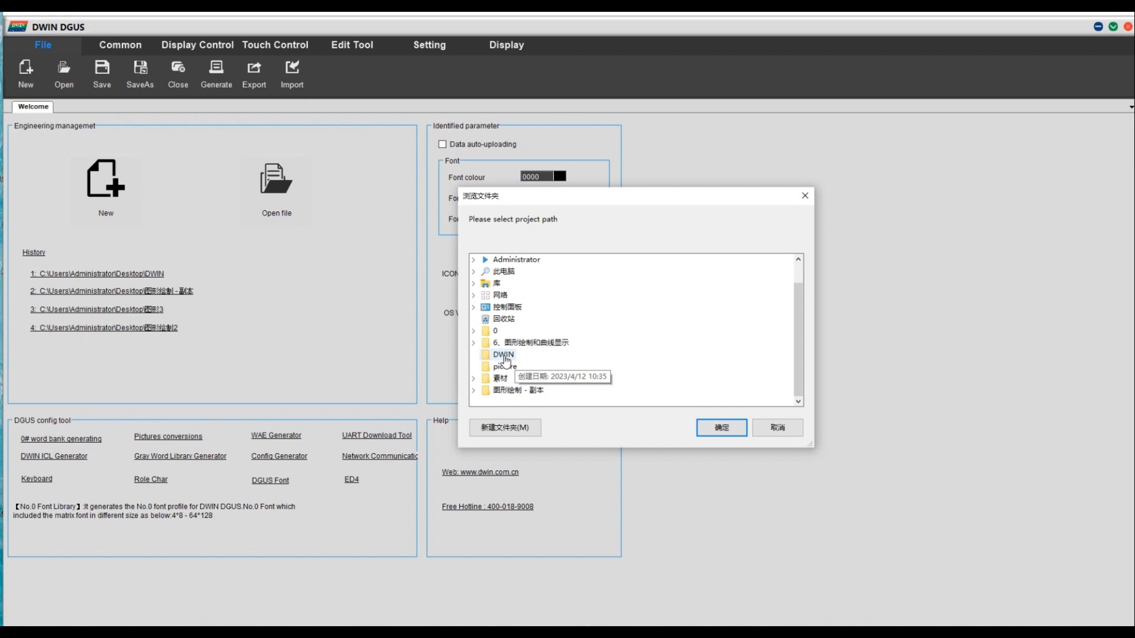
left_click(503, 355)
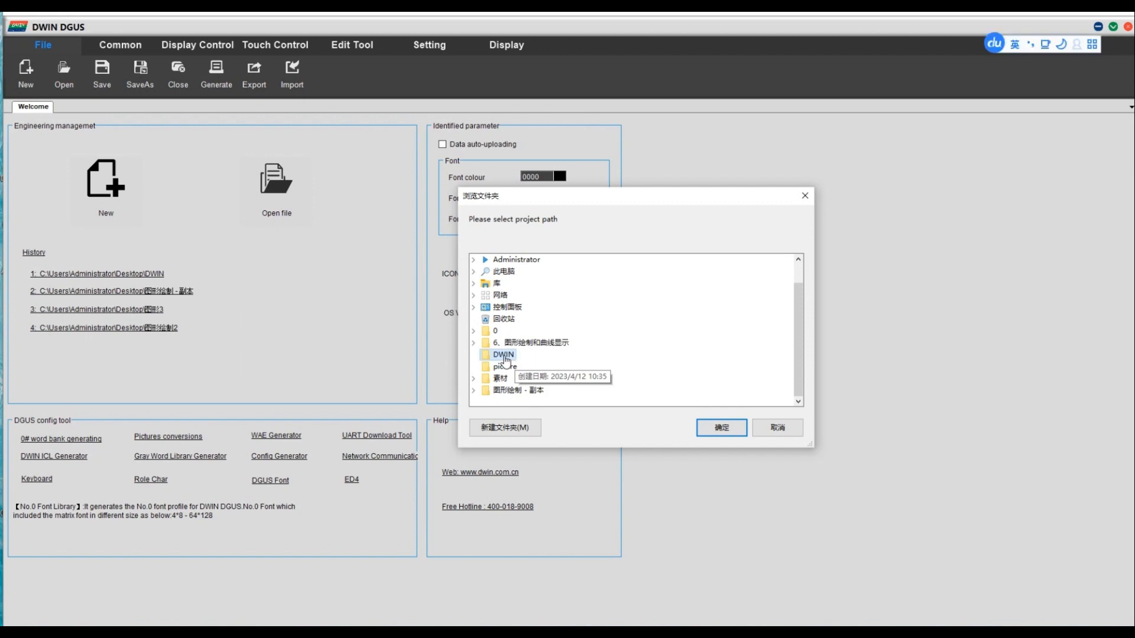
left_click(721, 429)
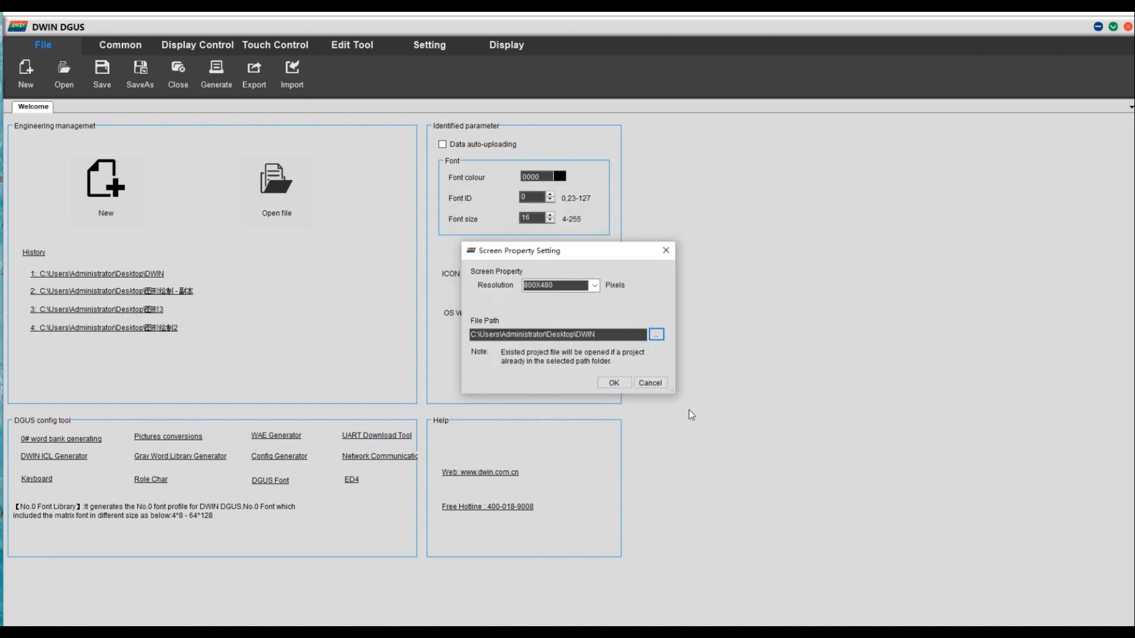
left_click(609, 384)
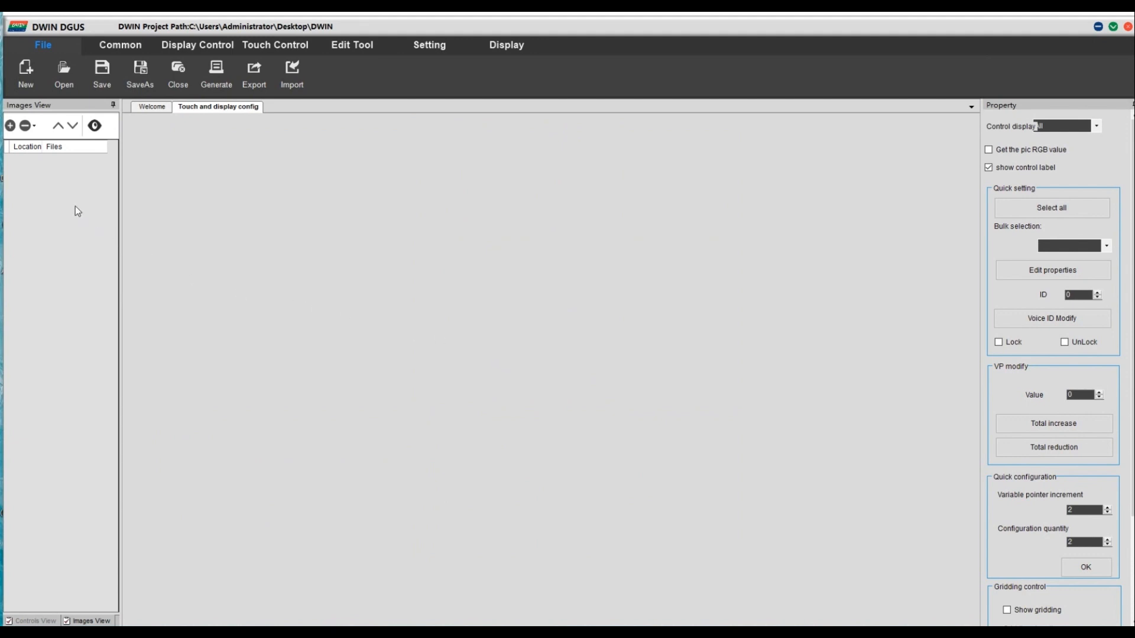
- Add 00.png from the picture folder to the project as its page image
left_click(11, 126)
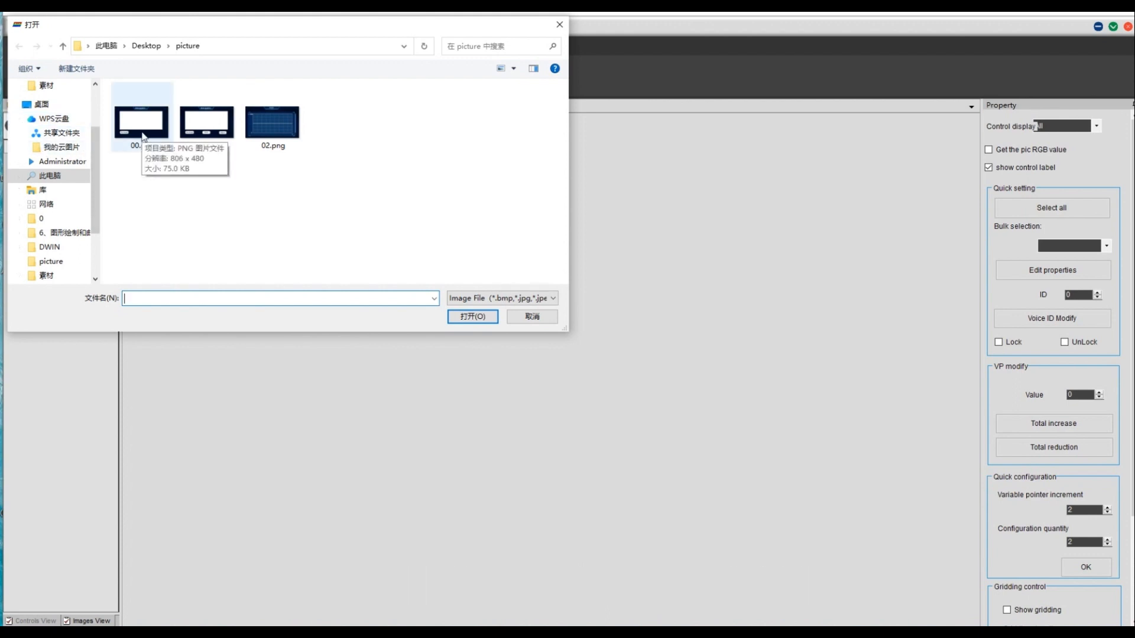
left_click(144, 136)
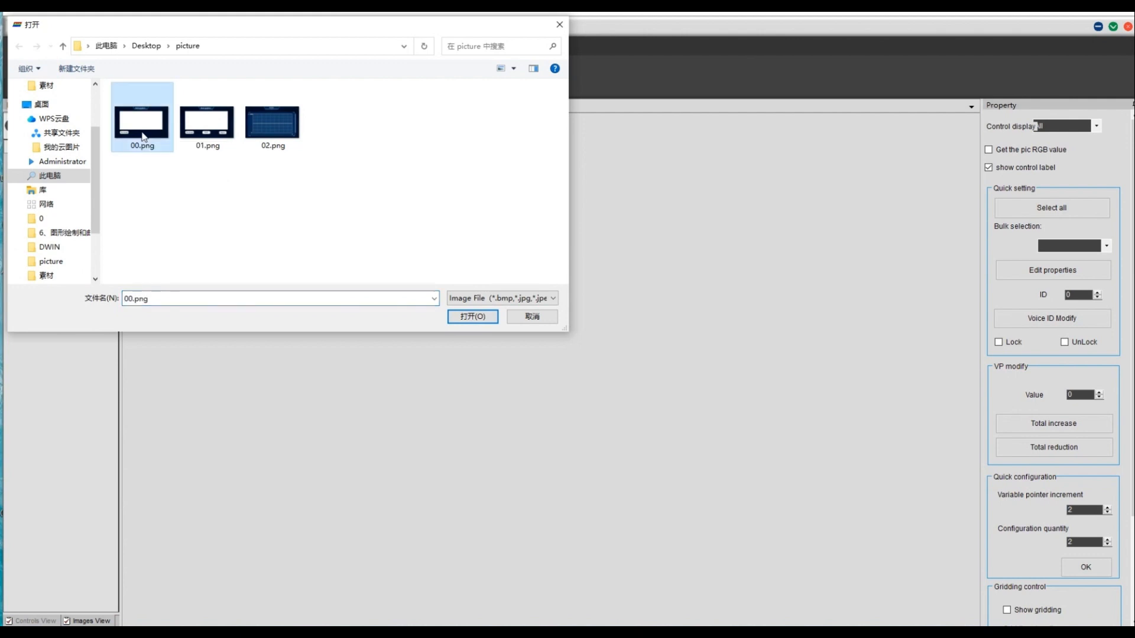
left_click(483, 321)
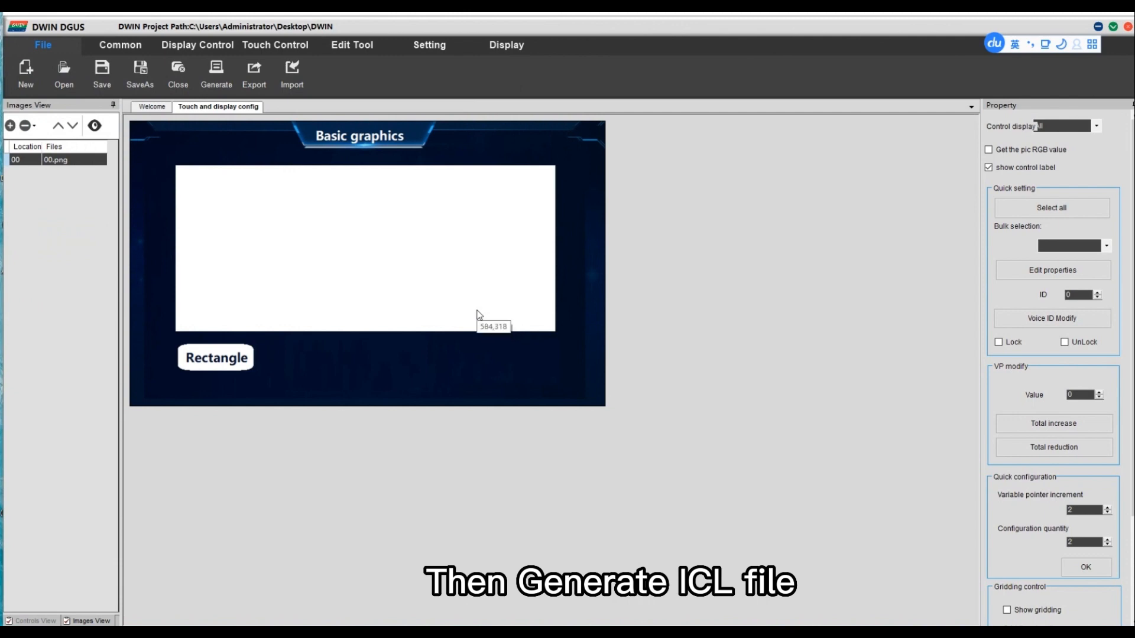
- Open the ICL Tool and load 00.png from the project's DWIN_SET folder
left_click(430, 46)
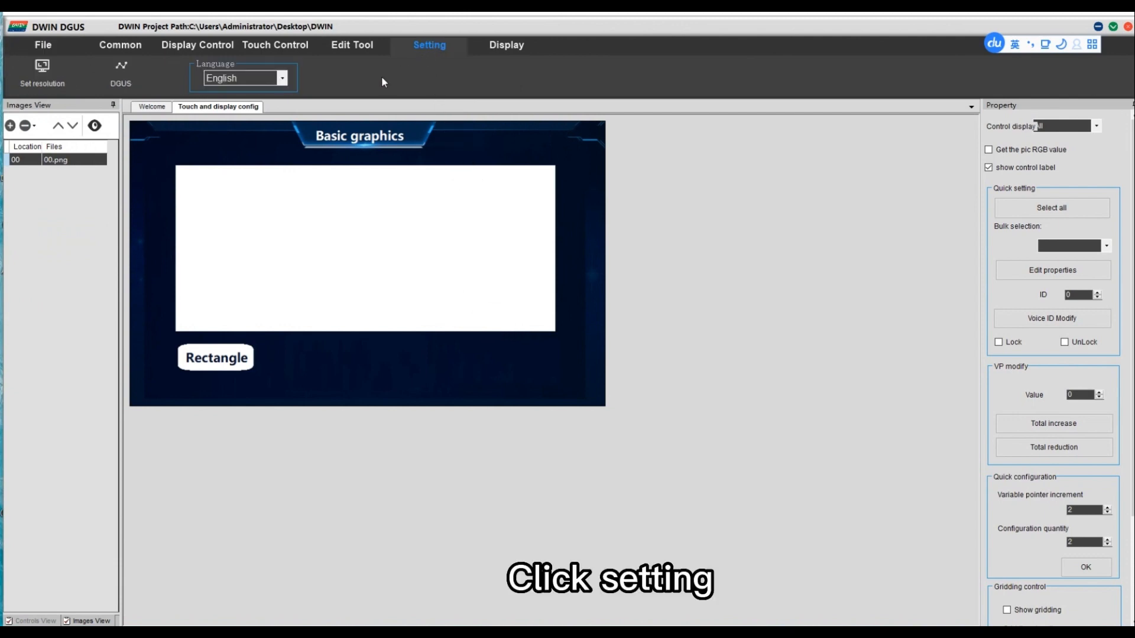
left_click(122, 71)
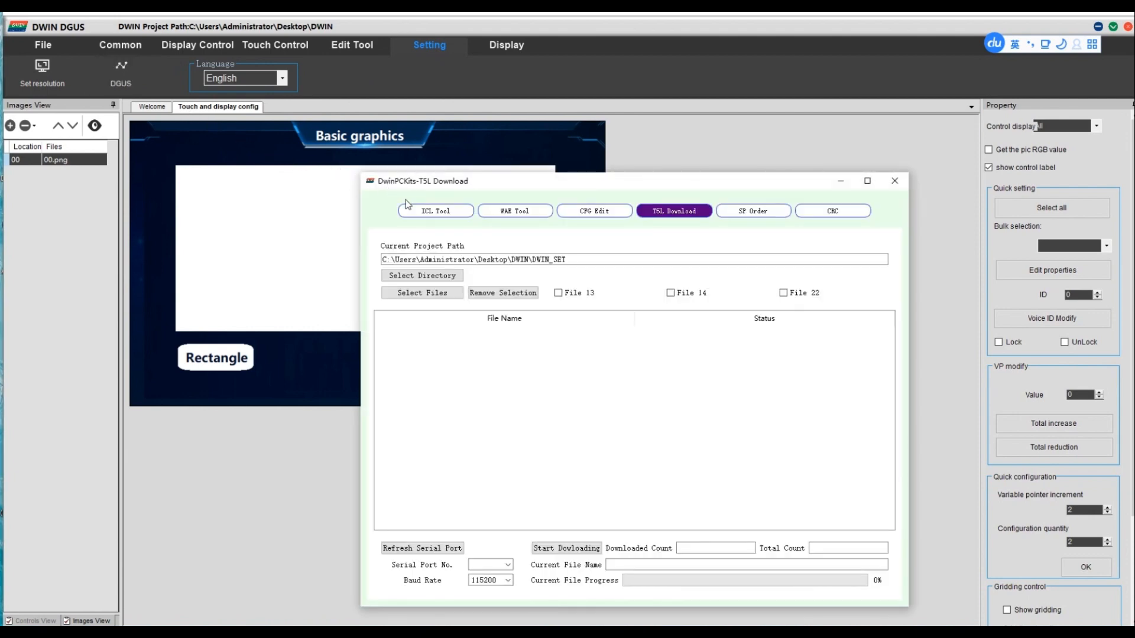
left_click(422, 212)
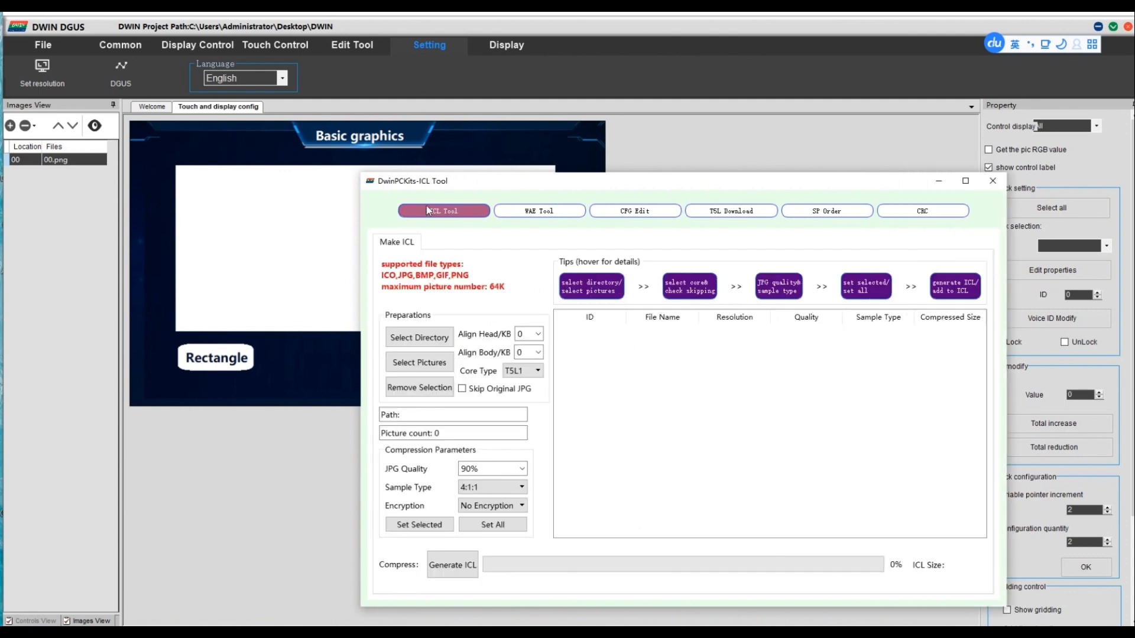
left_click(440, 365)
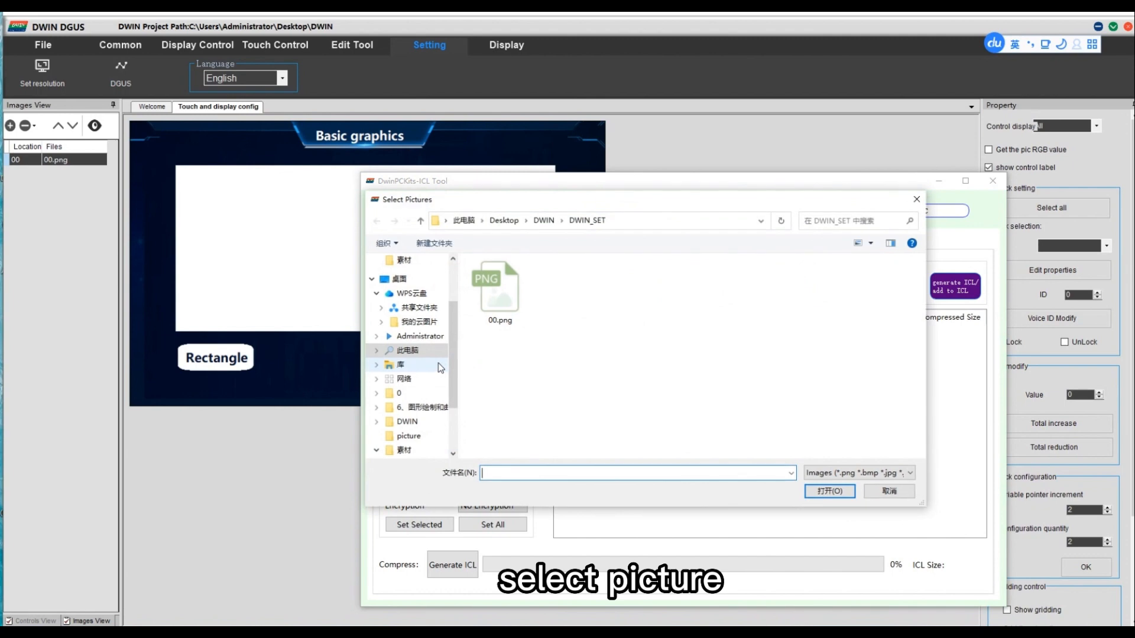
left_click(495, 307)
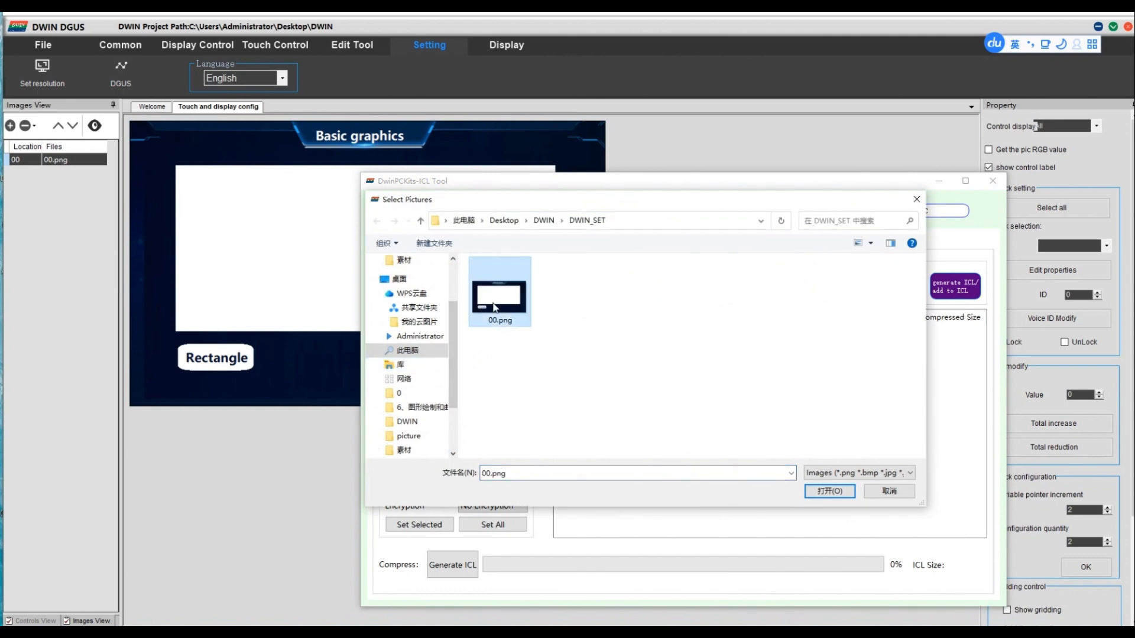
left_click(828, 493)
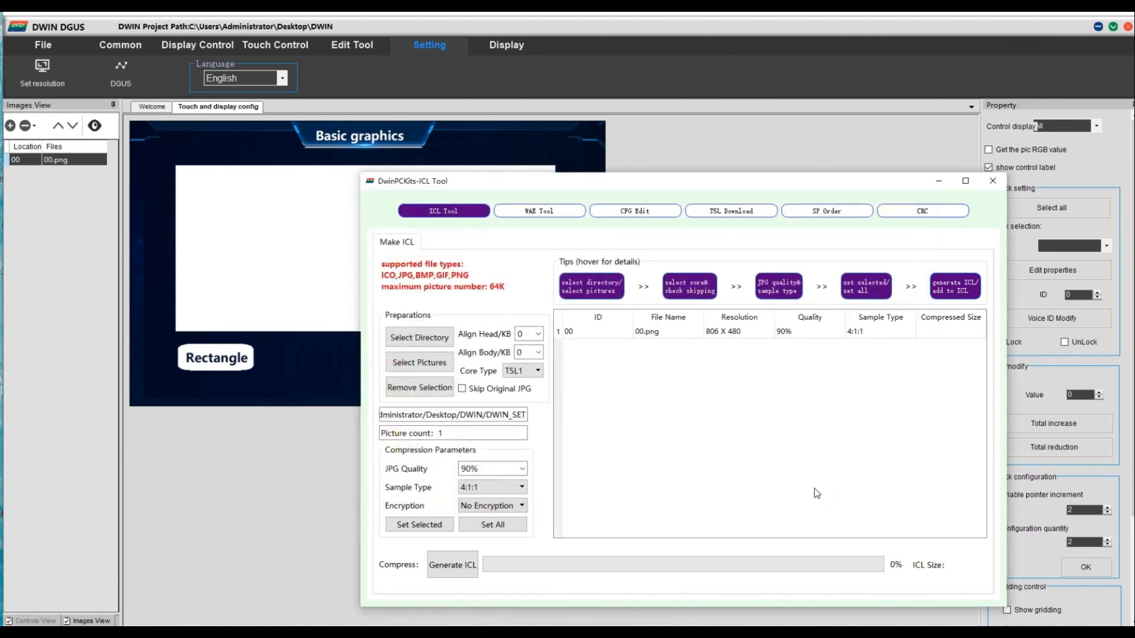
- Generate the ICL file named 32 in DWIN_SET and close the ICL tool window
left_click(446, 566)
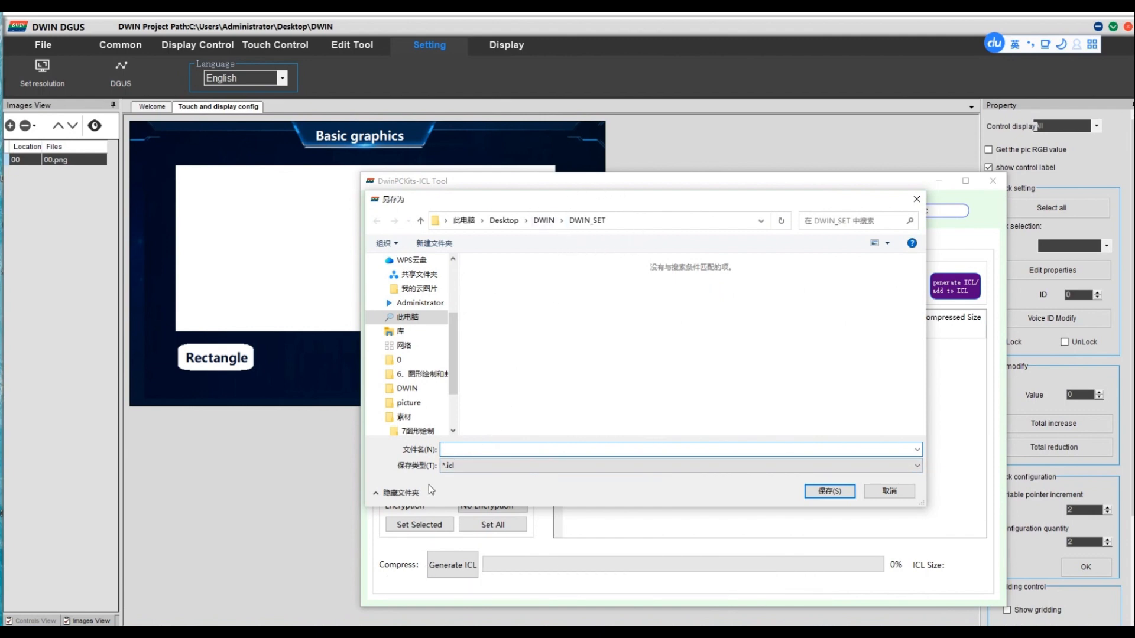
type("32")
left_click(829, 491)
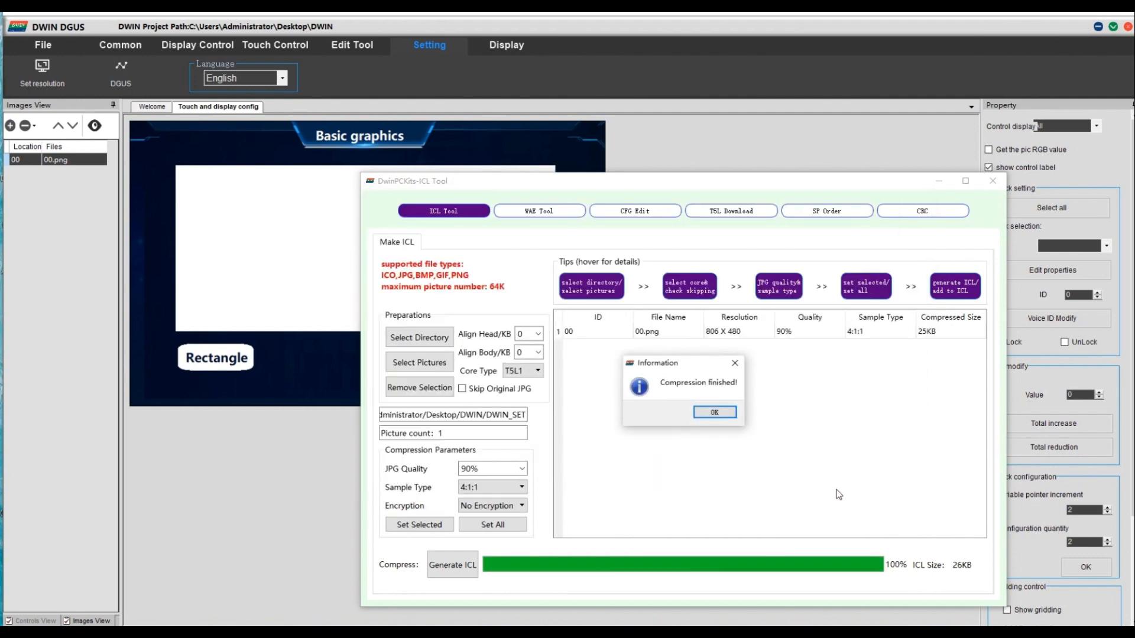
left_click(716, 413)
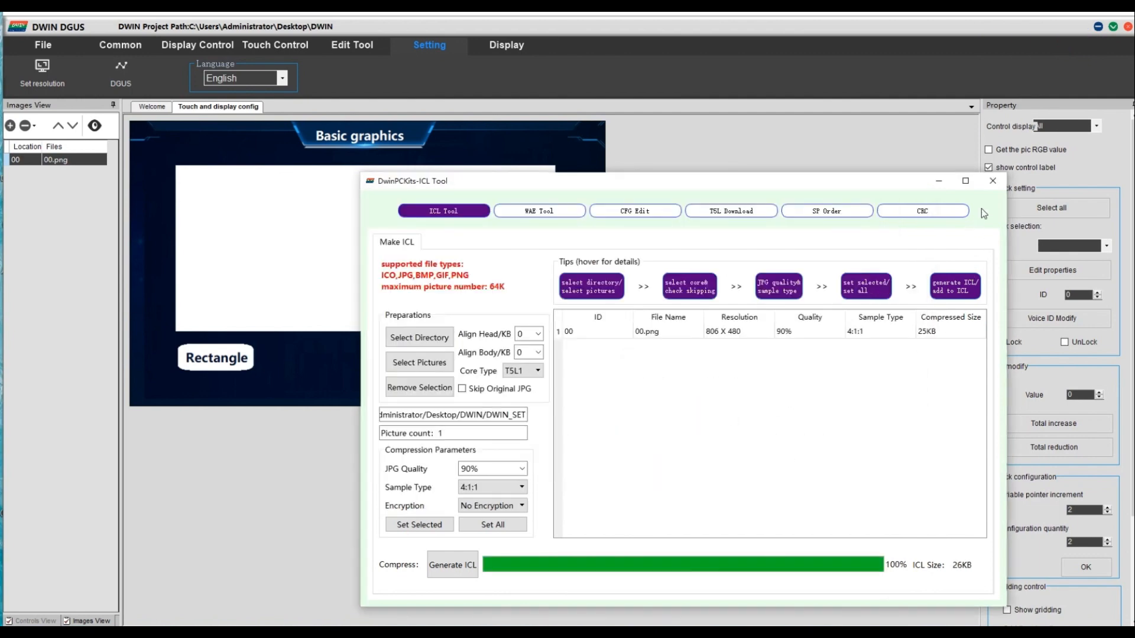
left_click(993, 182)
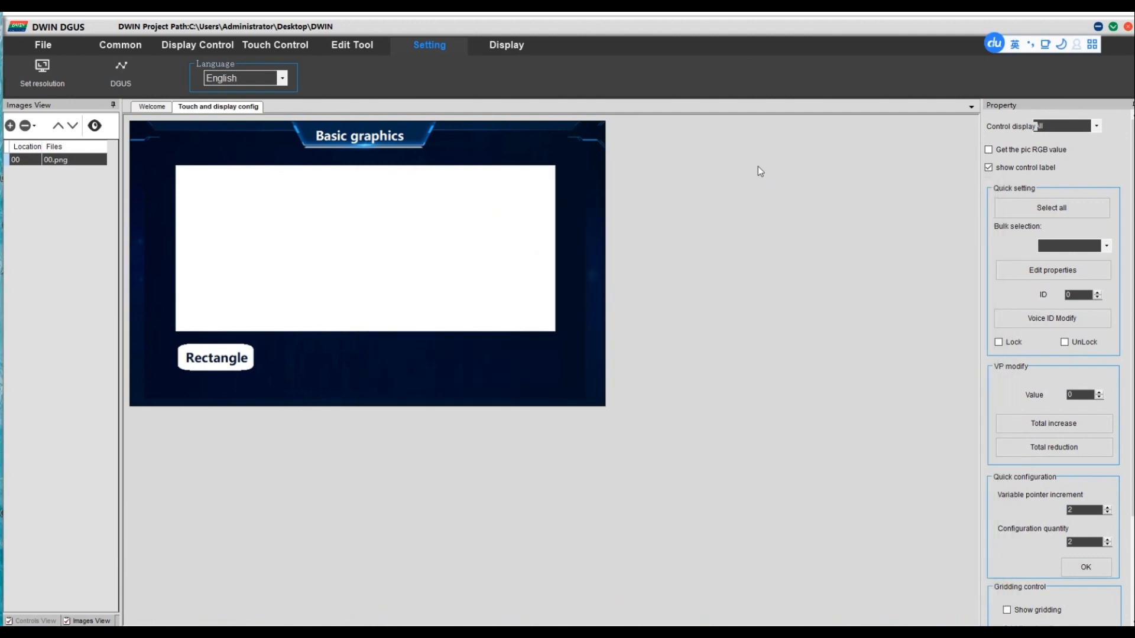
- Draw a Basic Graphic display control about 634 × 284 pixels over the white area of the page
left_click(214, 44)
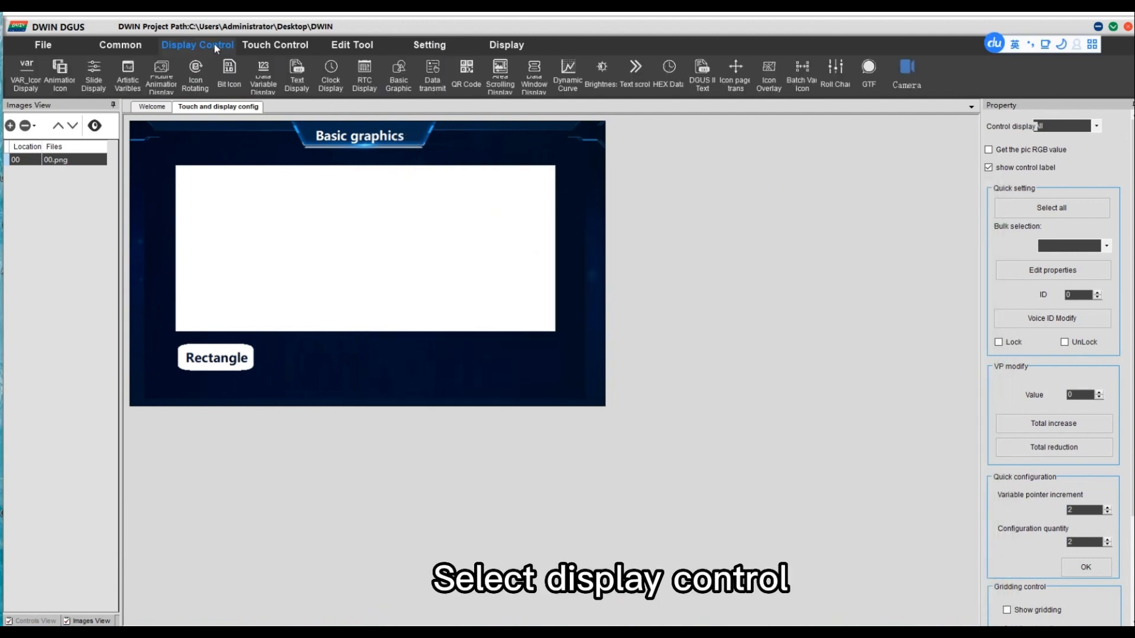
left_click(398, 75)
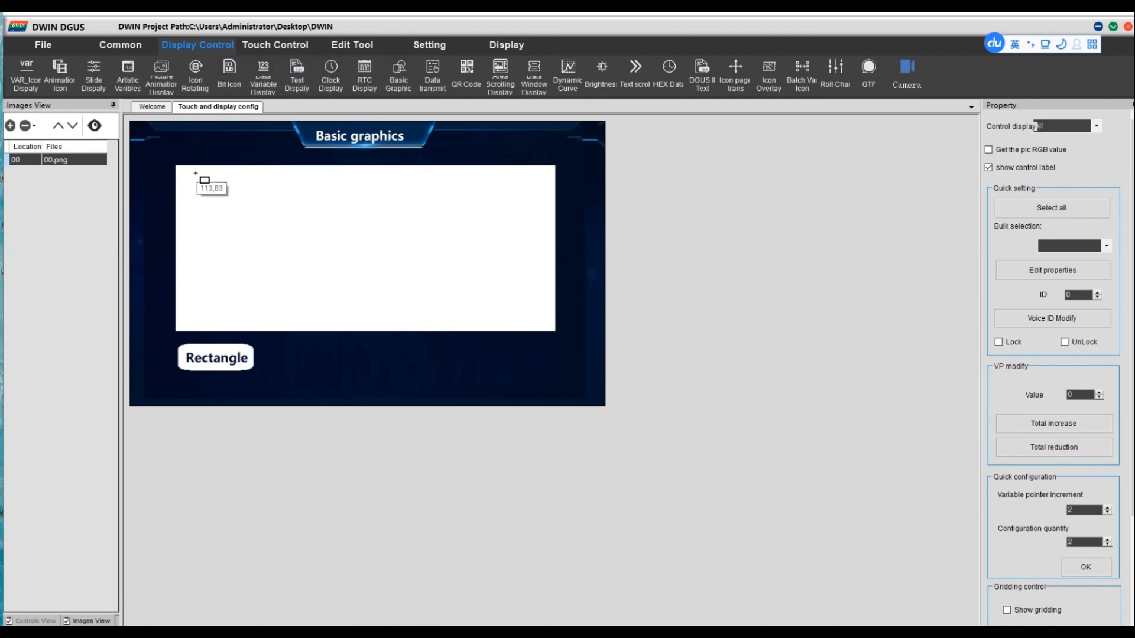
left_click_drag(177, 164, 554, 336)
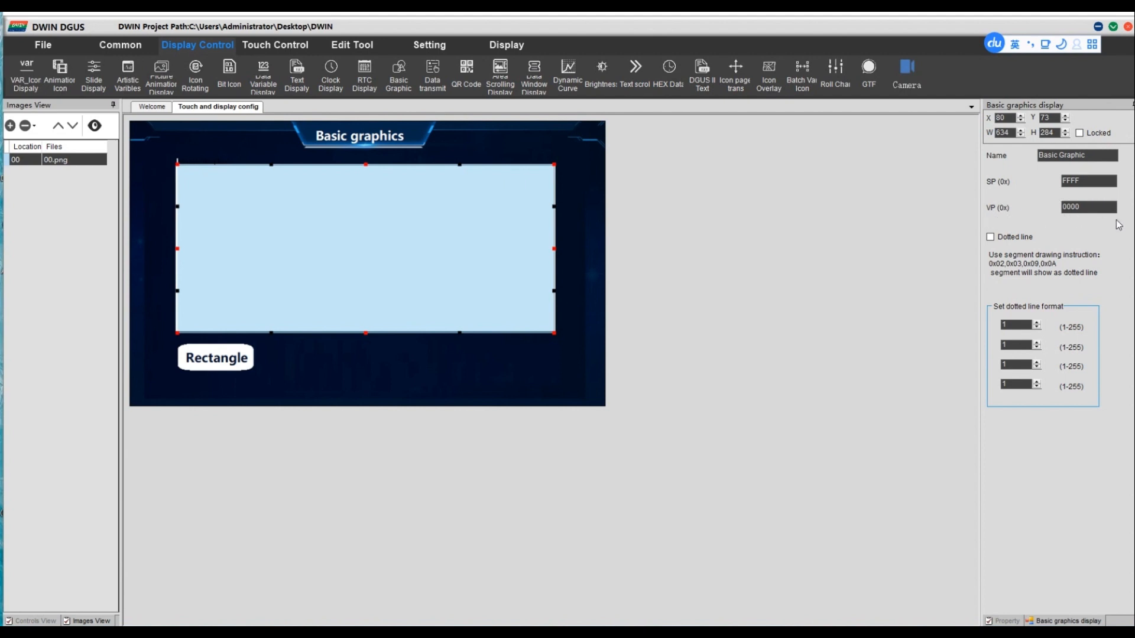
- Set the VP address of the Basic Graphic control to 1000
left_click(1088, 210)
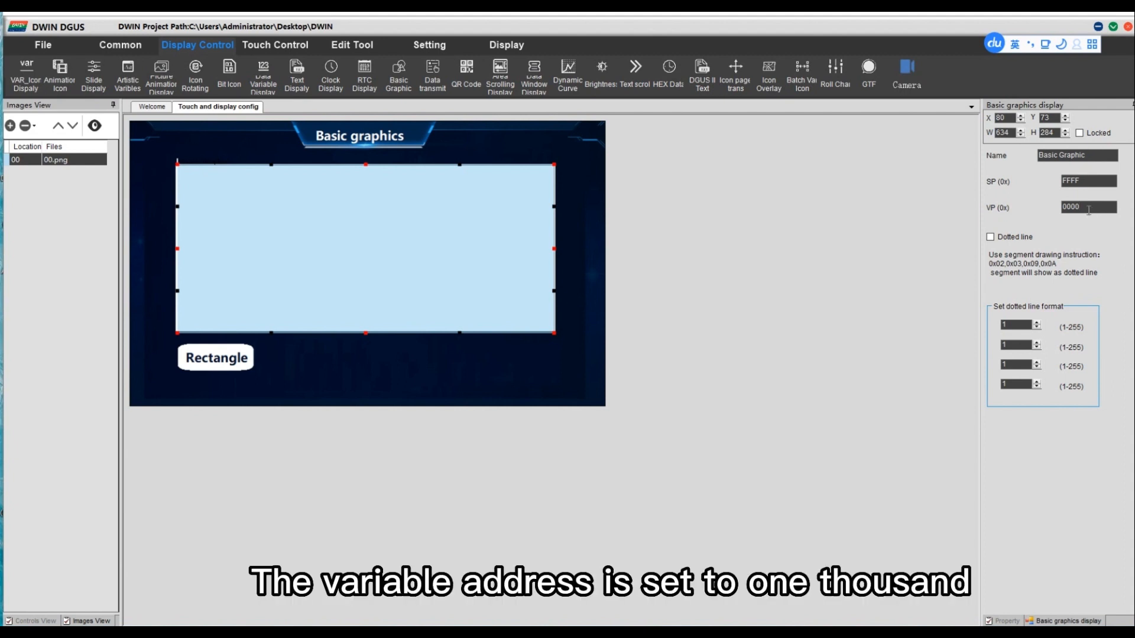
key("BackSpace")
key("BackSpace")
key("BackSpace")
type("1000")
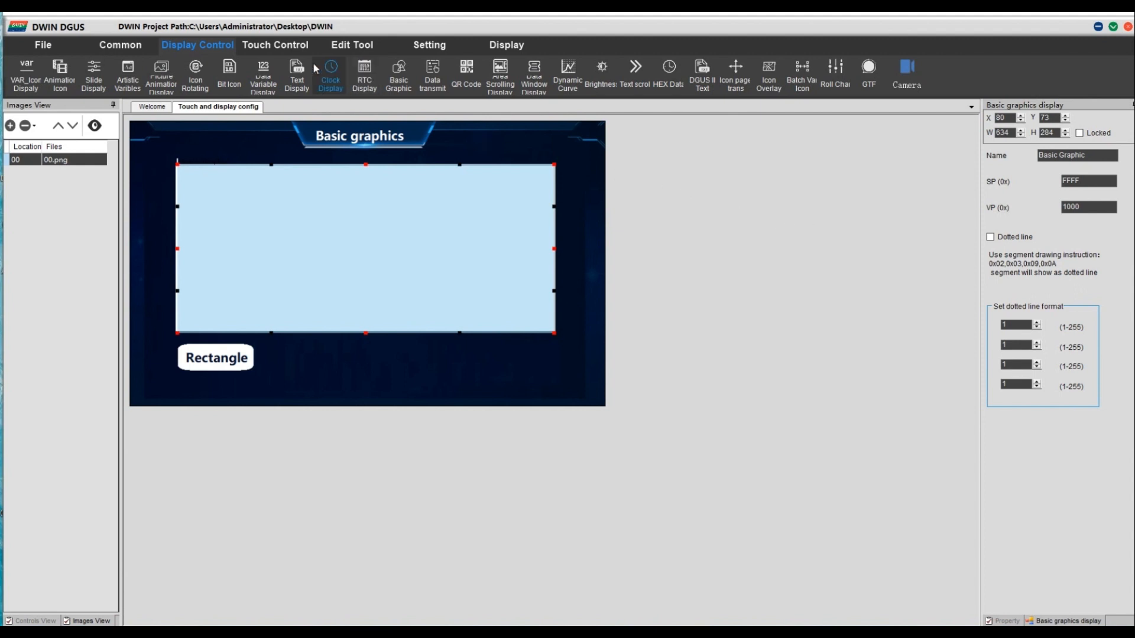
- Draw a Synchrodata Return touch control about 149 × 54 pixels over the Rectangle button and check the pictures offered for its button effect
left_click(290, 46)
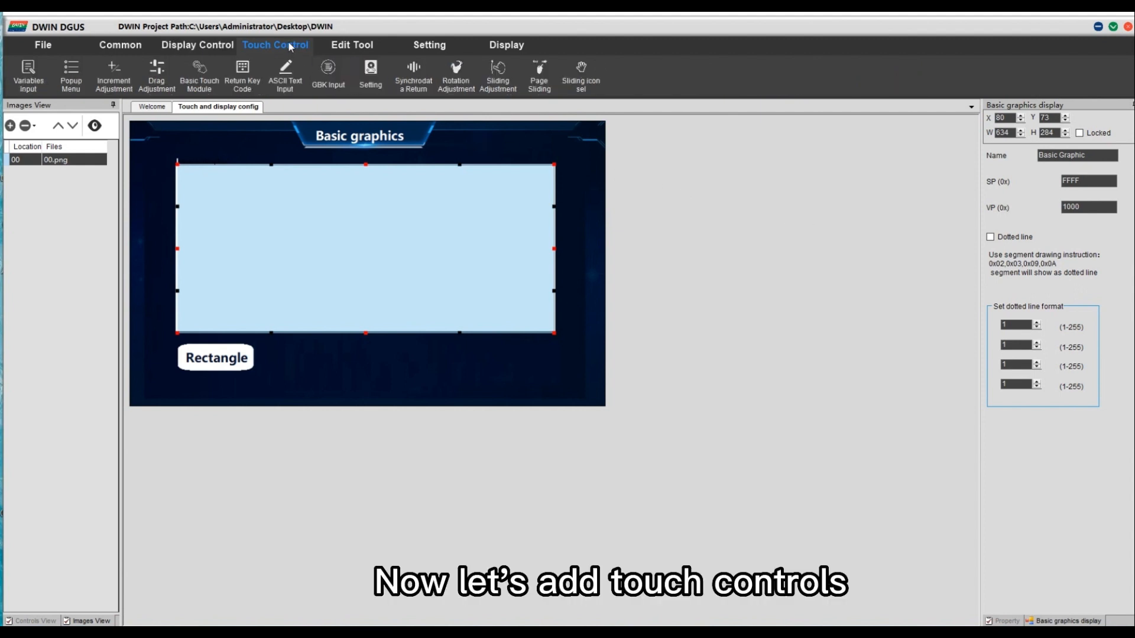
left_click(410, 74)
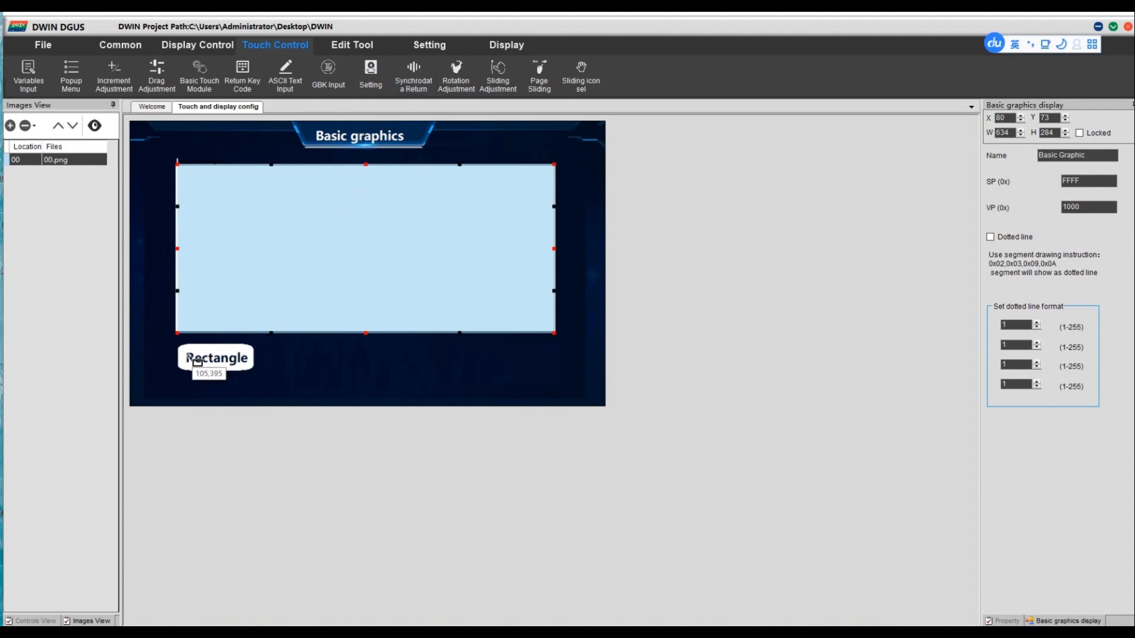
left_click_drag(173, 342, 261, 374)
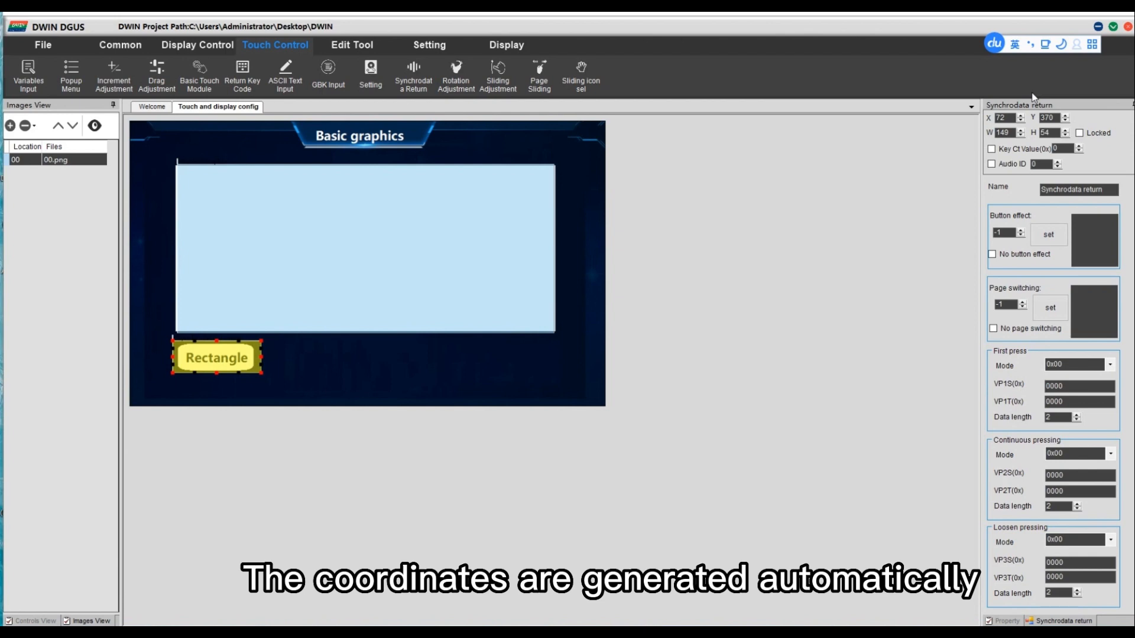
left_click(1050, 237)
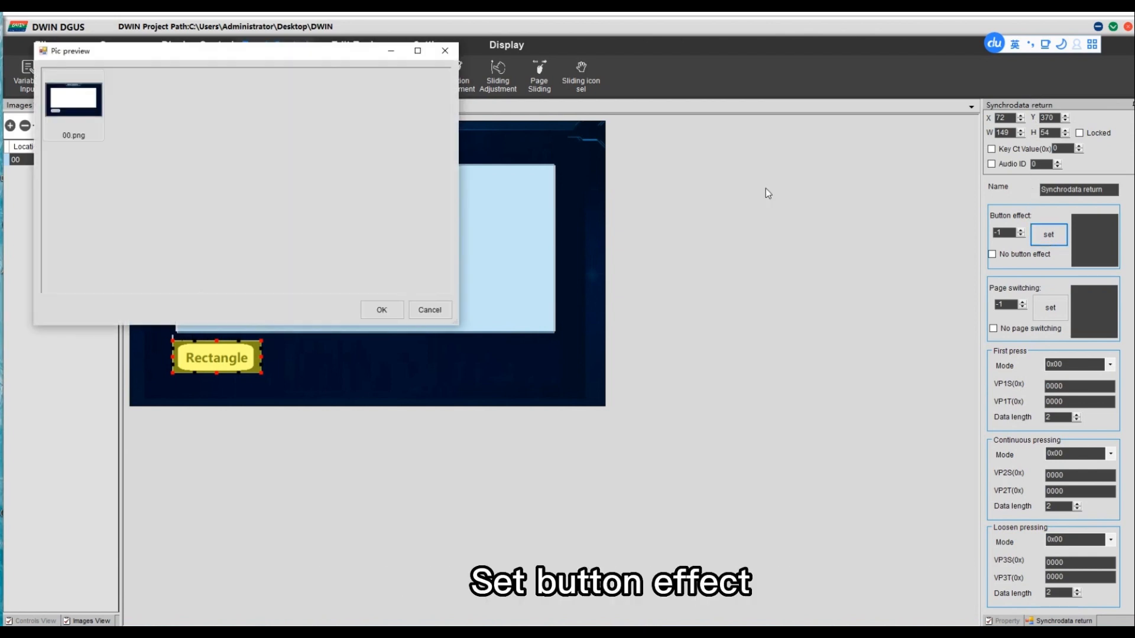
left_click(446, 51)
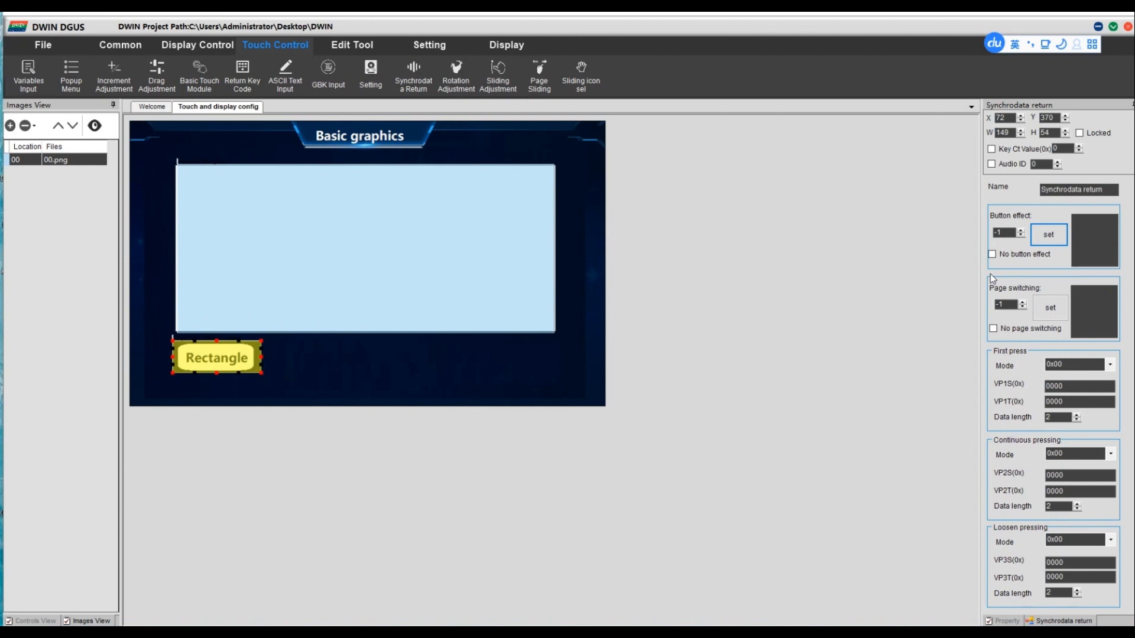
- Set the Rectangle touch control's first-press mode to 0x01 and its VP1S address to 2000
left_click(1110, 364)
left_click(1103, 387)
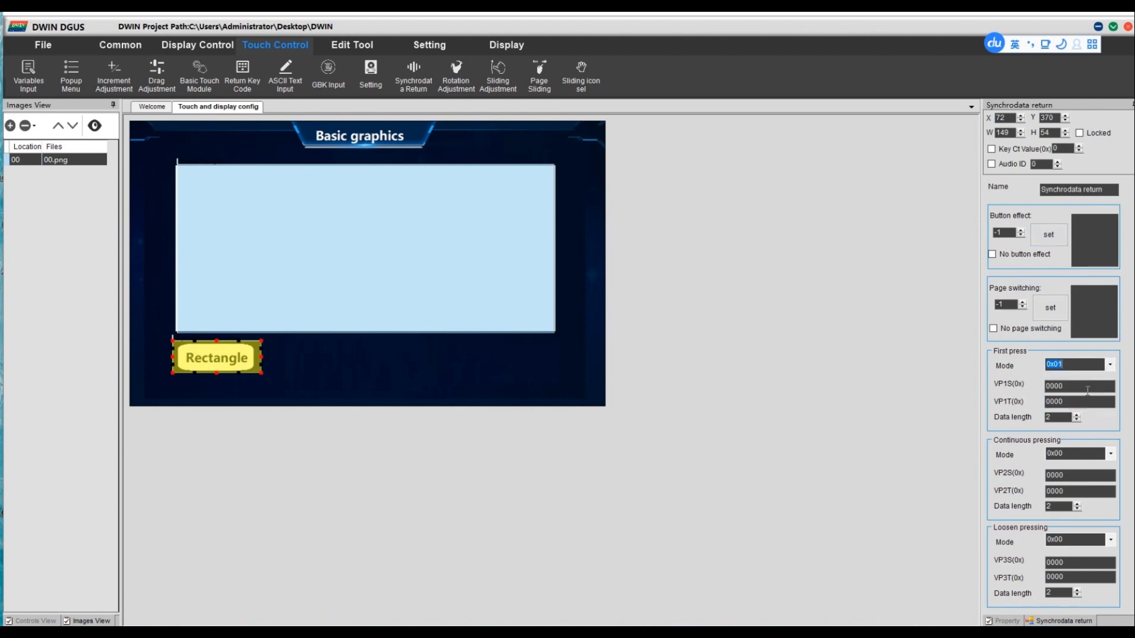
left_click(1087, 389)
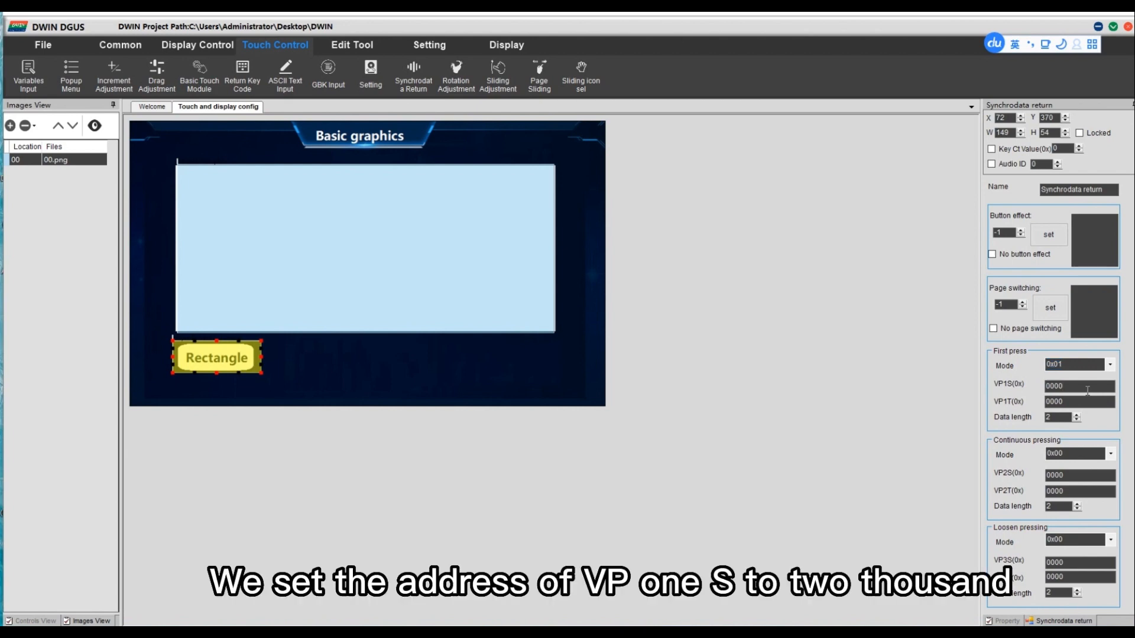
key("BackSpace")
key("BackSpace")
key("BackSpace")
key("BackSpace")
type("2000")
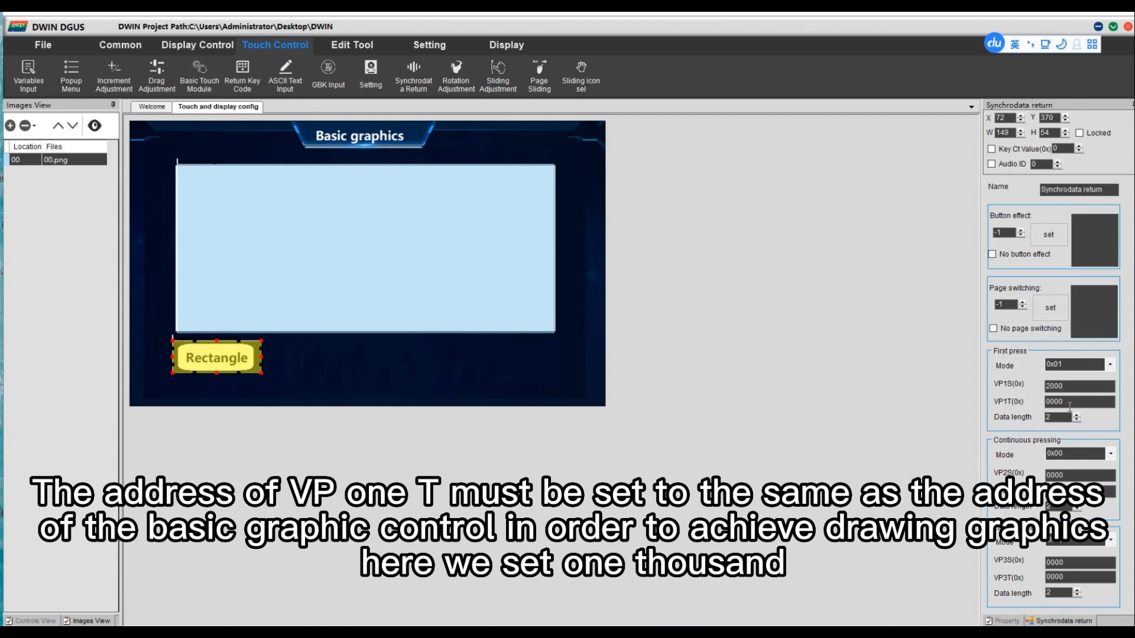
- Set the touch control's first-press VP1T address to 1000, matching the Basic Graphic control
key("BackSpace")
key("BackSpace")
key("BackSpace")
key("BackSpace")
type("100")
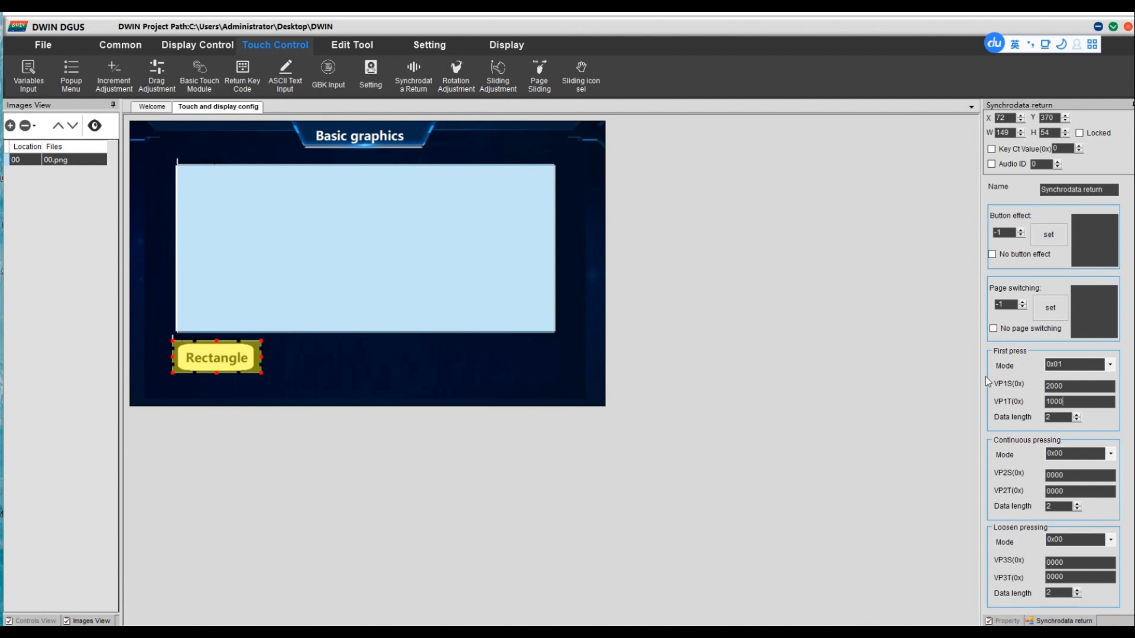
- Save the project and dismiss the save message
left_click(43, 45)
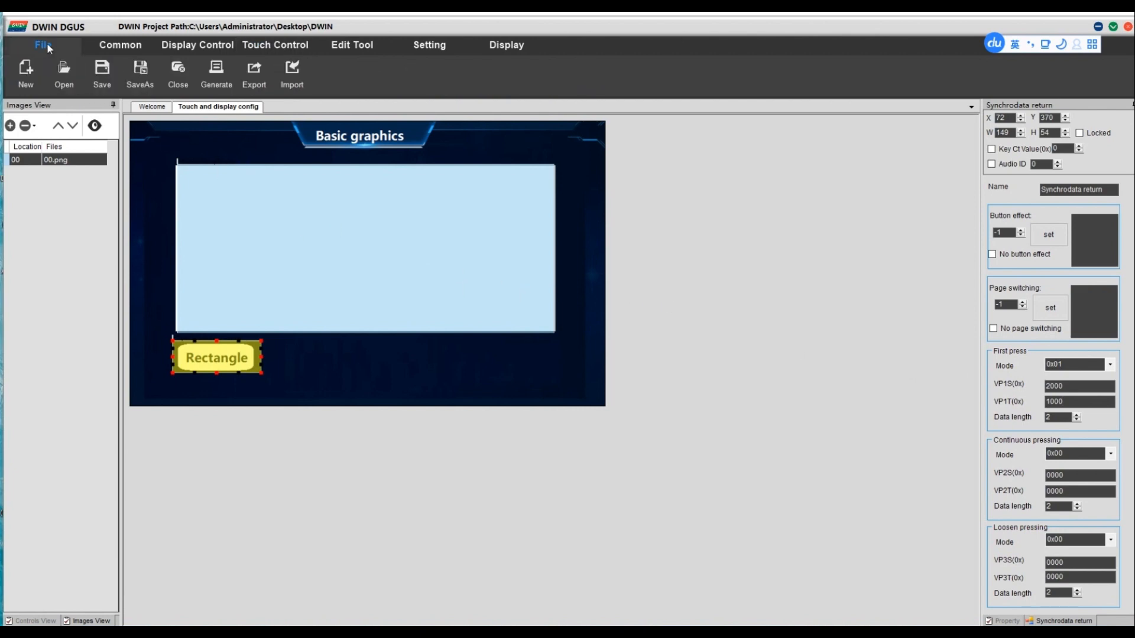
left_click(100, 75)
left_click(574, 364)
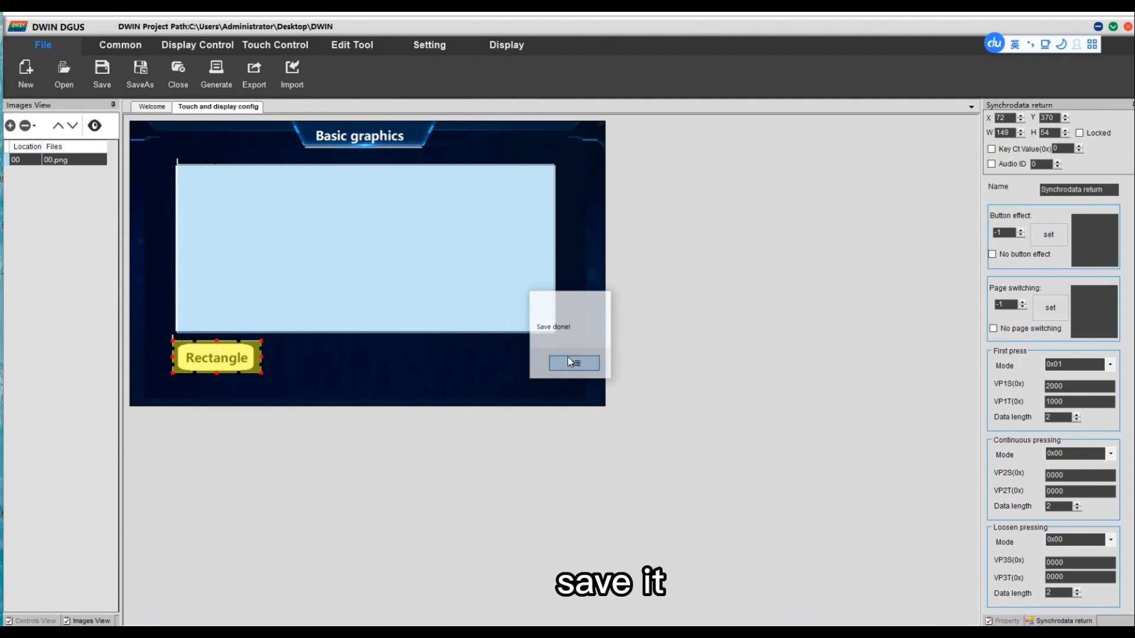
- Generate the project's config files, dismiss the message and minimise the DGUS window
left_click(216, 78)
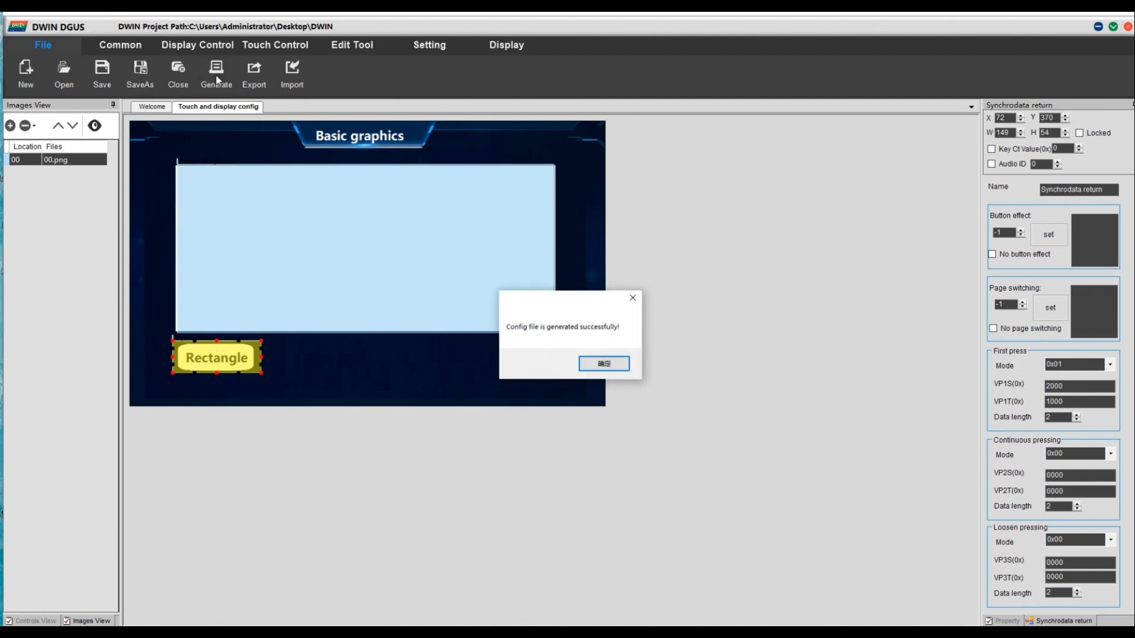
left_click(615, 367)
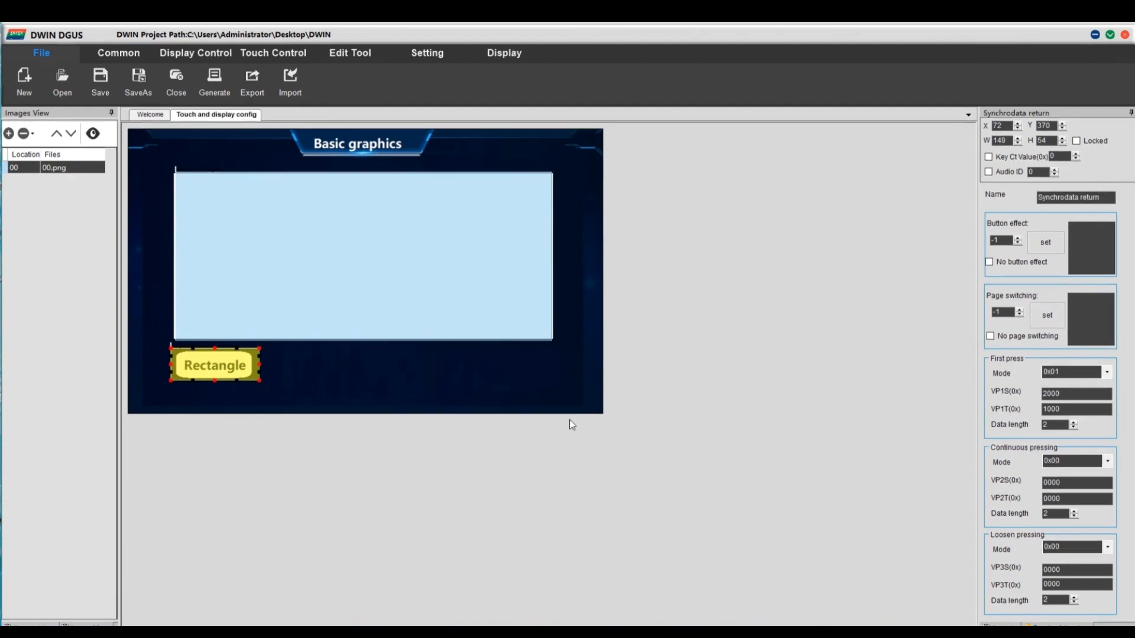
left_click(1095, 34)
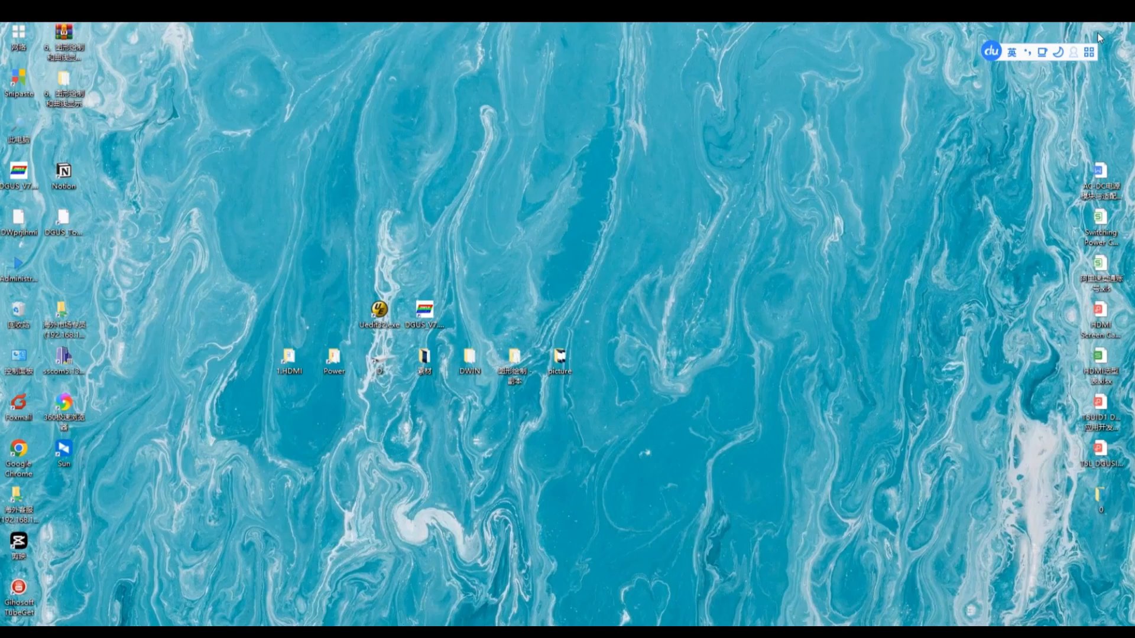
- Open 22_Config.bin from the DWIN project's DWIN_SET folder in UltraEdit, reloading the file and discarding its unsaved changes
double_click(468, 358)
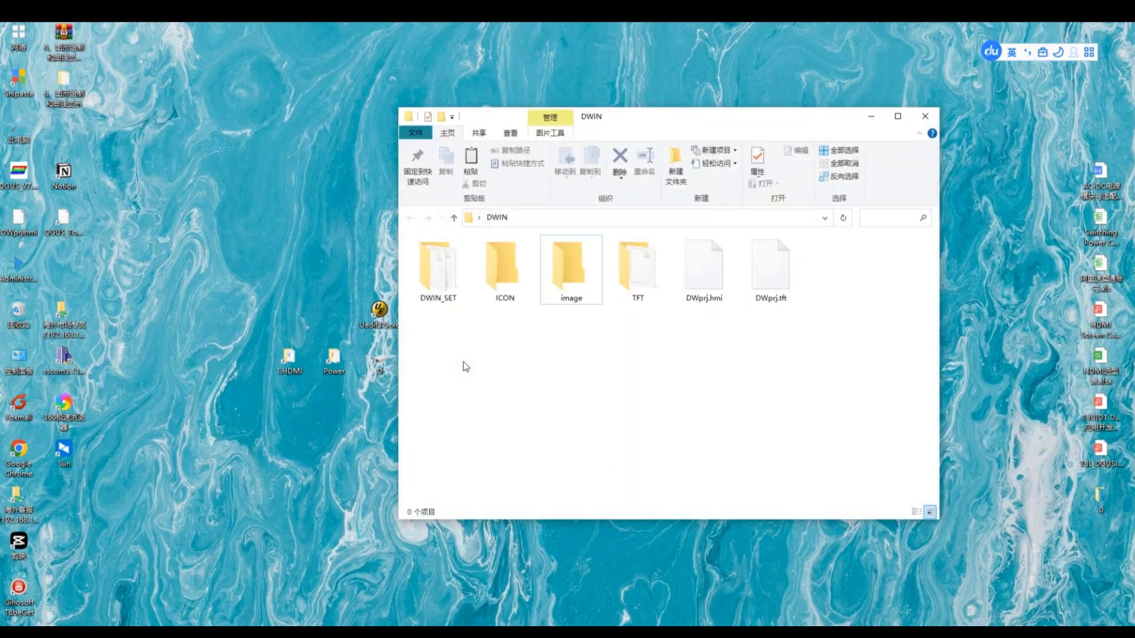
double_click(449, 281)
left_click_drag(701, 119, 832, 148)
left_click_drag(782, 275, 387, 322)
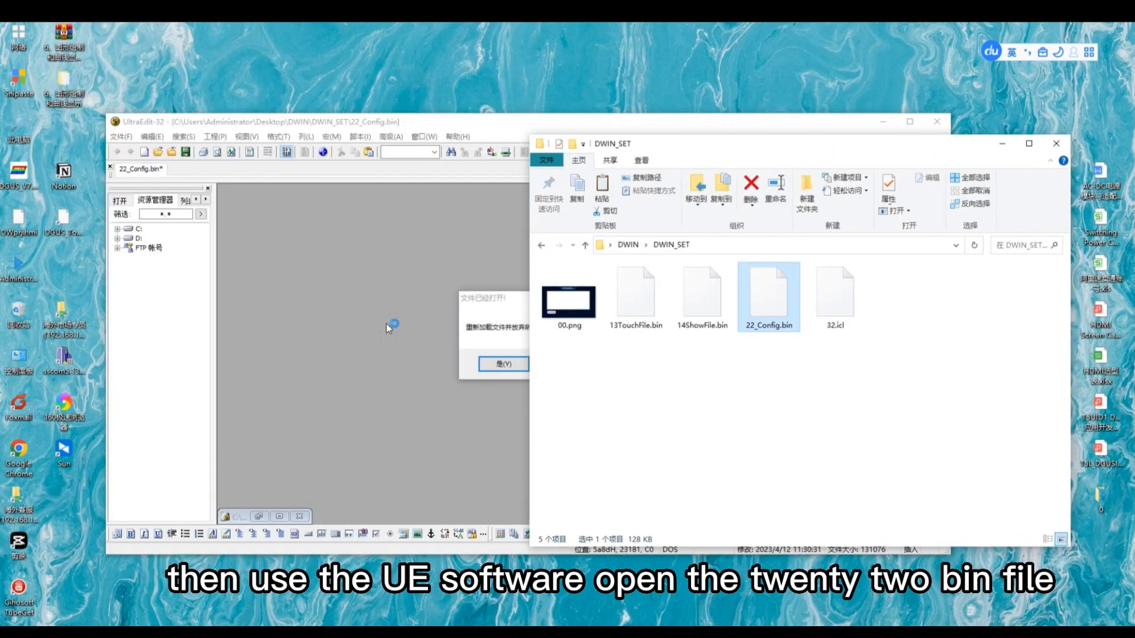
left_click(501, 363)
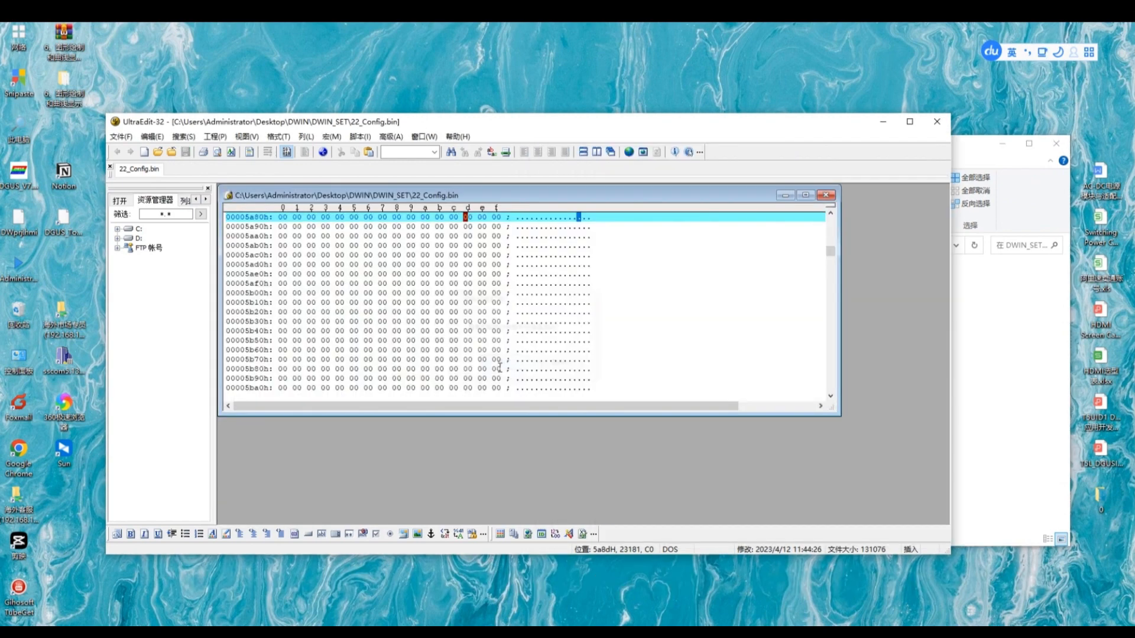
left_click(1003, 144)
left_click_drag(742, 127, 720, 74)
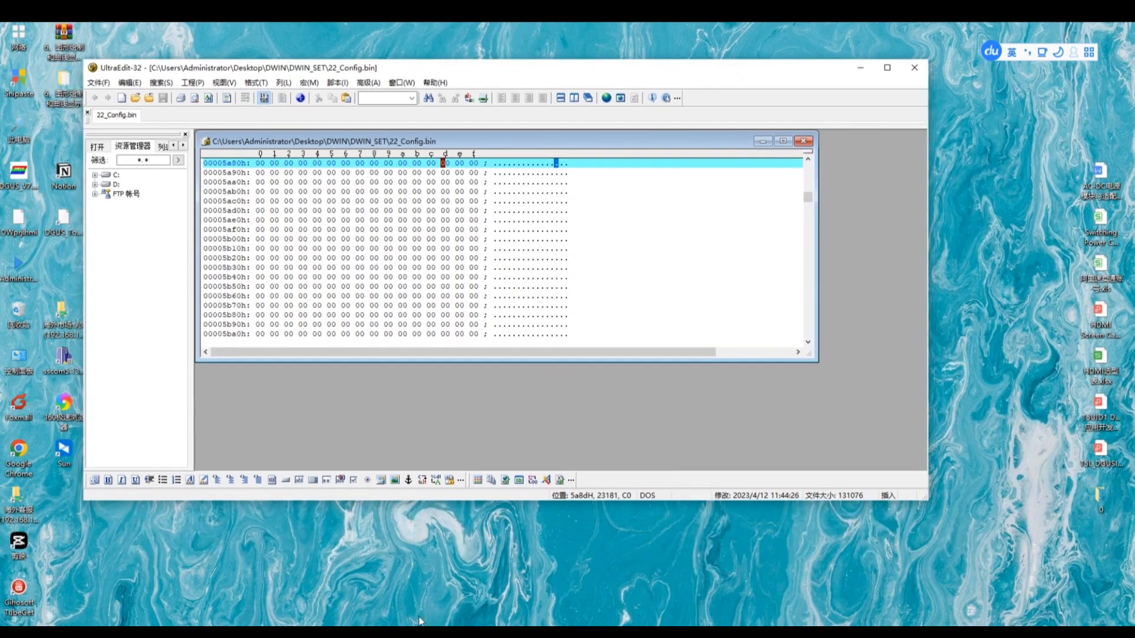
- Switch to the WPS presentation and show the "Example of Instructions" slide with the rectangle command
mouse_move(421, 621)
mouse_move(508, 633)
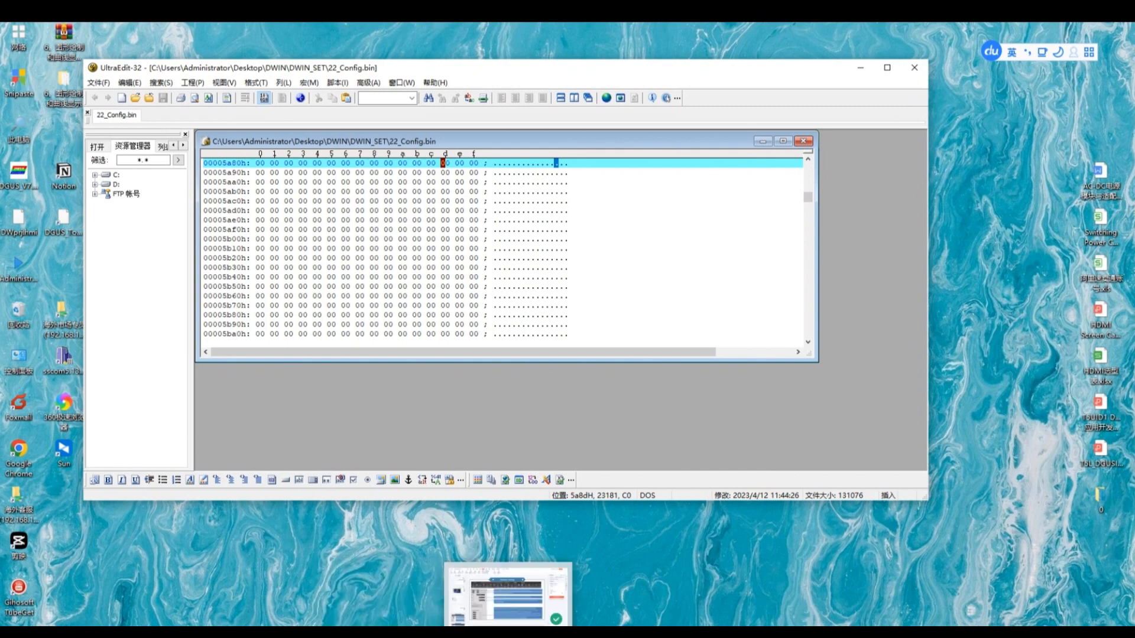
left_click(515, 584)
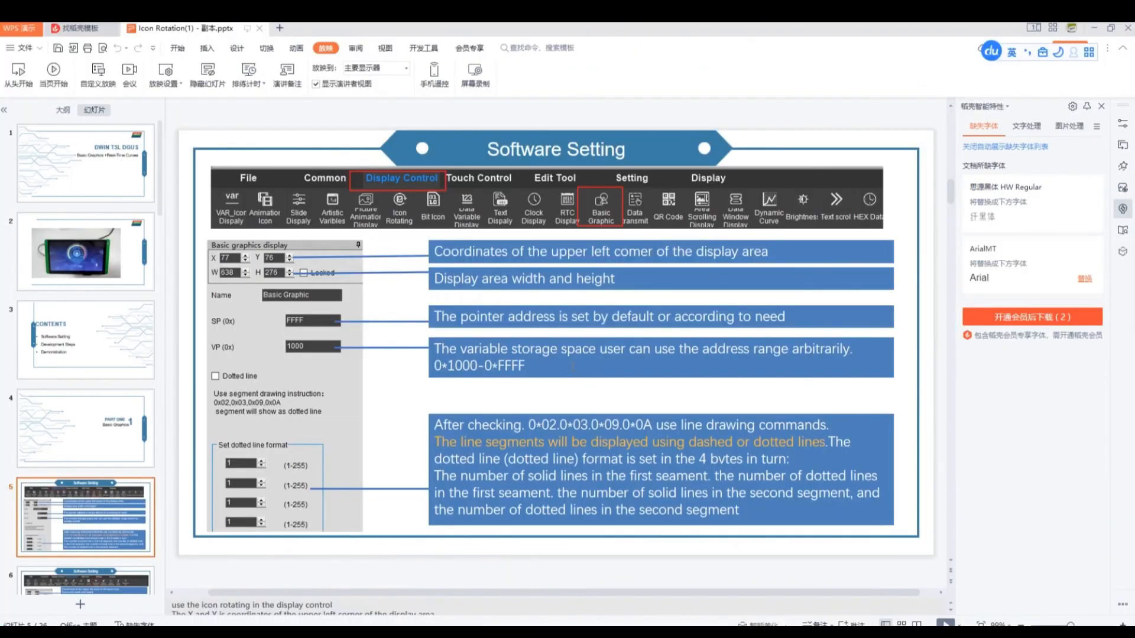
scroll(95, 509, "down", 3)
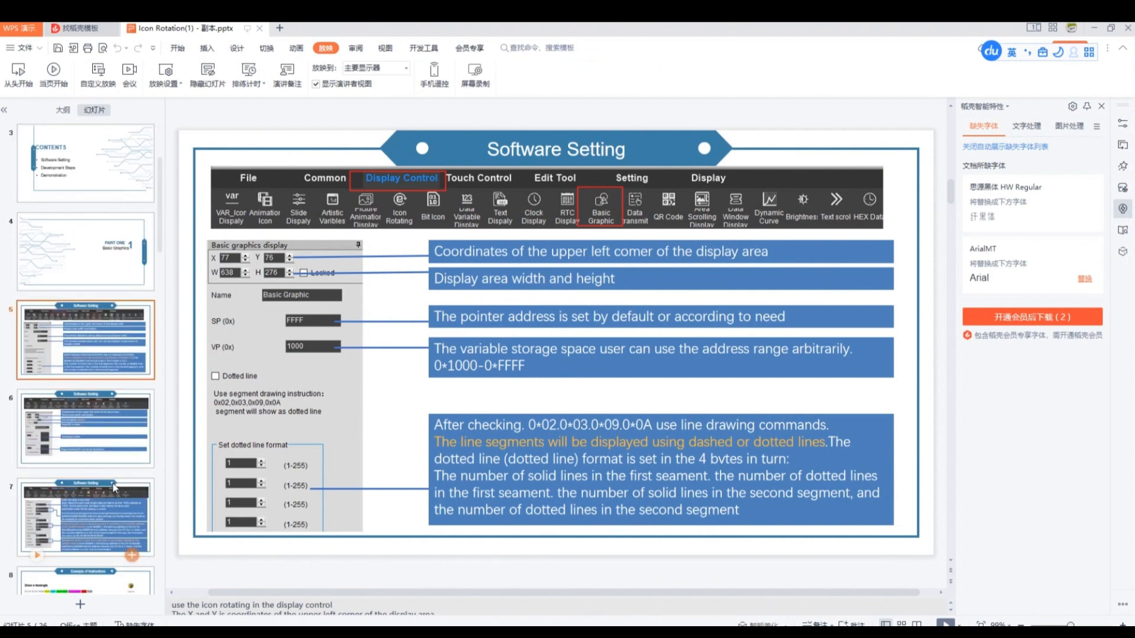
left_click(95, 509)
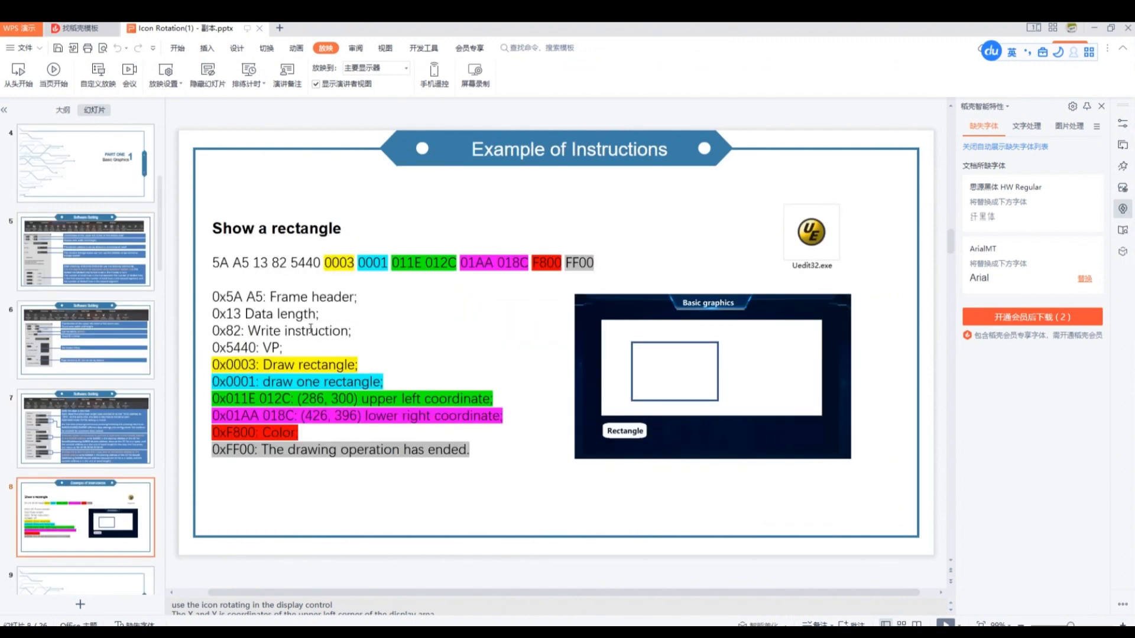
- Capture the slide's "Show a rectangle" text as a floating screenshot and place it beside the UltraEdit hex data for reference
key("F1")
left_click_drag(193, 179, 663, 481)
left_click(614, 497)
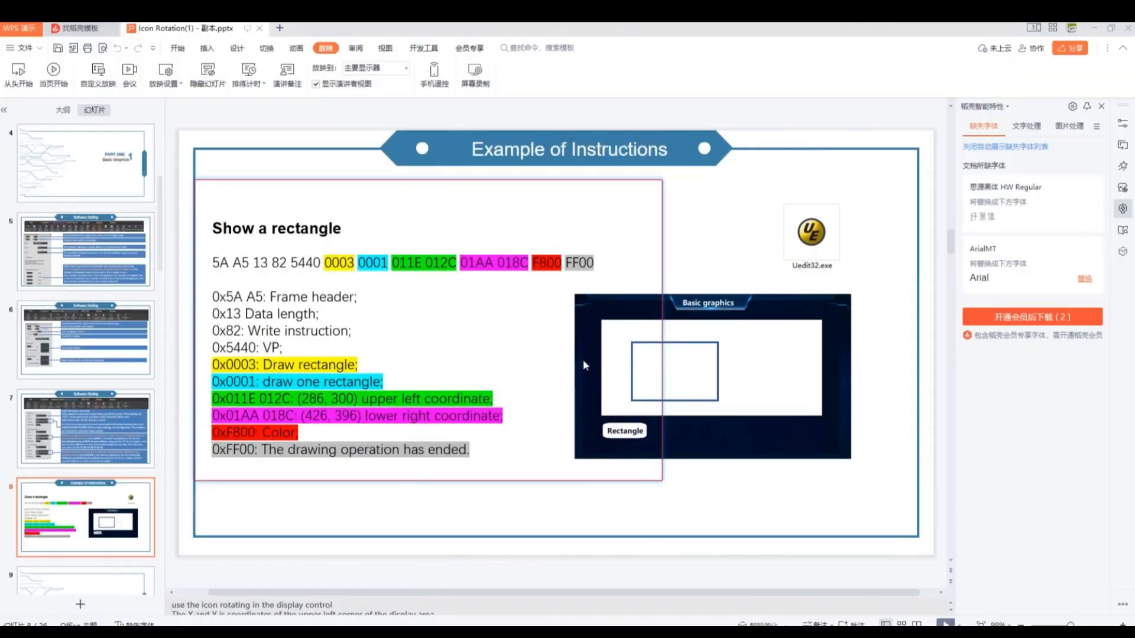
left_click_drag(582, 358, 547, 332)
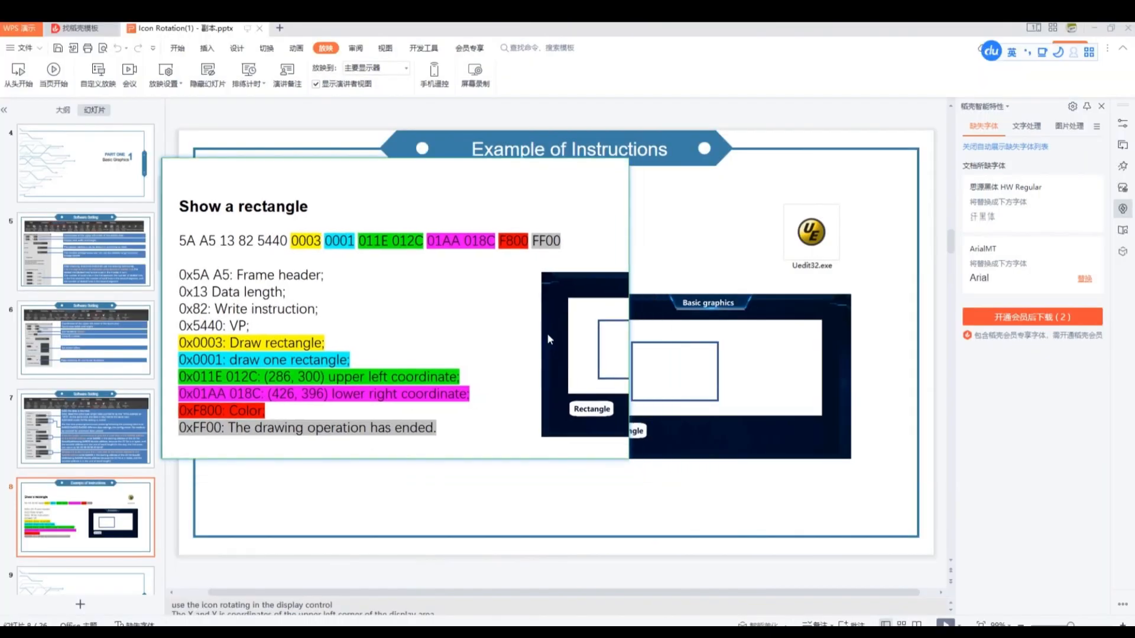
left_click(1093, 28)
left_click_drag(400, 341, 829, 302)
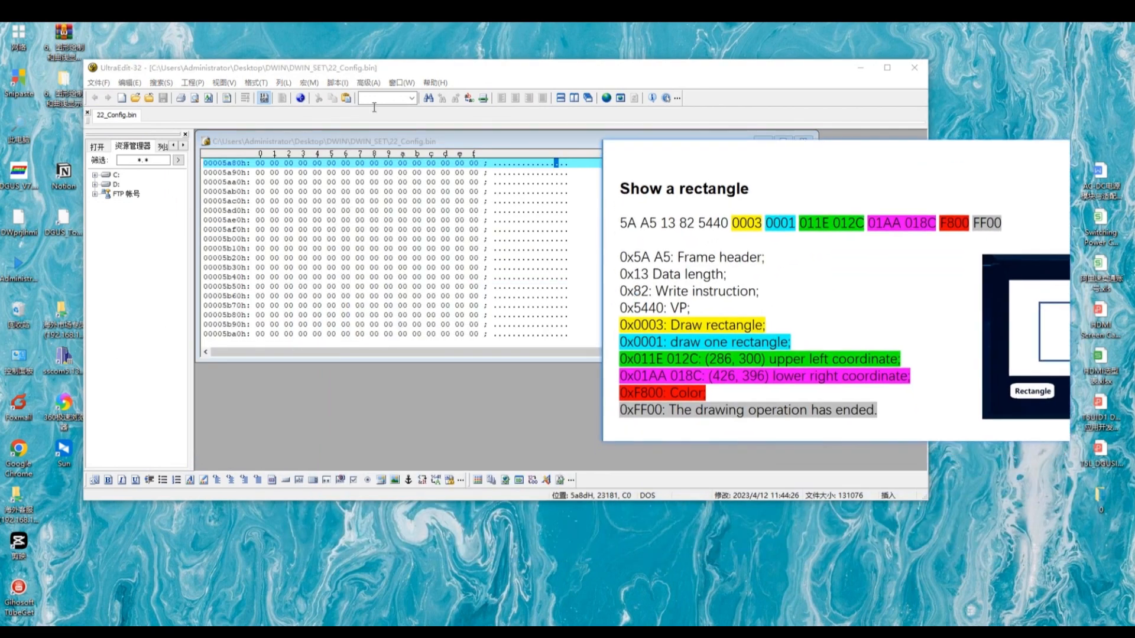
- Go to hexadecimal address 0x4000 in 22_Config.bin and enter the bytes 00 03 00 01 to draw one rectangle
left_click(470, 99)
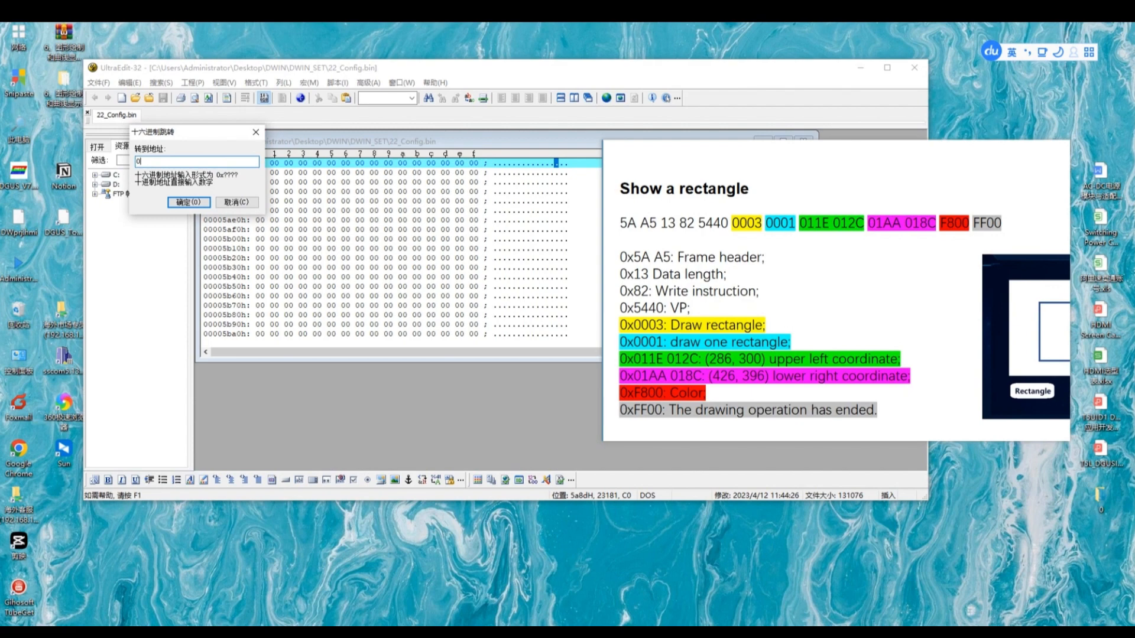
type("0x")
key("space")
type("4000")
left_click(189, 203)
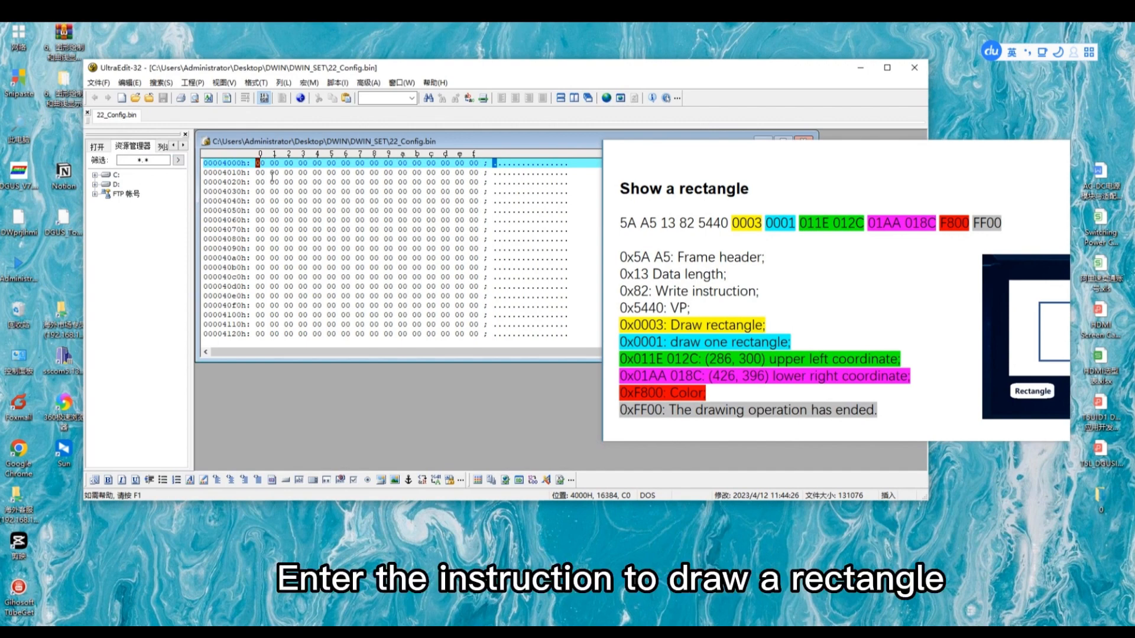
type("00 03 ")
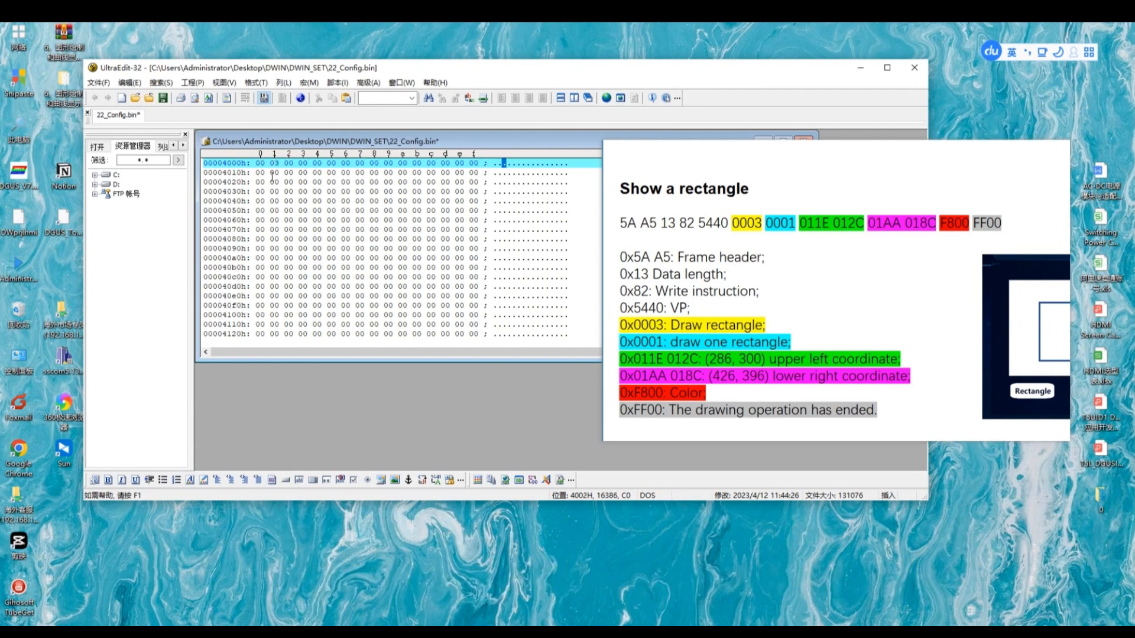
type("00 01")
- Locate the rectangle's upper-left corner in the DGUS display area and convert its X coordinate 128 to hexadecimal in Calculator
left_click(731, 624)
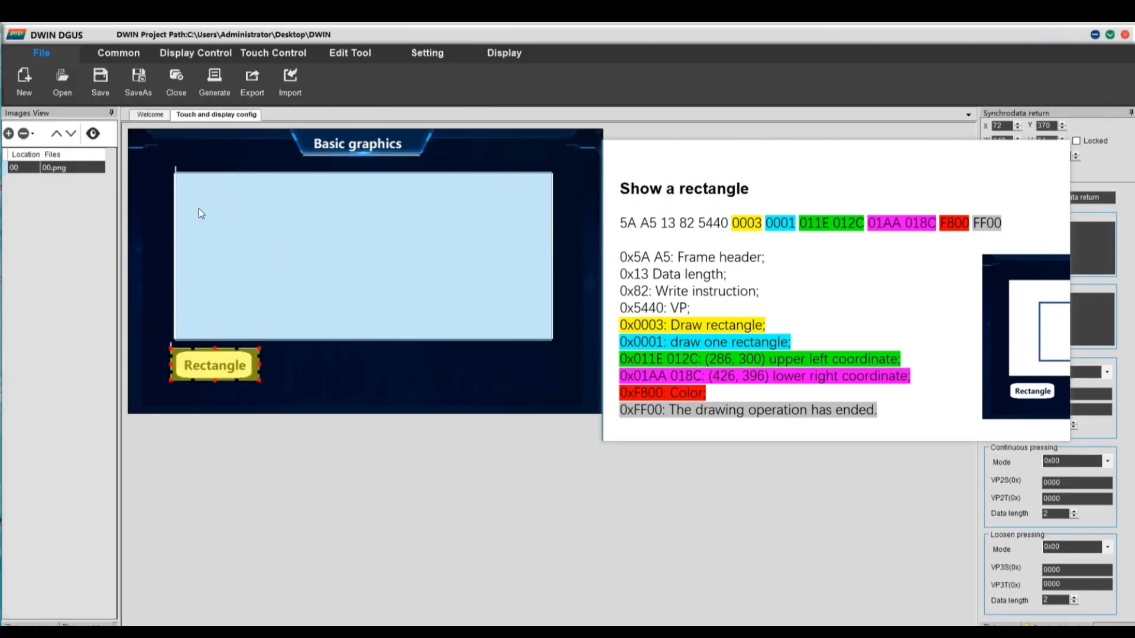
left_click(198, 208)
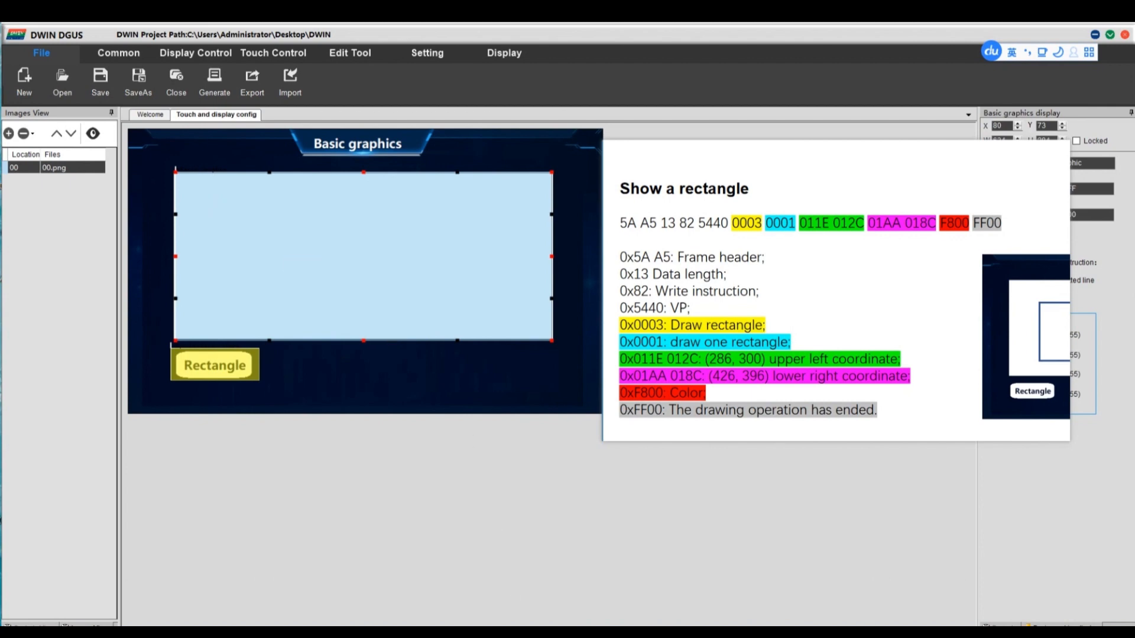
left_click(561, 632)
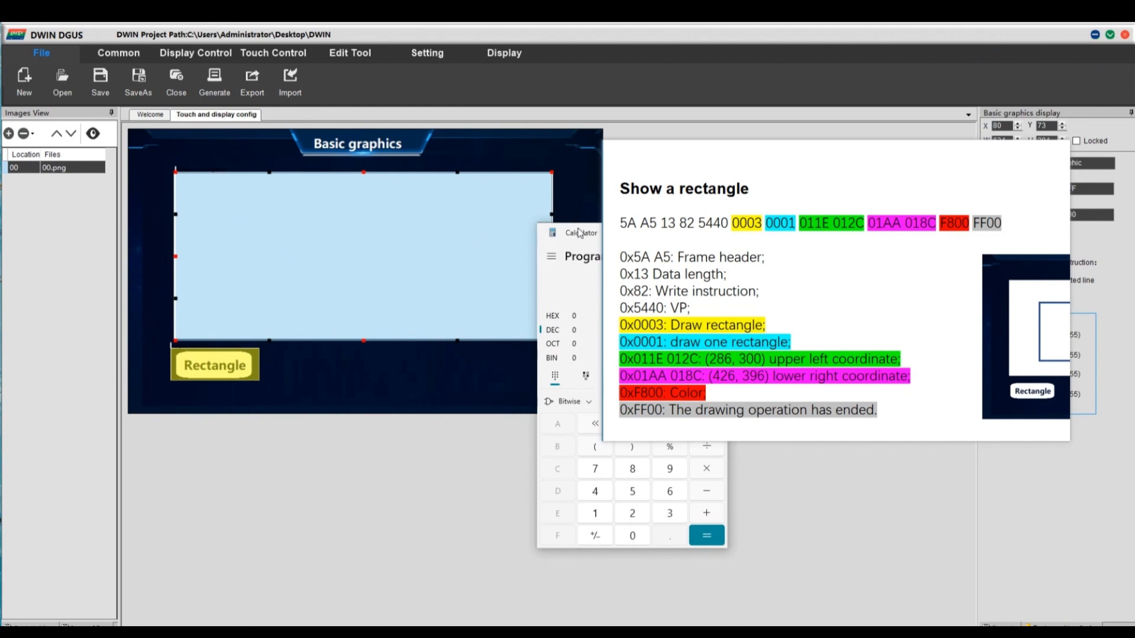
left_click_drag(576, 232, 368, 192)
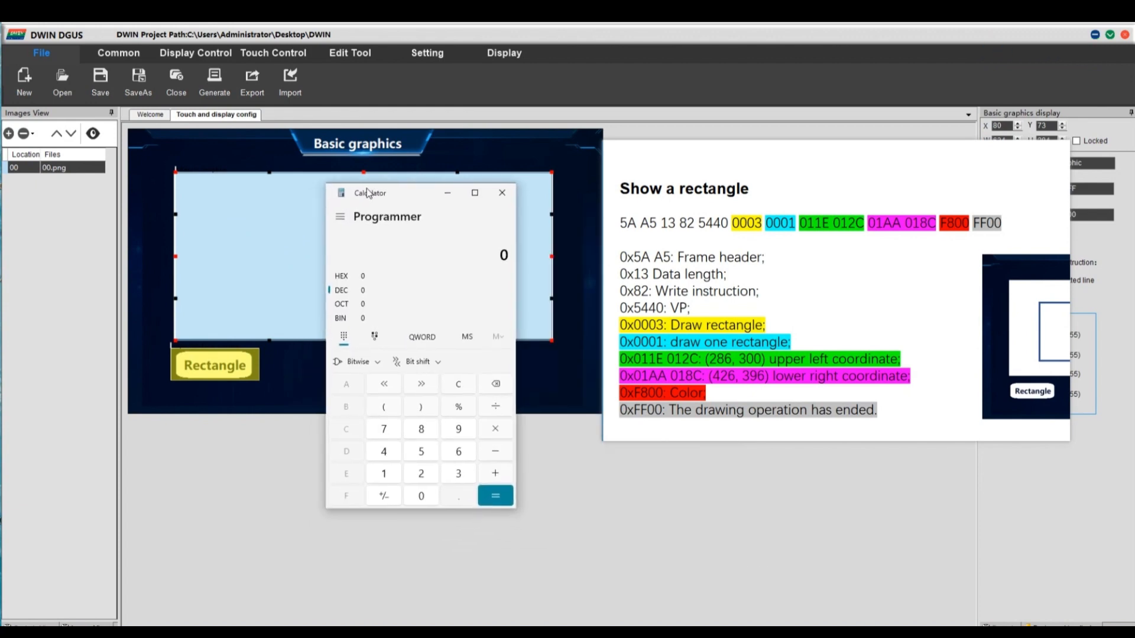
left_click(393, 476)
left_click(421, 473)
left_click(421, 429)
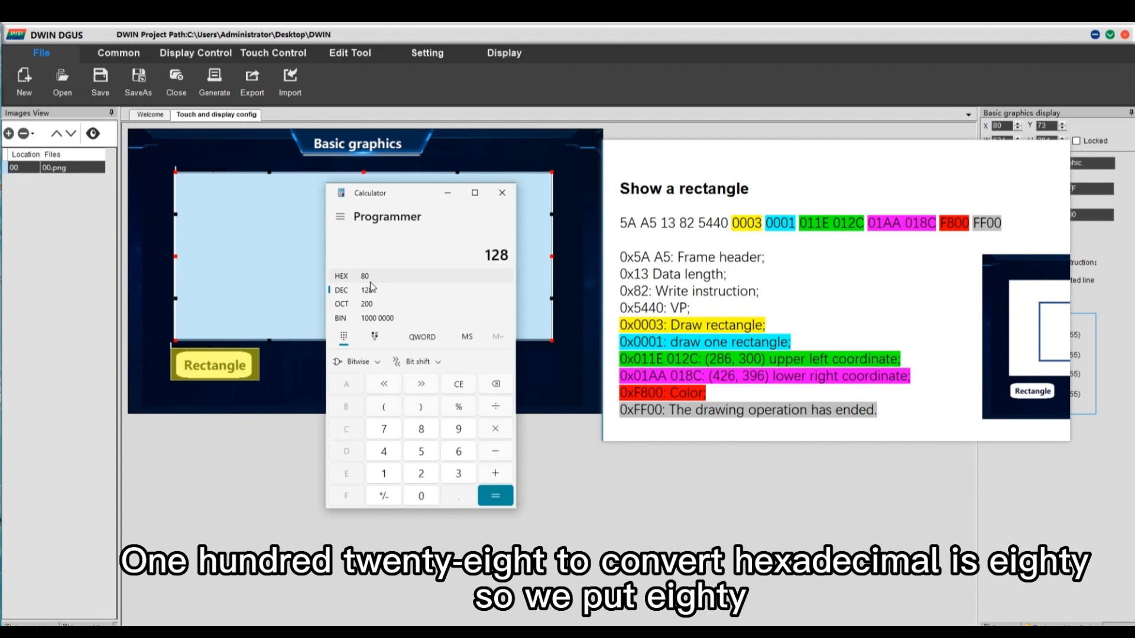
left_click(448, 194)
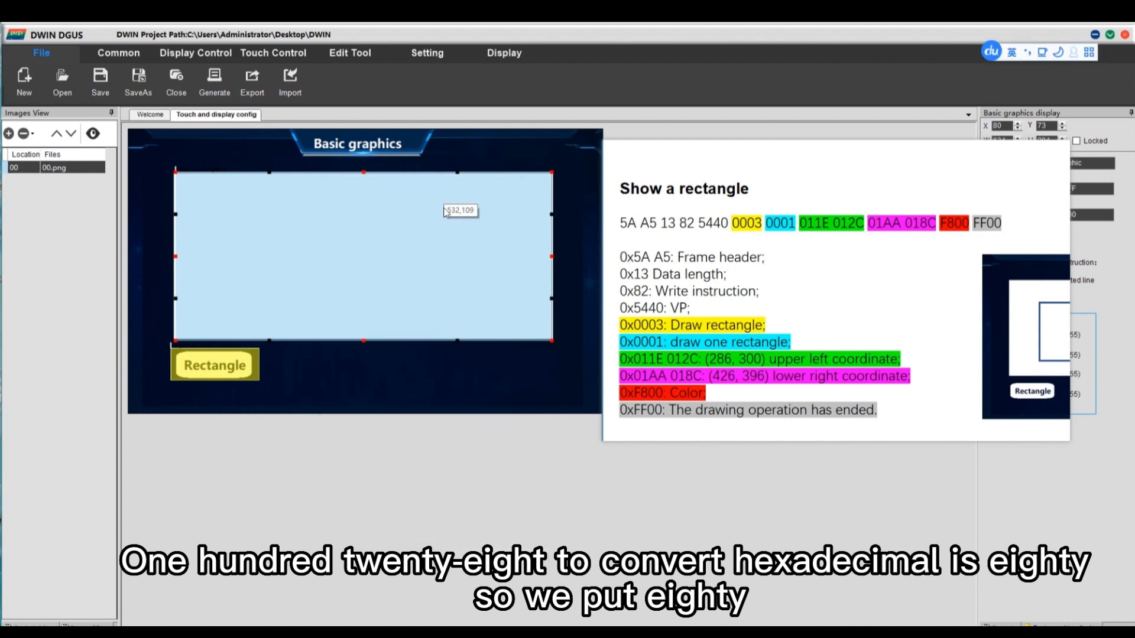
- Return to UltraEdit and enter the bytes 00 80 at address 3ff4h as the upper-left X coordinate
left_click(635, 631)
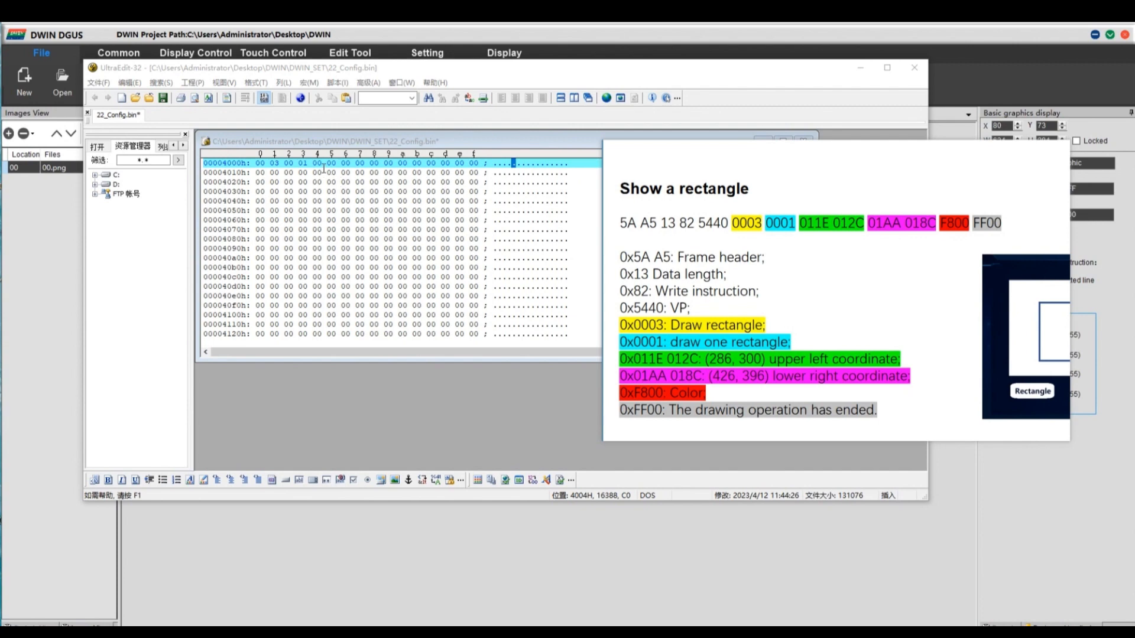
left_click(322, 169)
key("Up")
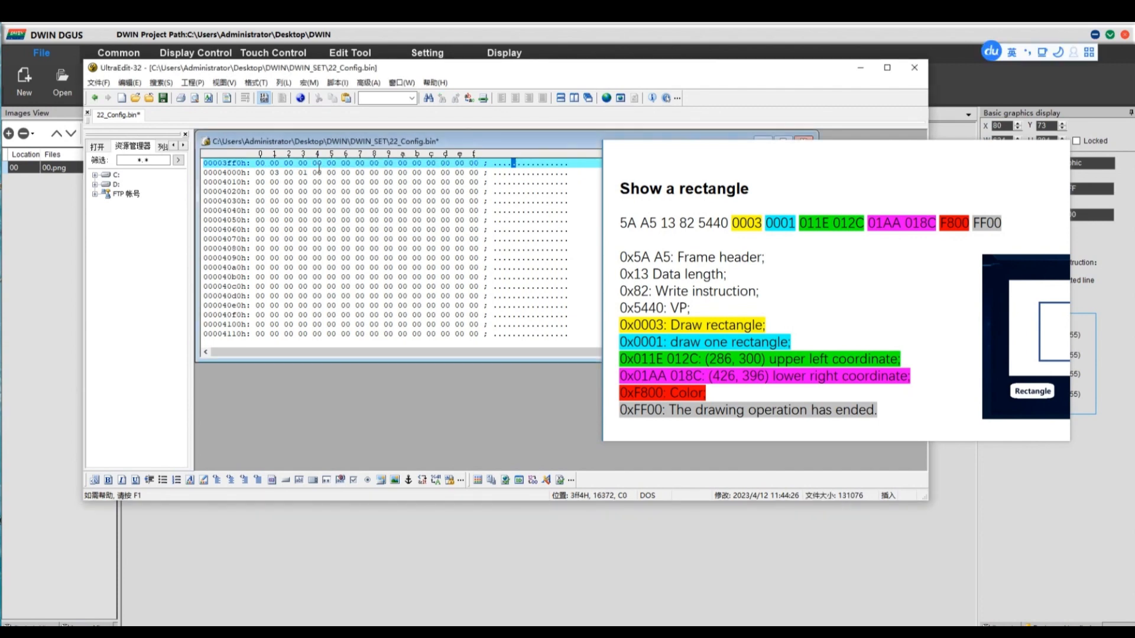
type("0080")
- Convert the upper-left Y coordinate 114 to hexadecimal in Calculator and enter it as 00 72 after the X coordinate in 22_Config.bin
mouse_move(696, 632)
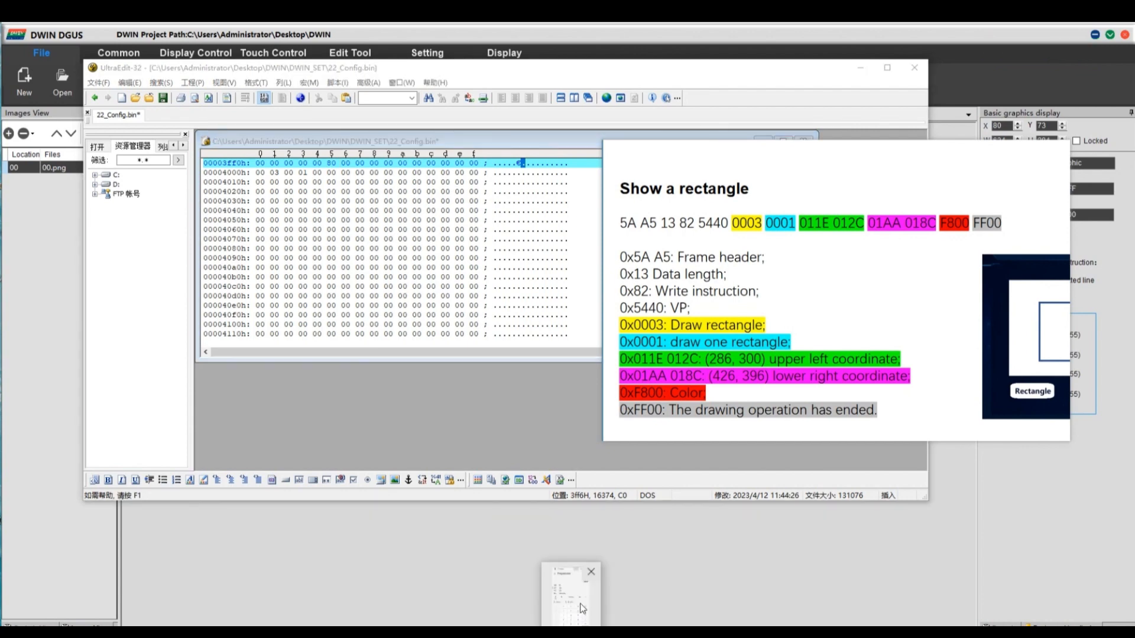
left_click(581, 593)
left_click(465, 388)
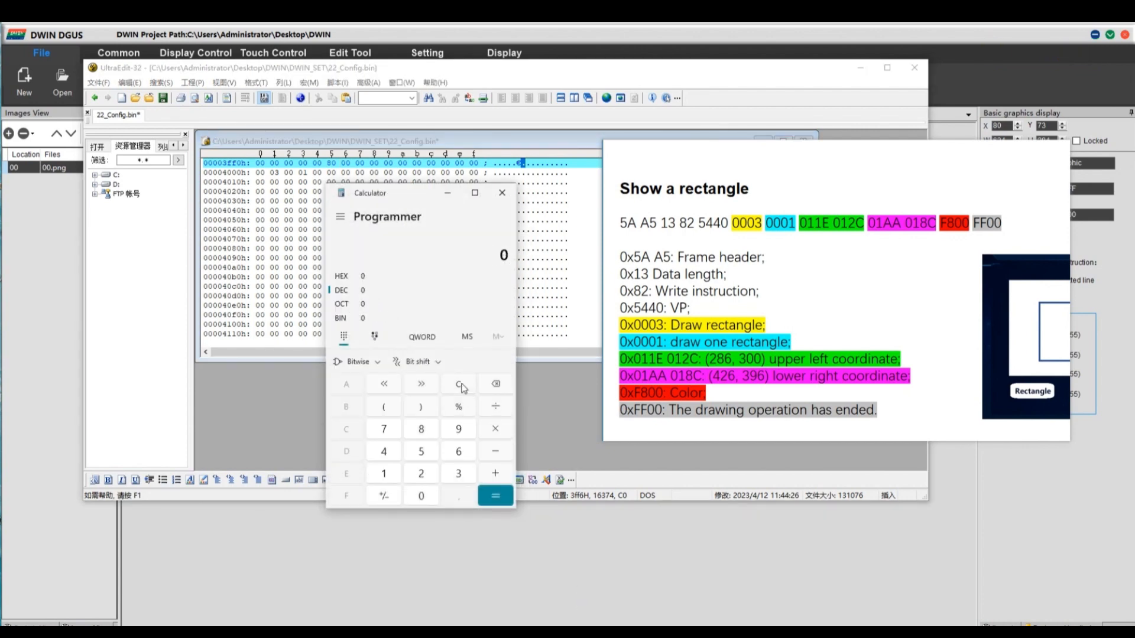
left_click(394, 474)
left_click(394, 474)
left_click(385, 452)
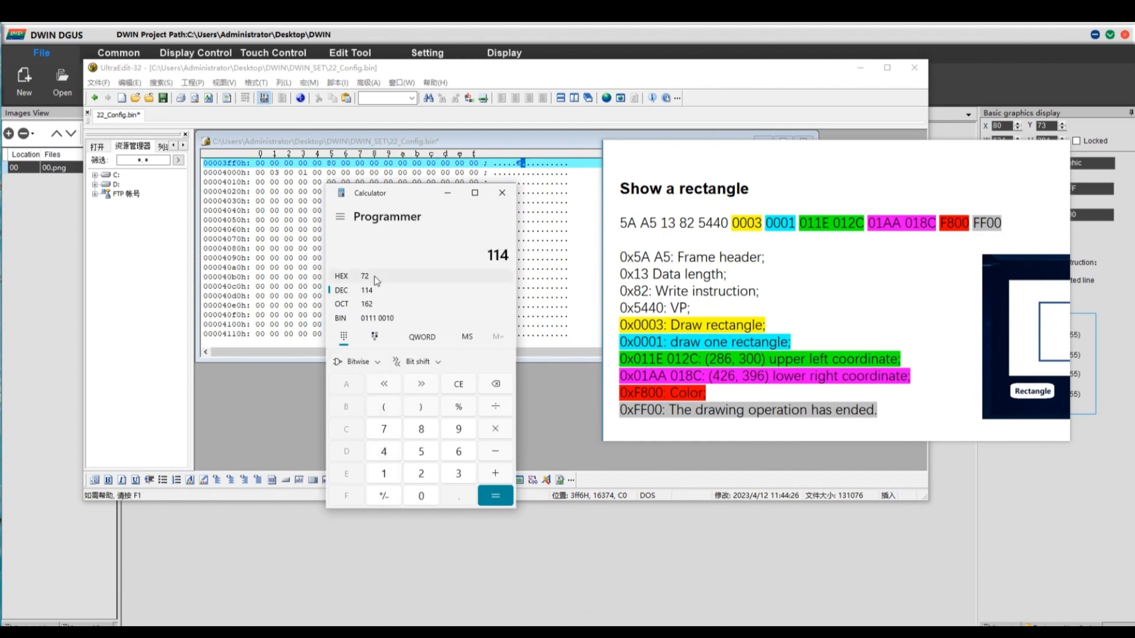
left_click(447, 195)
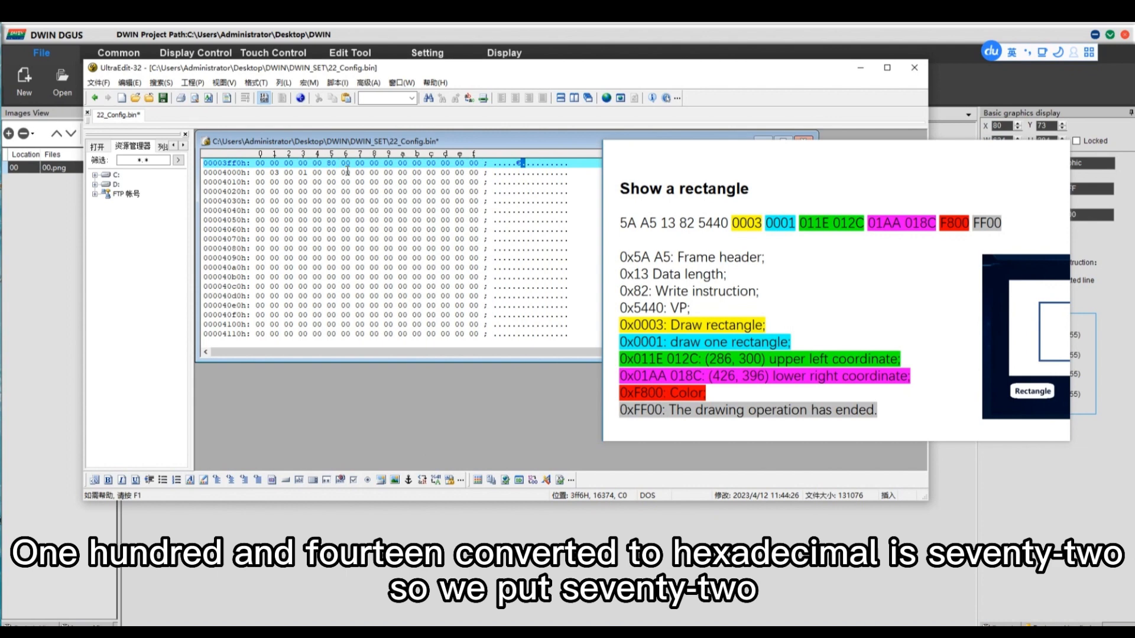
type("0072")
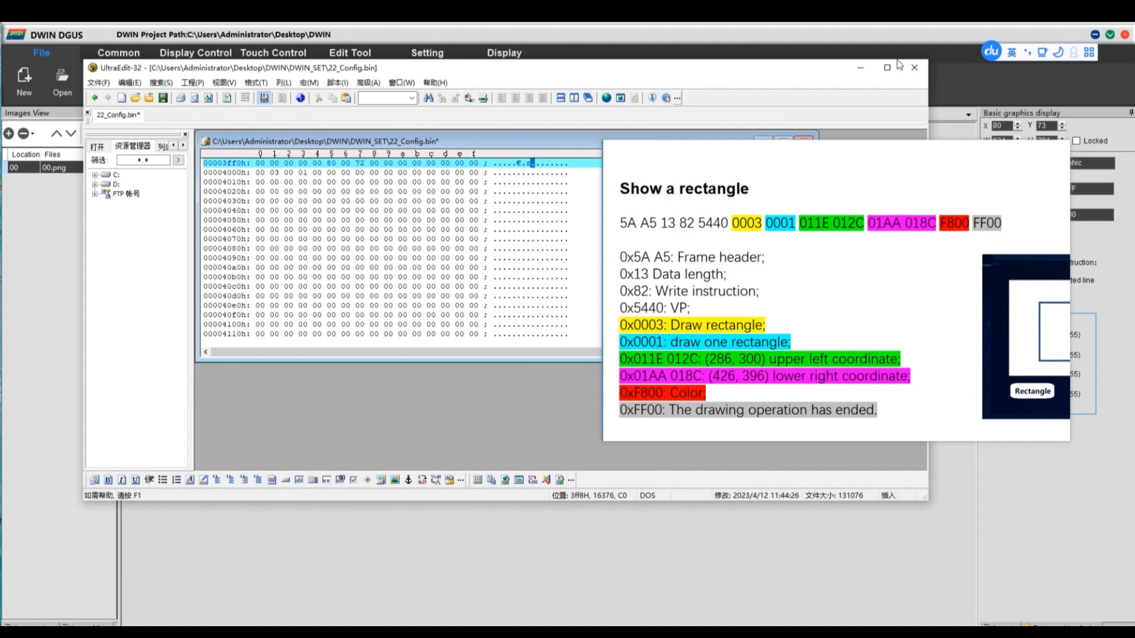
- Locate the rectangle's lower-right corner in the DGUS display area and convert its X coordinate 336 to hexadecimal in Calculator
left_click(859, 70)
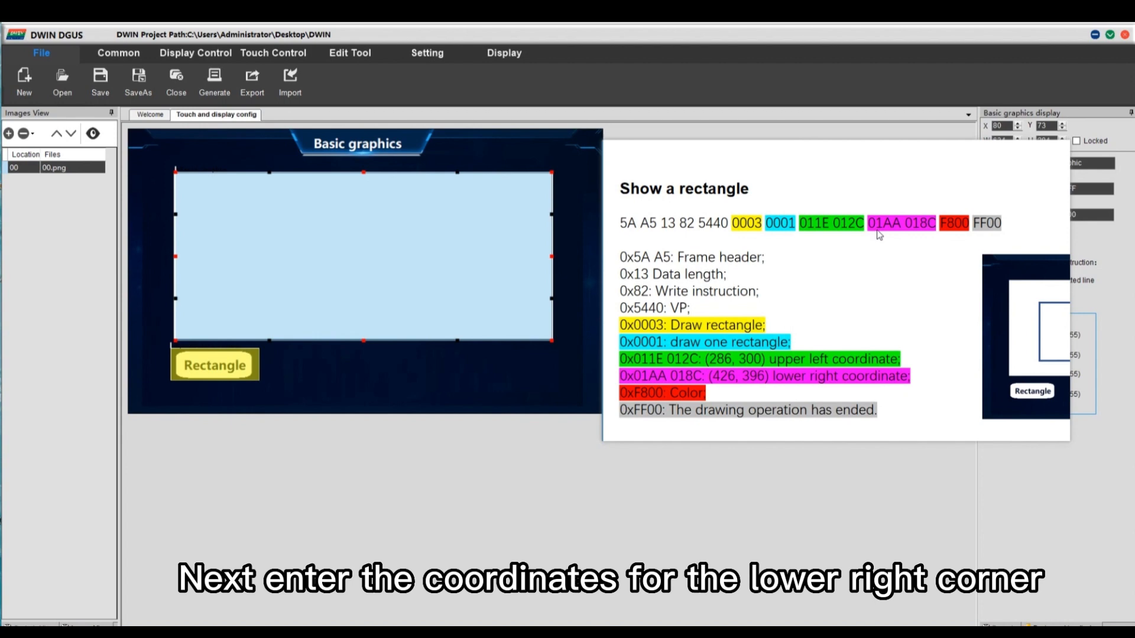
left_click(333, 260)
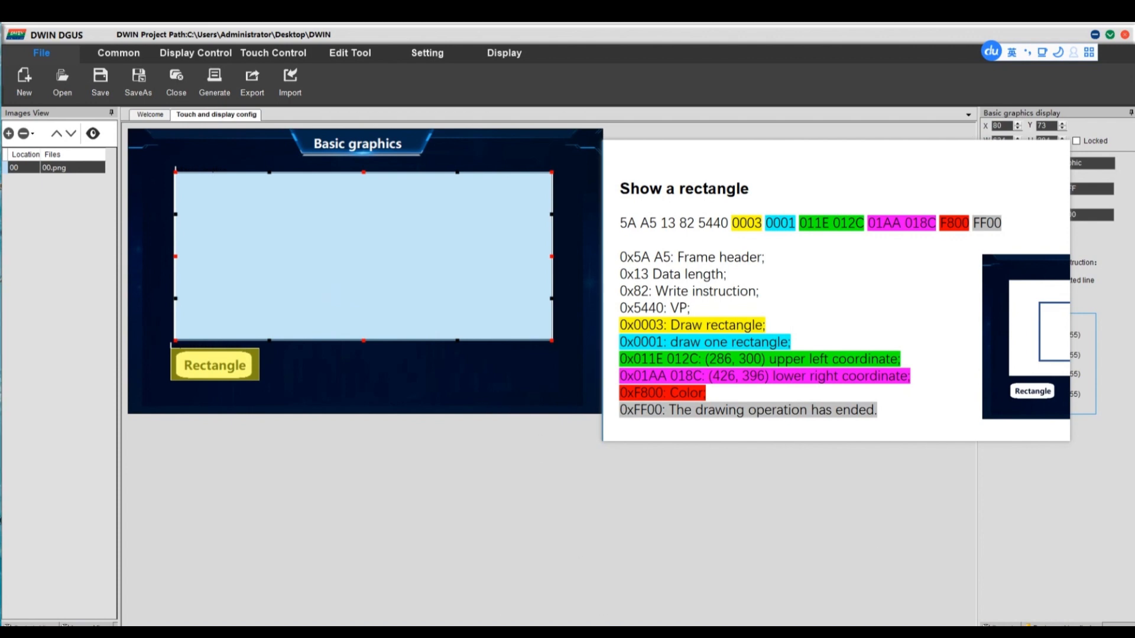
left_click(635, 632)
mouse_move(571, 633)
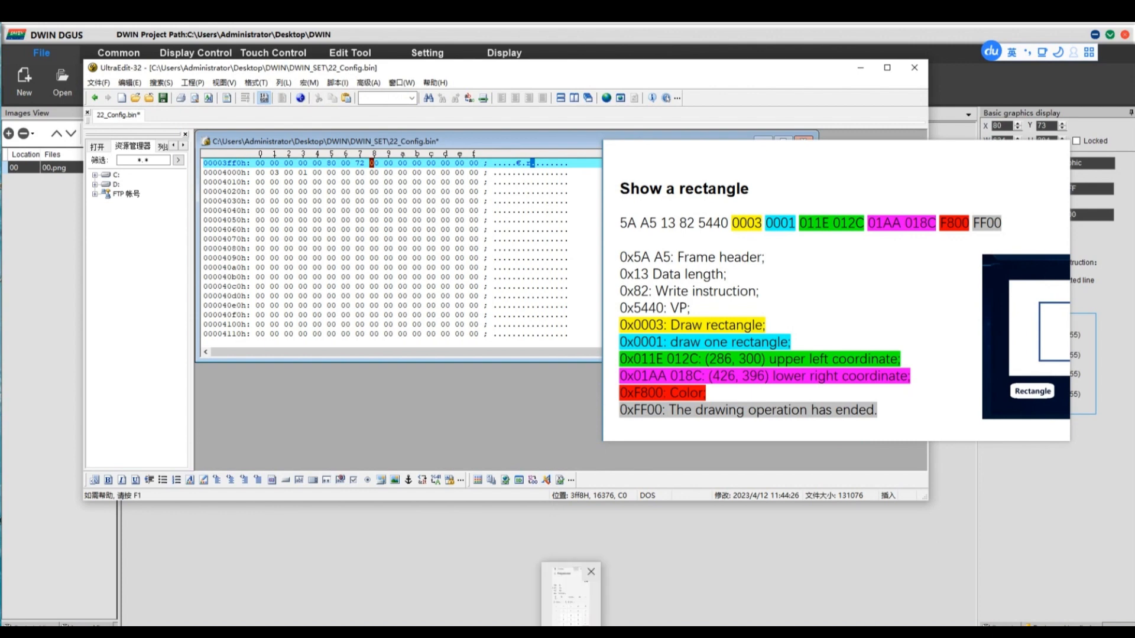
left_click(578, 604)
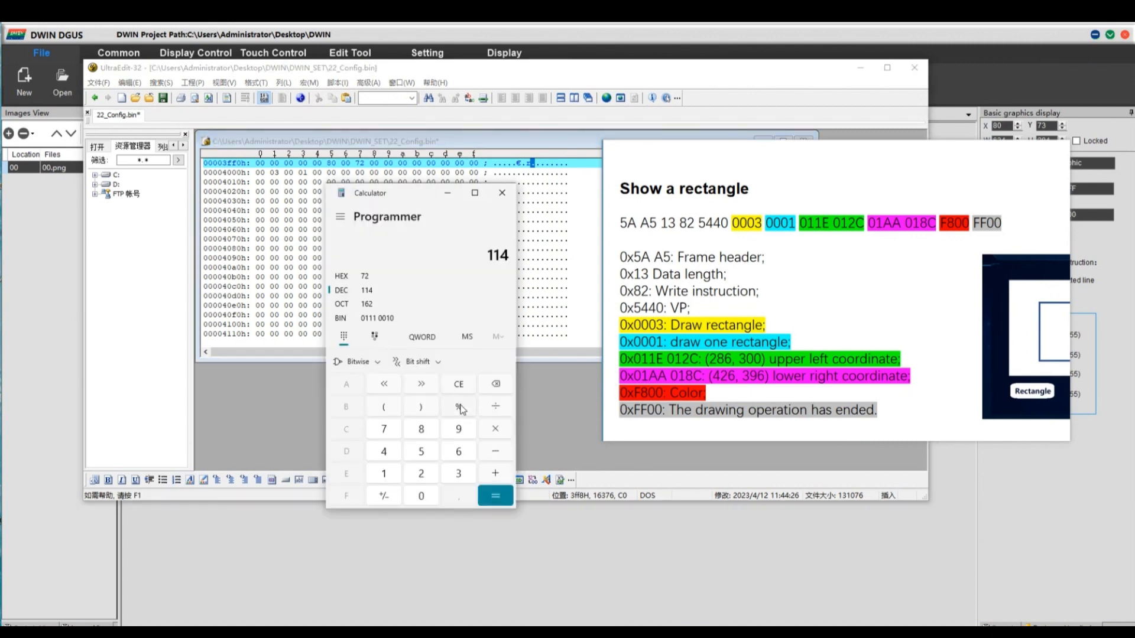
left_click(459, 384)
left_click(463, 473)
left_click(463, 473)
left_click(459, 452)
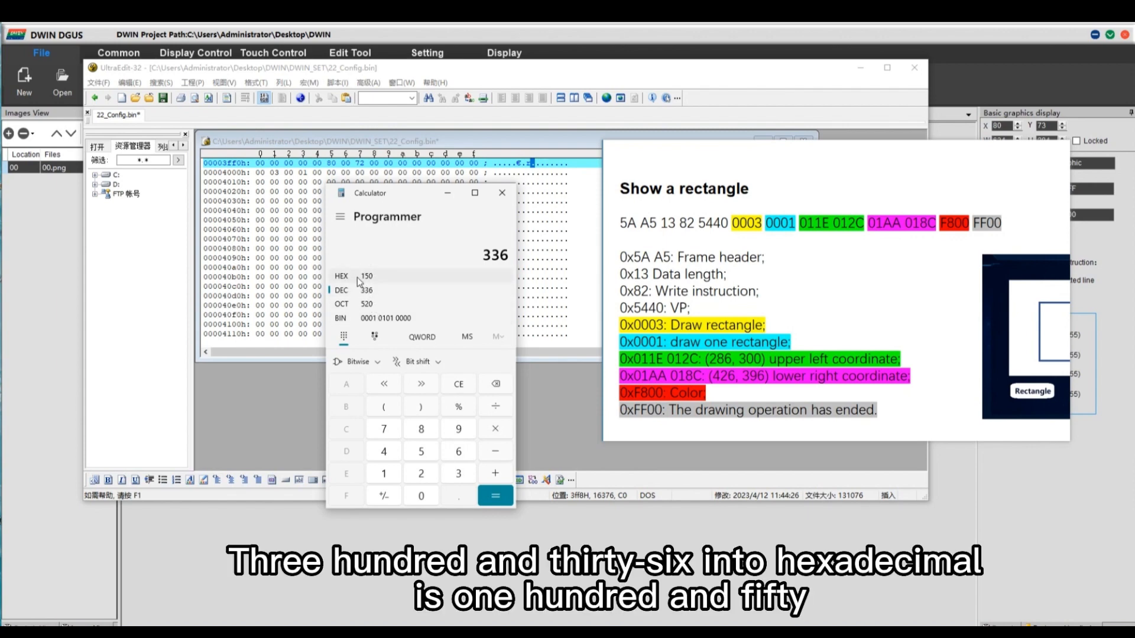
- Return to UltraEdit and enter the bytes 01 50 at address 3ff8h as the lower-right X coordinate
left_click(448, 194)
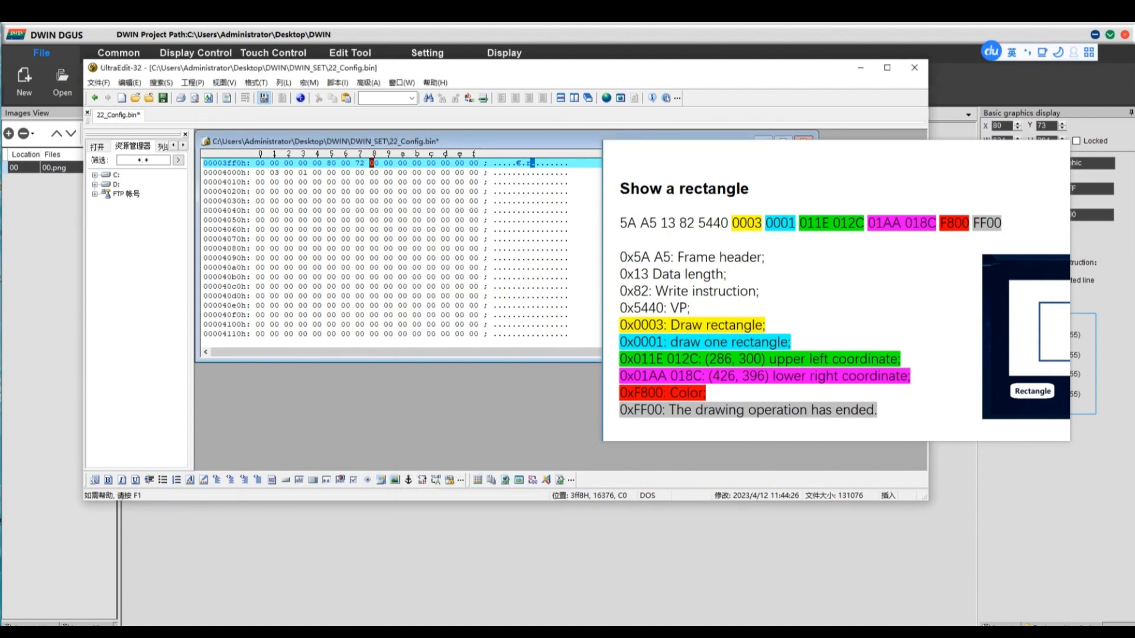
left_click(564, 594)
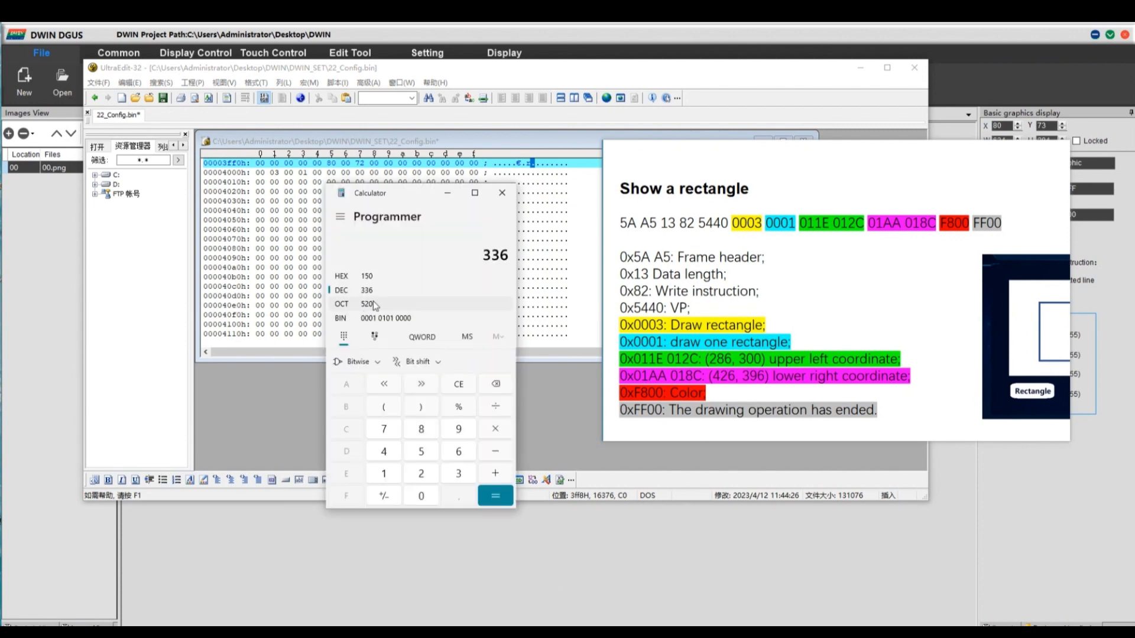
left_click(448, 193)
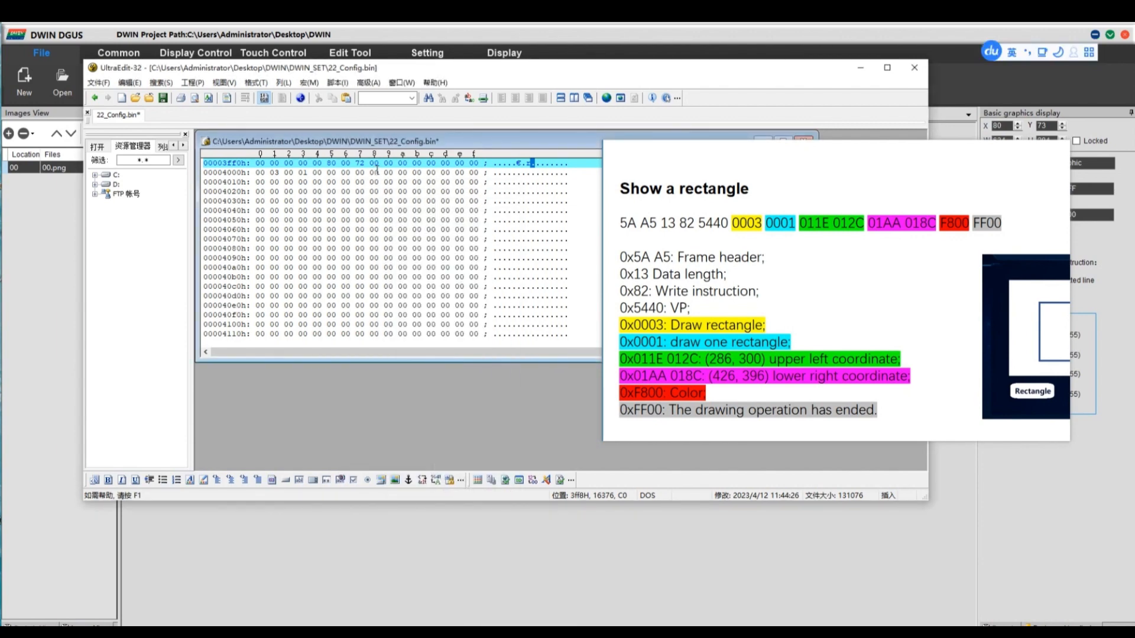
type("0150")
- Switch to Calculator and convert the lower-right Y coordinate 243 to hexadecimal
key("alt+Tab")
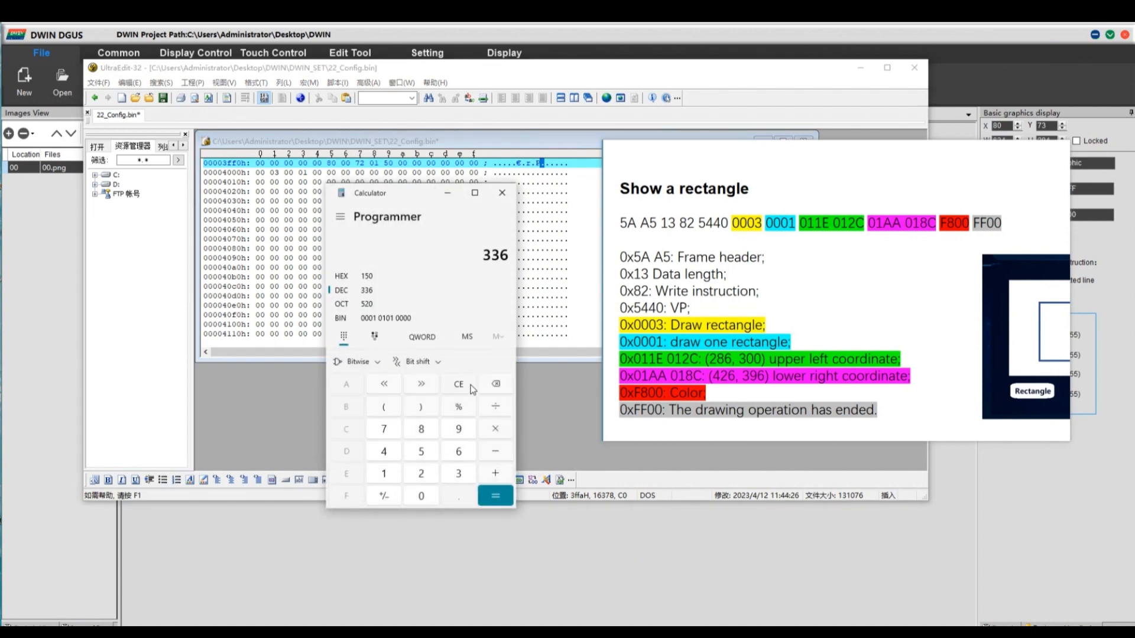
left_click(459, 384)
left_click(427, 478)
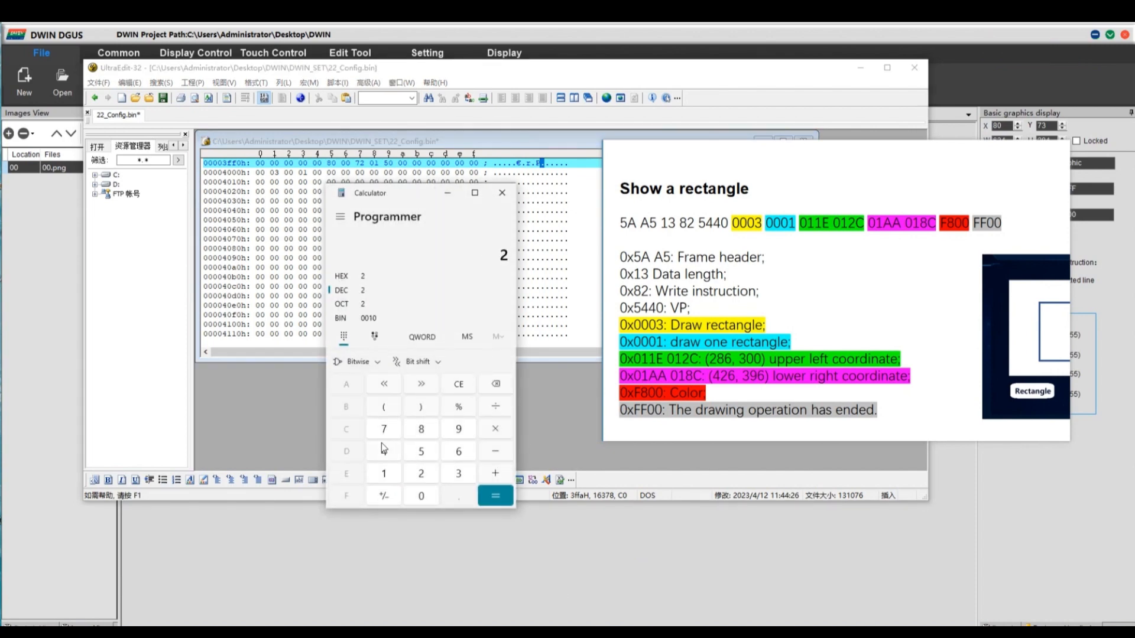
left_click(381, 443)
left_click(458, 474)
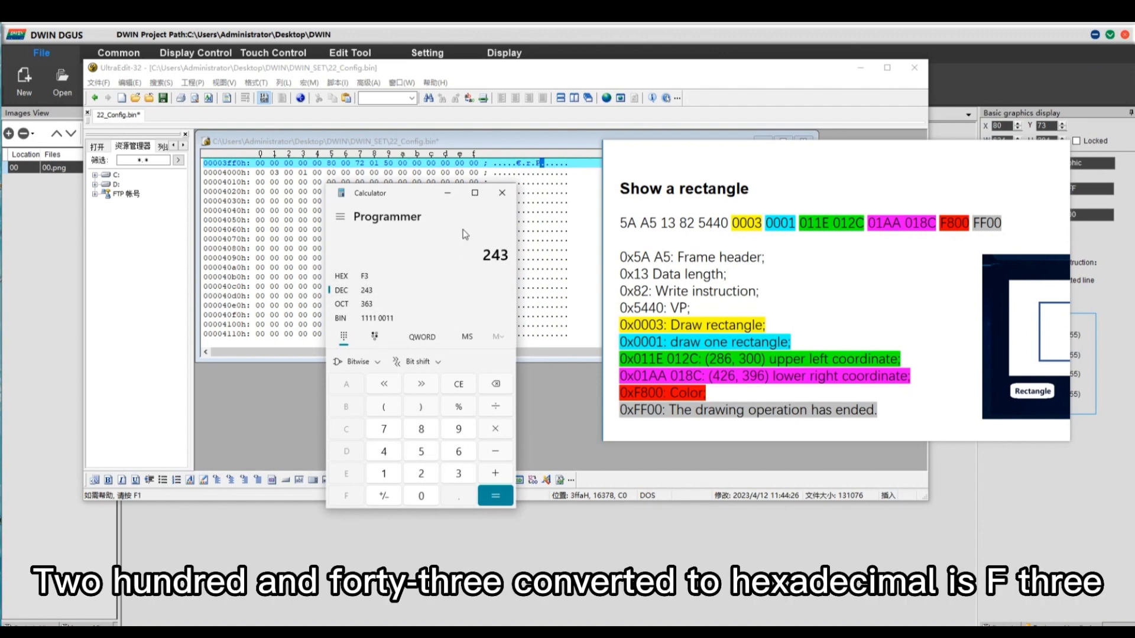
- Return to UltraEdit and enter 00 F3 at address 3ffah as the lower-right Y coordinate
left_click(447, 193)
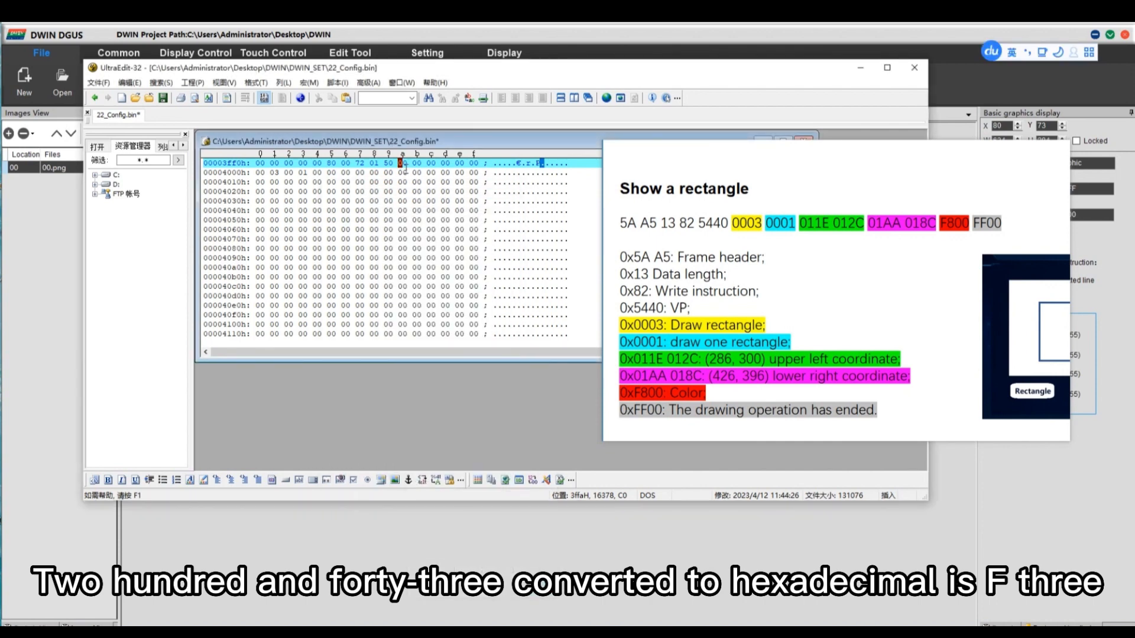
type("00 ")
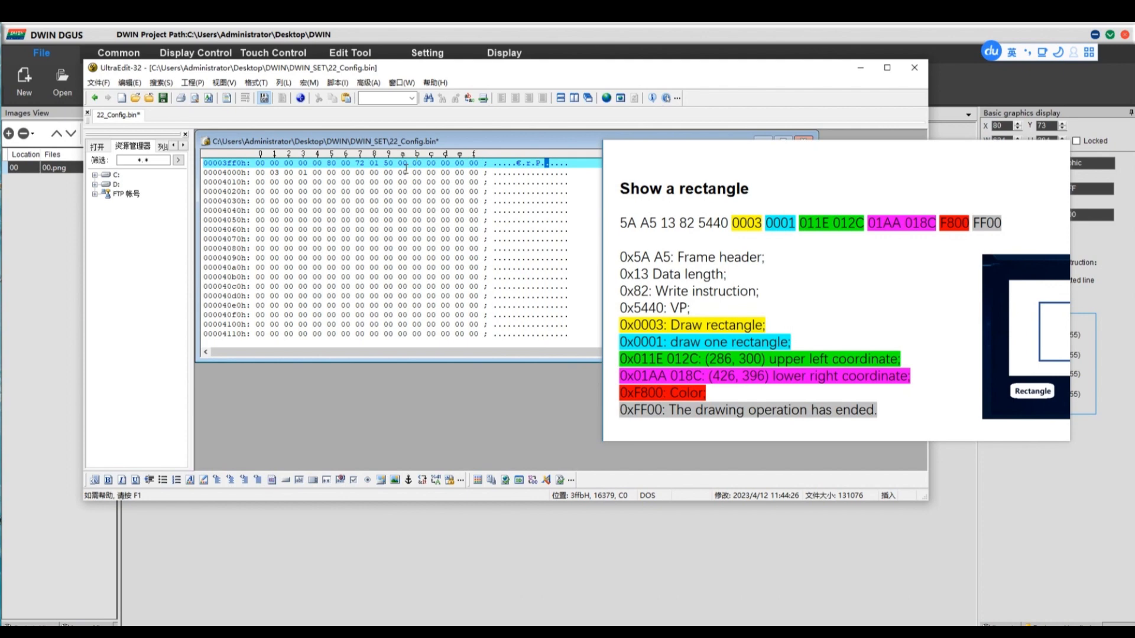
type("F")
type("3")
- Enter the colour bytes FC 00 and the end-of-drawing bytes FF 00 after the lower-right coordinates
type("F")
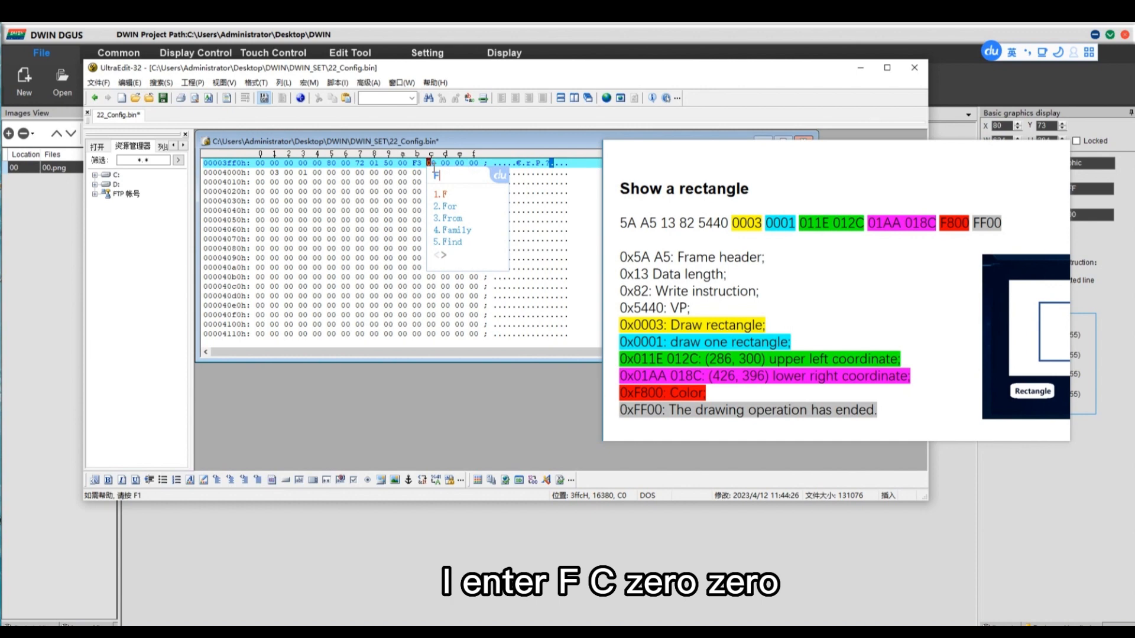
key("space")
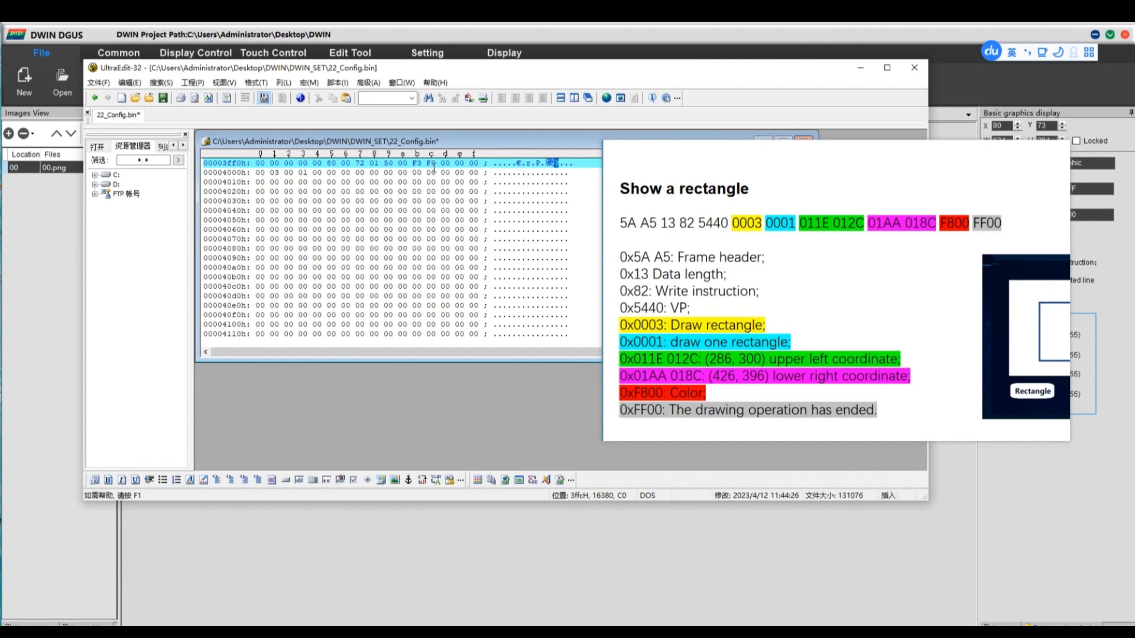
type("000")
type("FF")
- Close UltraEdit and save the changes to 22_Config.bin
left_click(743, 219)
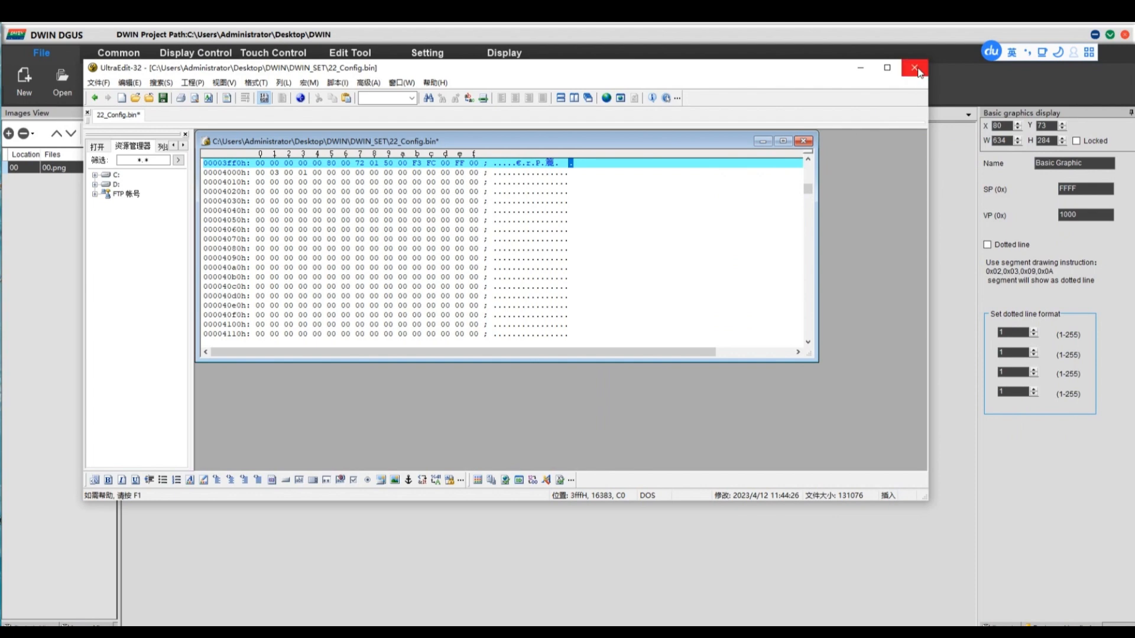
left_click(914, 68)
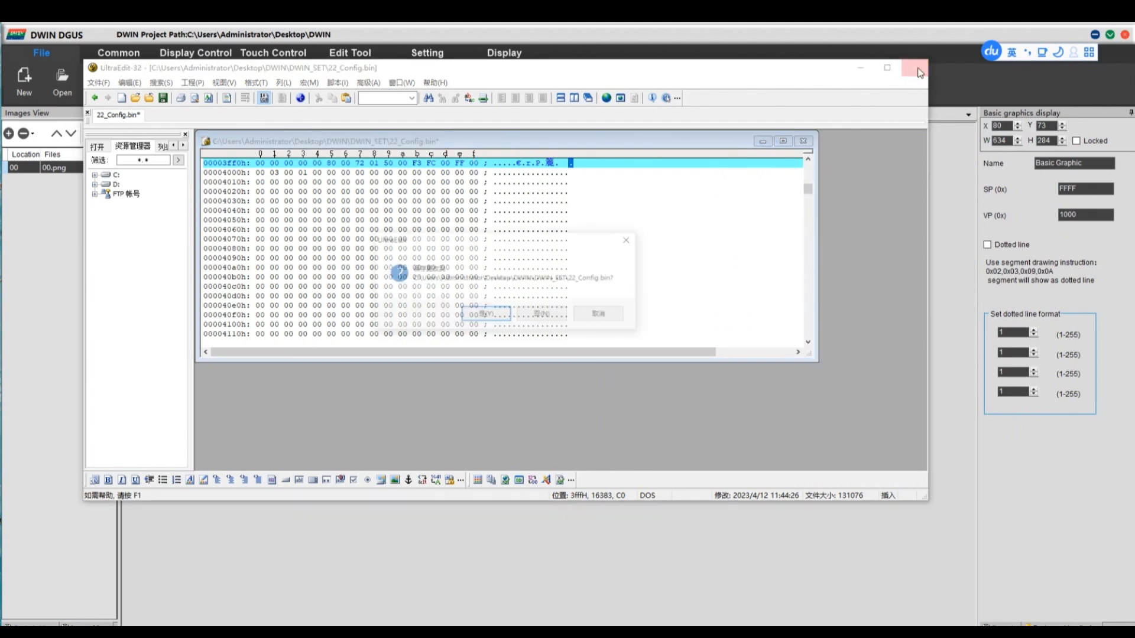
left_click(486, 315)
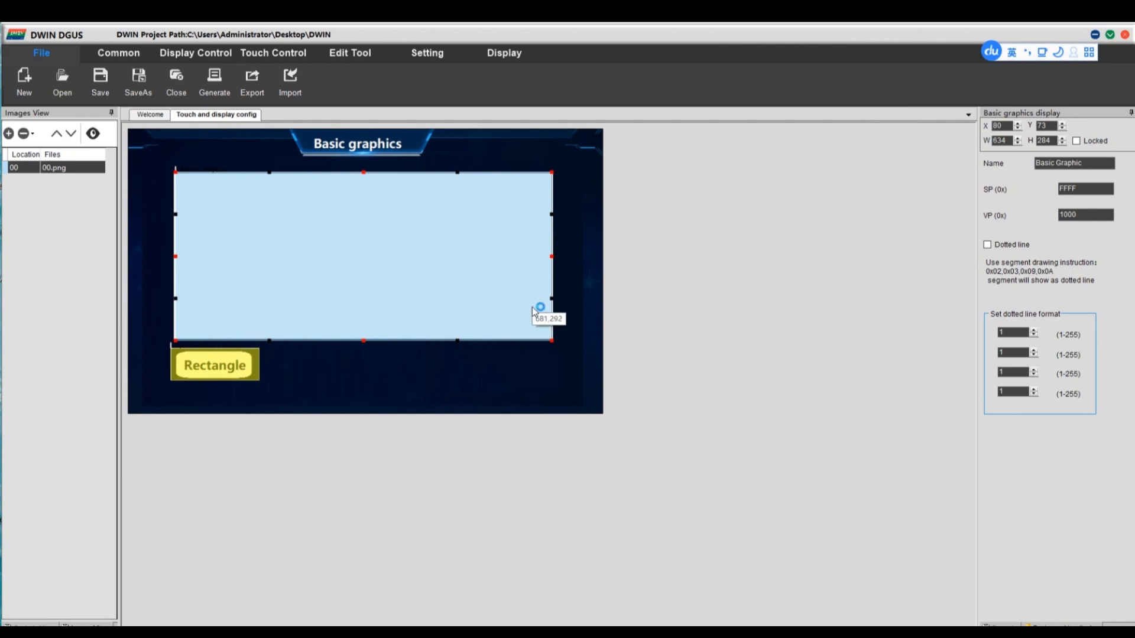
- Review the Basic Graphic display area and the Rectangle button's Synchrodata return settings in DGUS
left_click(577, 255)
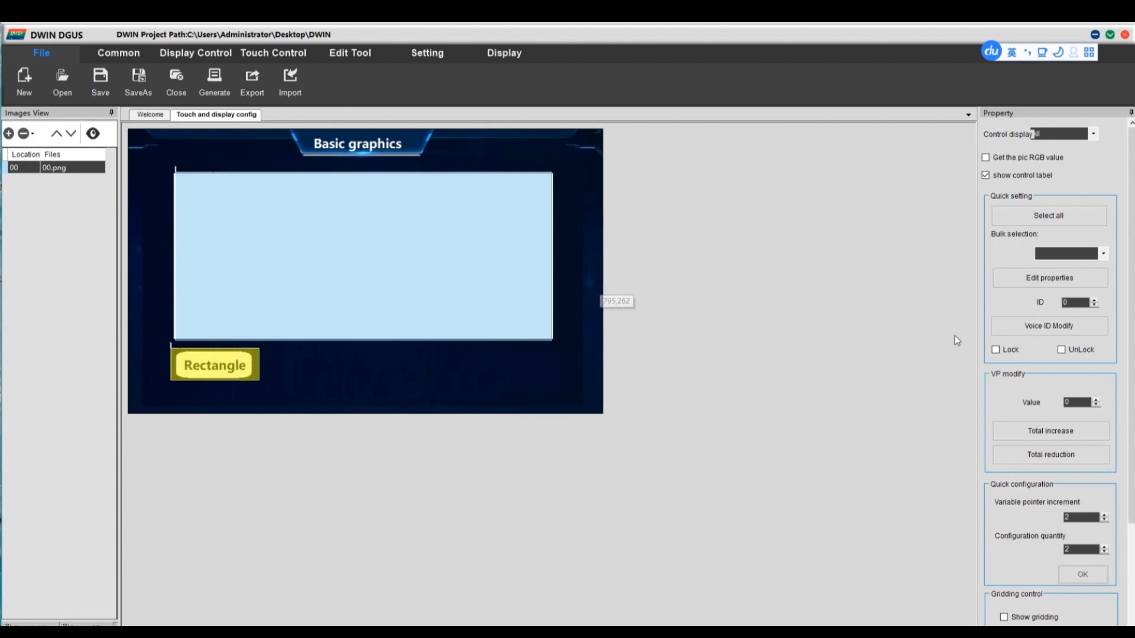
left_click(411, 277)
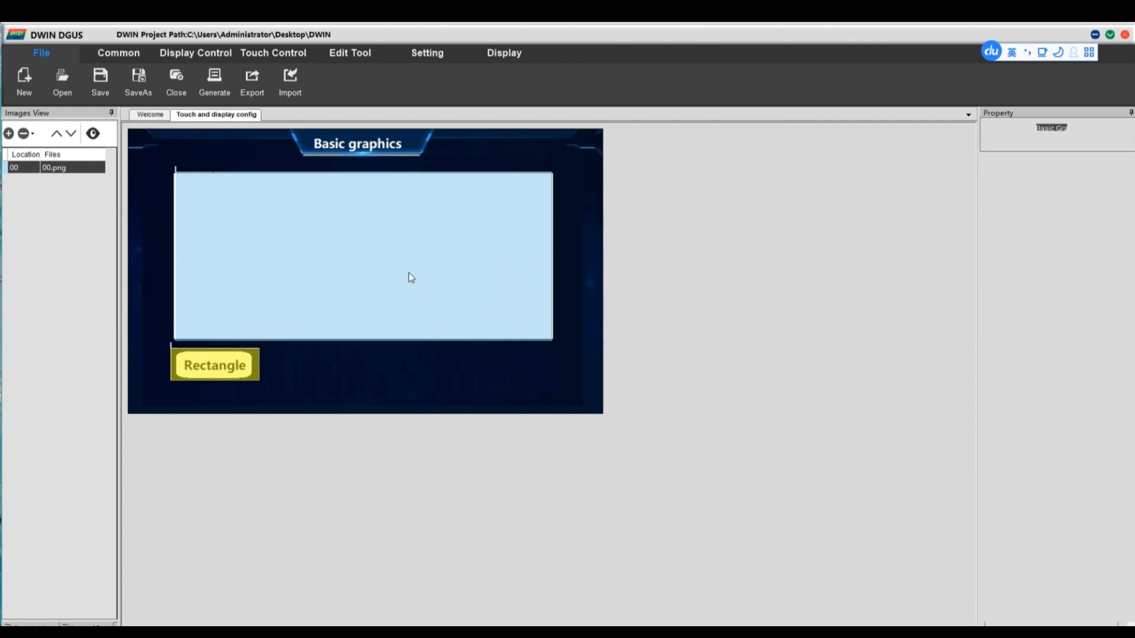
left_click(214, 366)
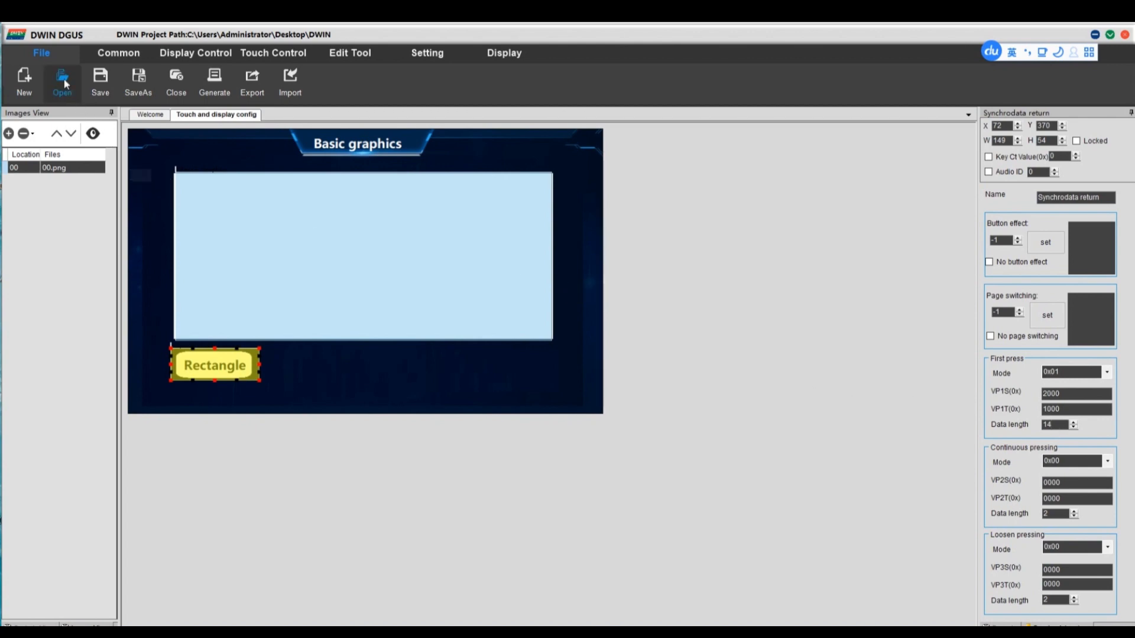
- Save the DGUS project and generate its configuration files
left_click(100, 81)
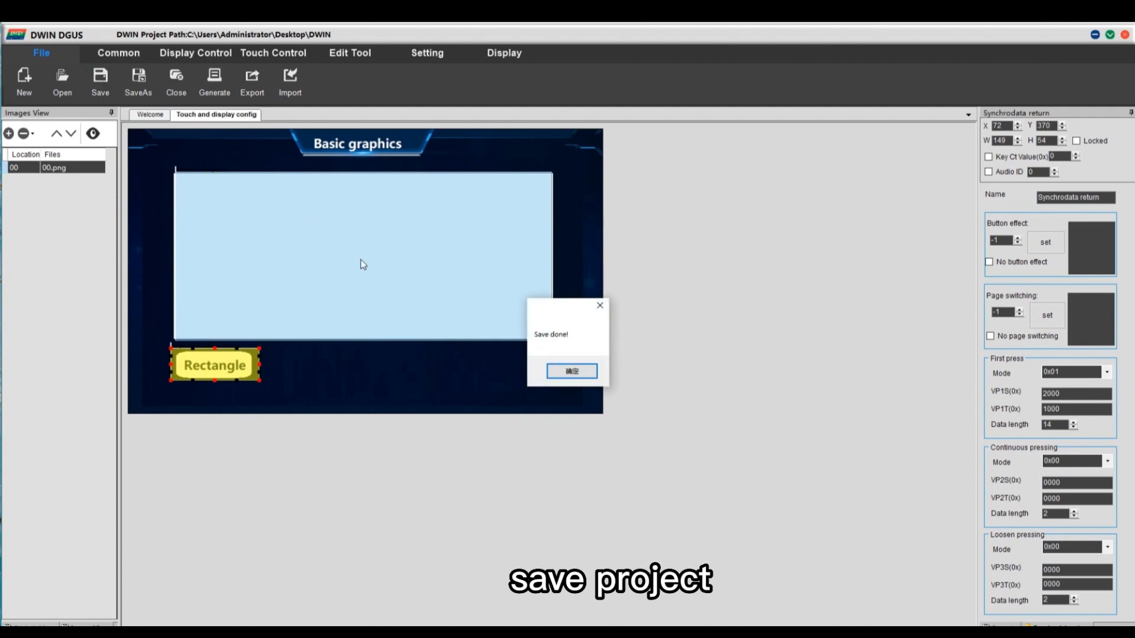
key("Return")
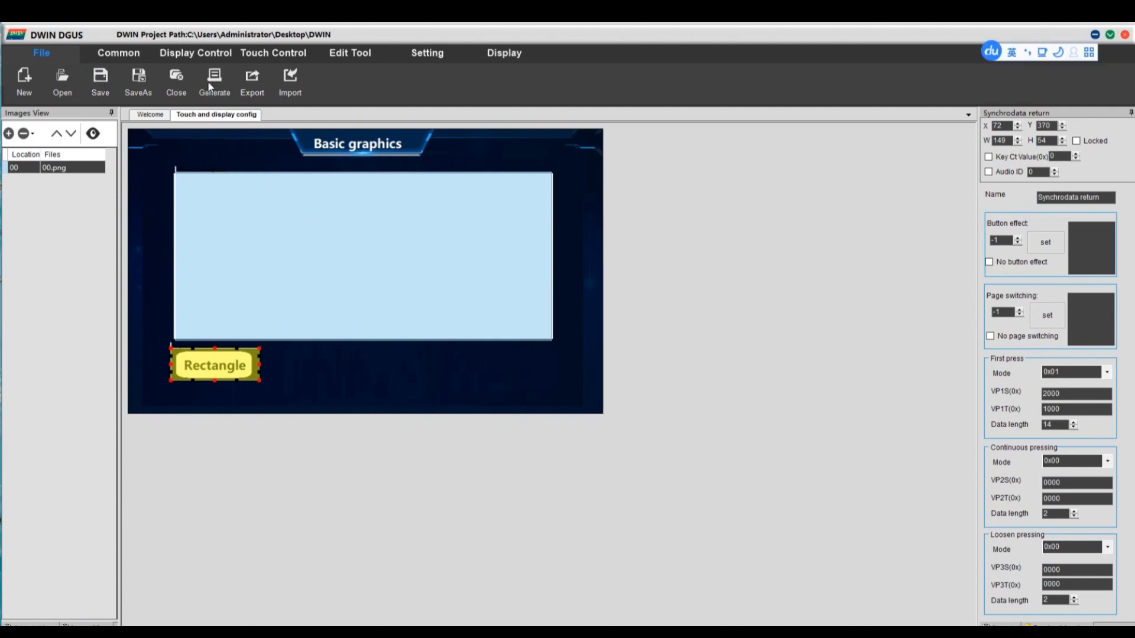
left_click(209, 84)
left_click(613, 372)
- Close DGUS with the changes saved and open the DWIN_SET folder inside the desktop's DWIN folder
left_click(1124, 34)
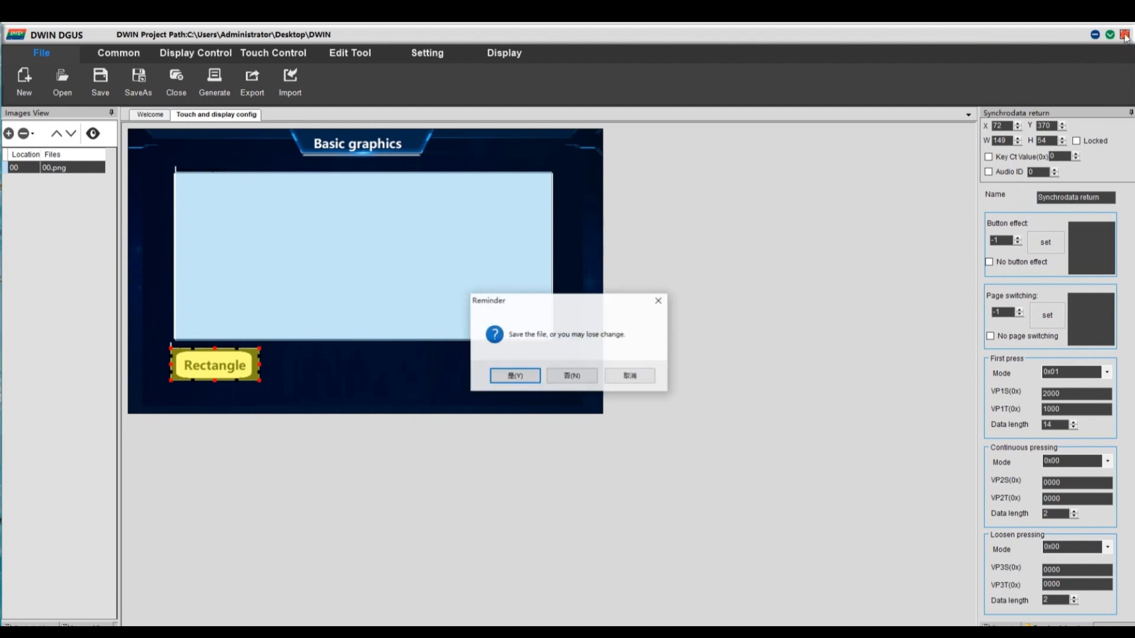
left_click(513, 375)
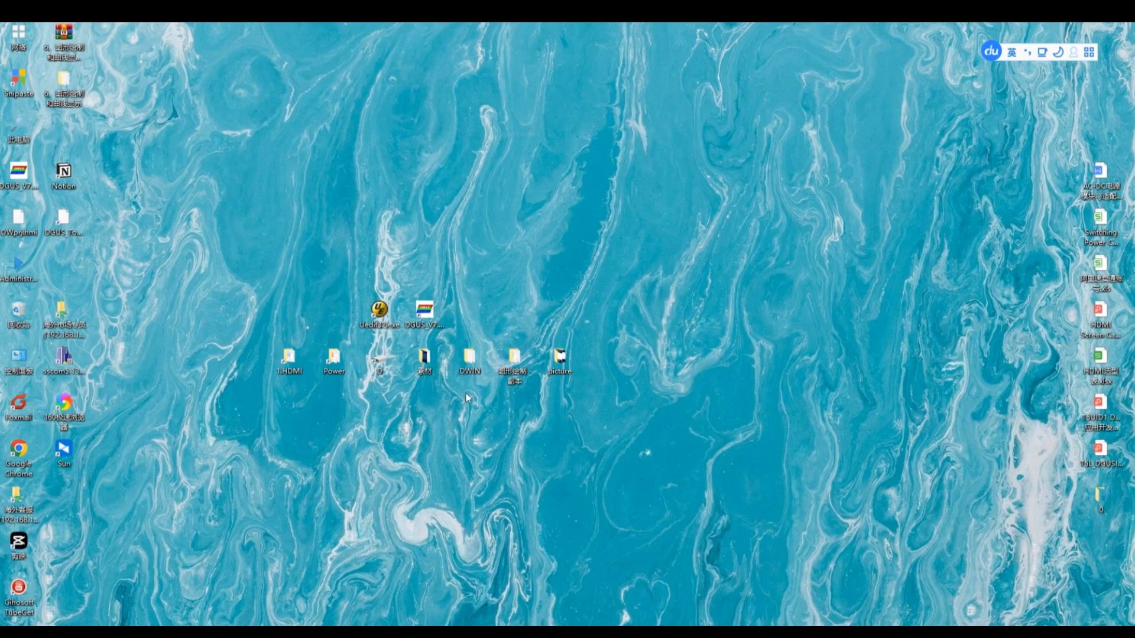
double_click(472, 372)
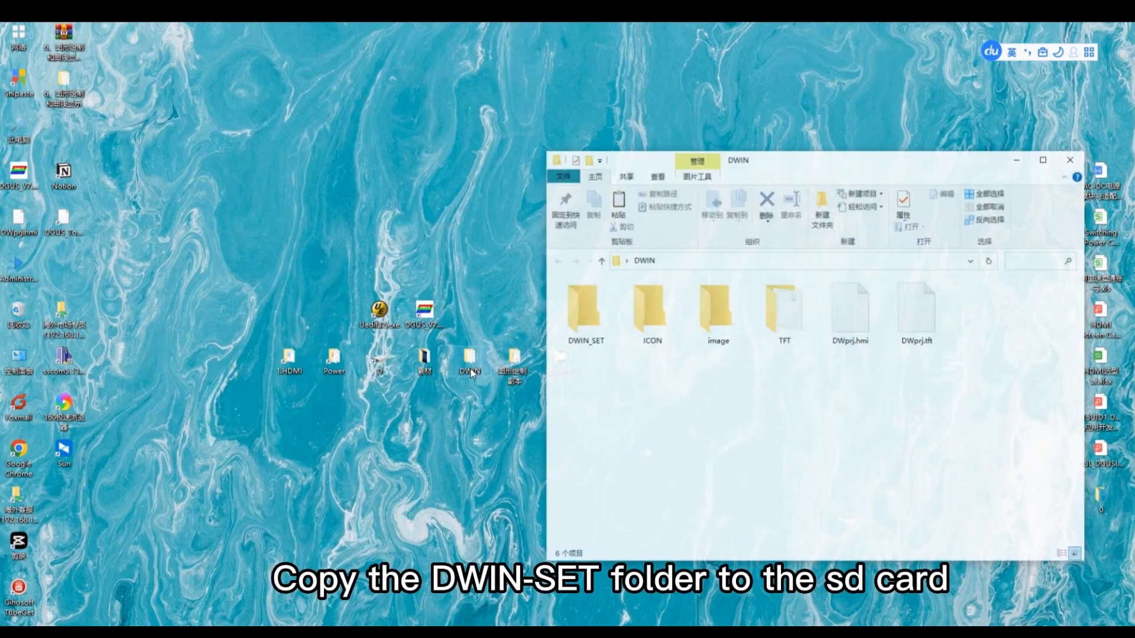
left_click(590, 324)
double_click(589, 324)
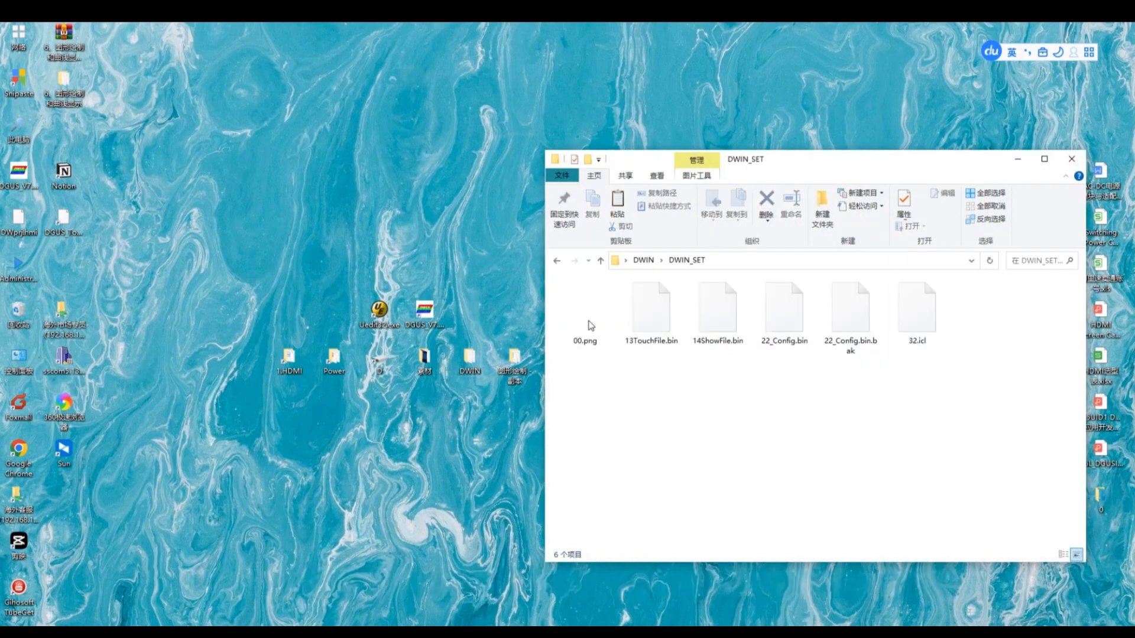
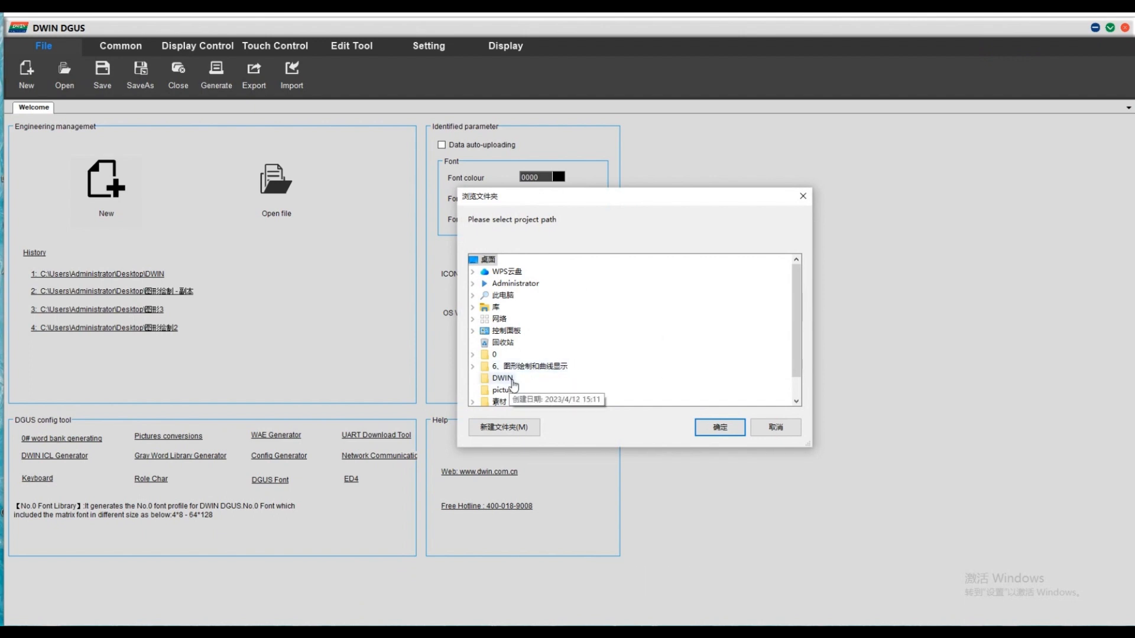
- Create a new 800X480 DGUS project in the desktop's DWIN folder
left_click(512, 383)
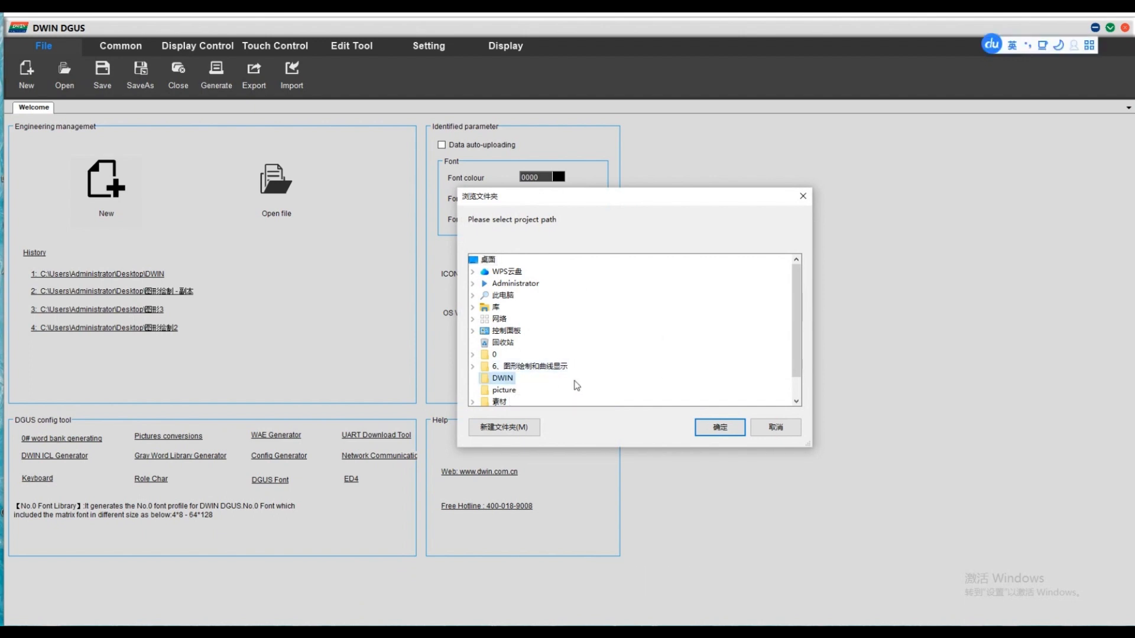
left_click(719, 428)
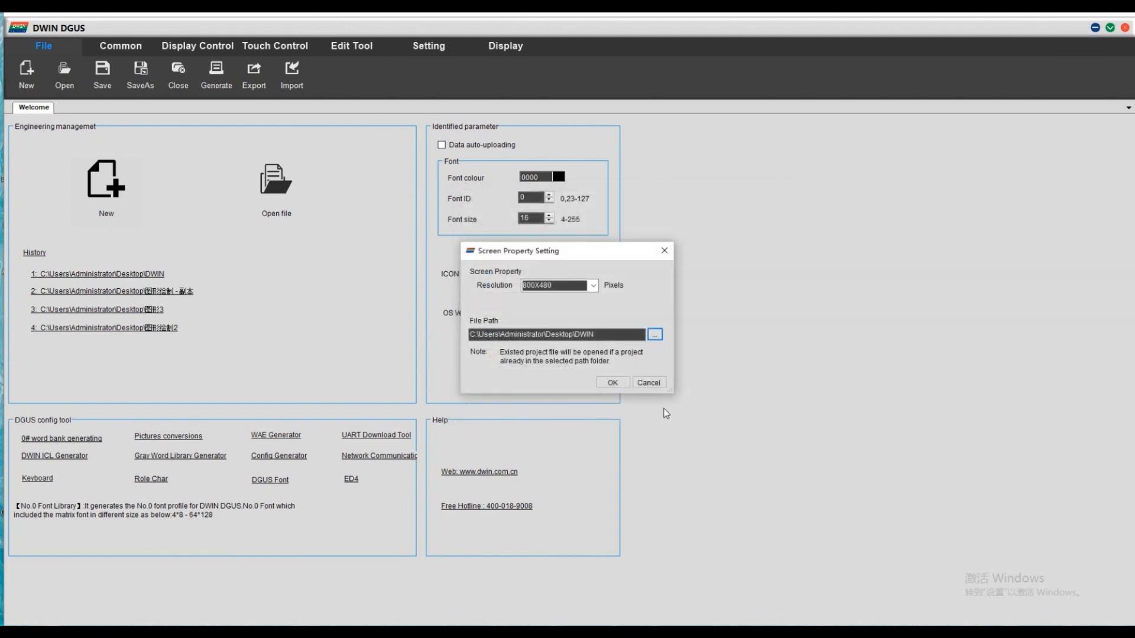
left_click(614, 384)
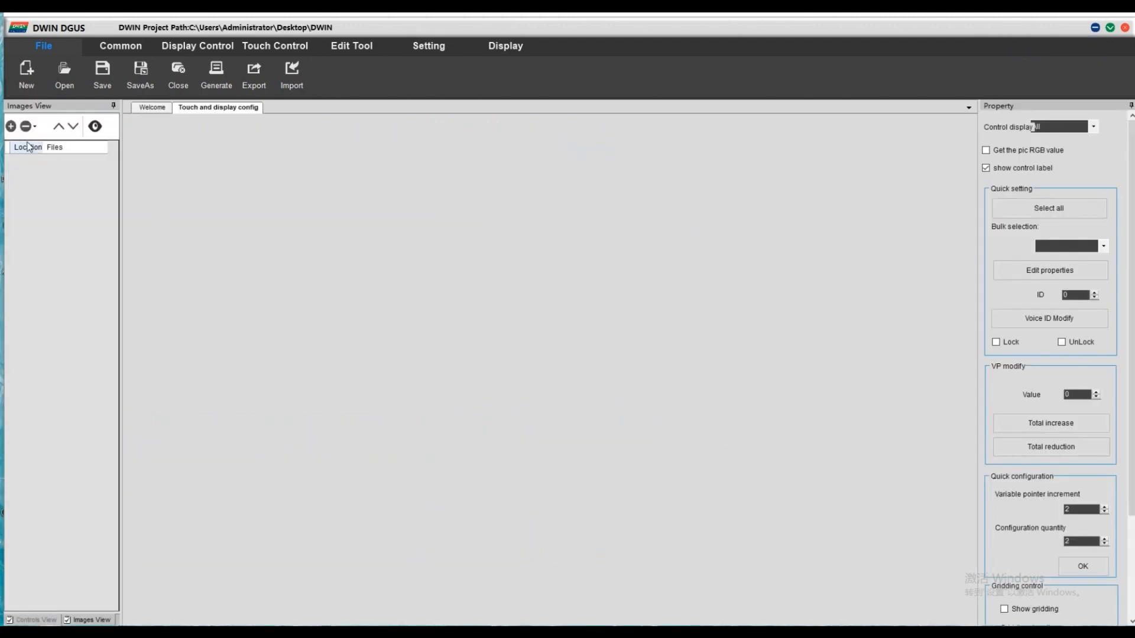
- Add 00.png from the picture folder as the project's background image
left_click(11, 127)
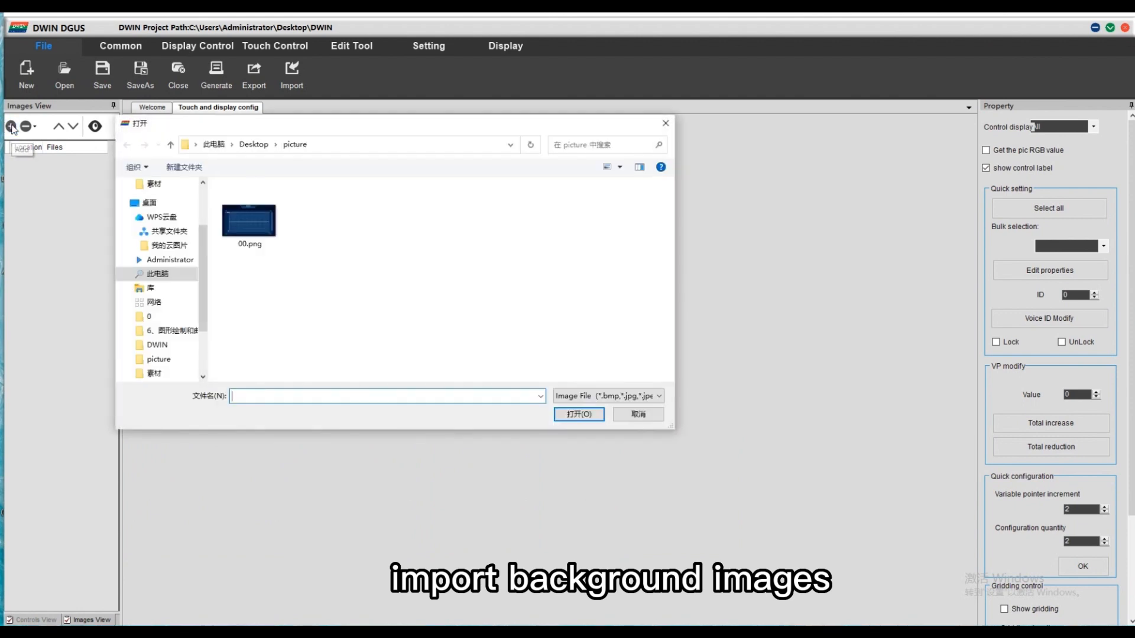
left_click(249, 222)
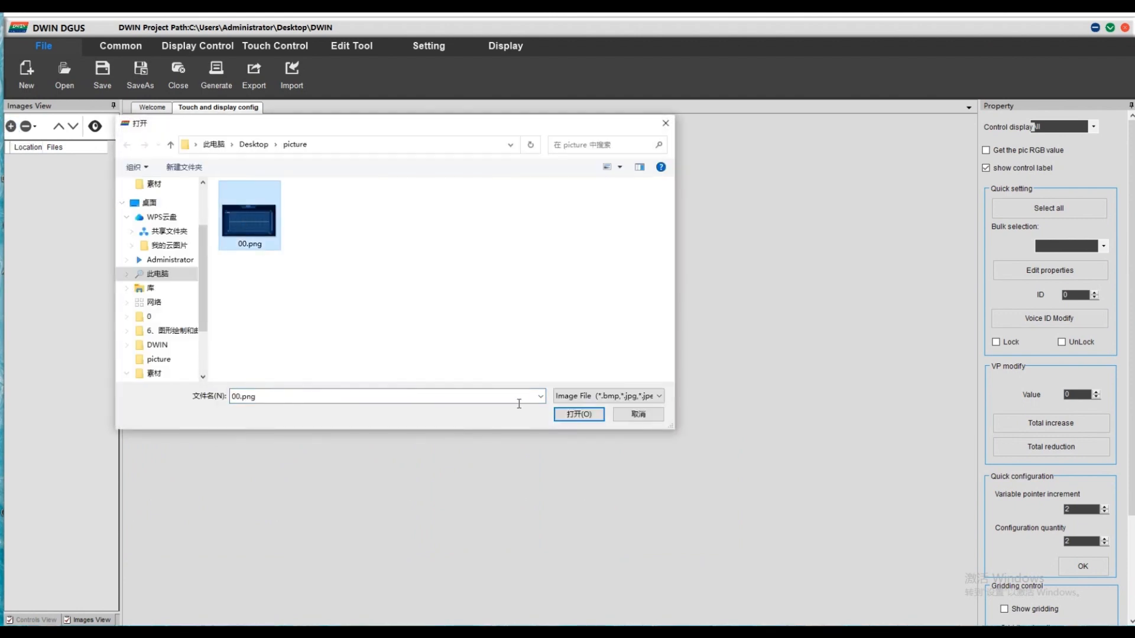
left_click(579, 415)
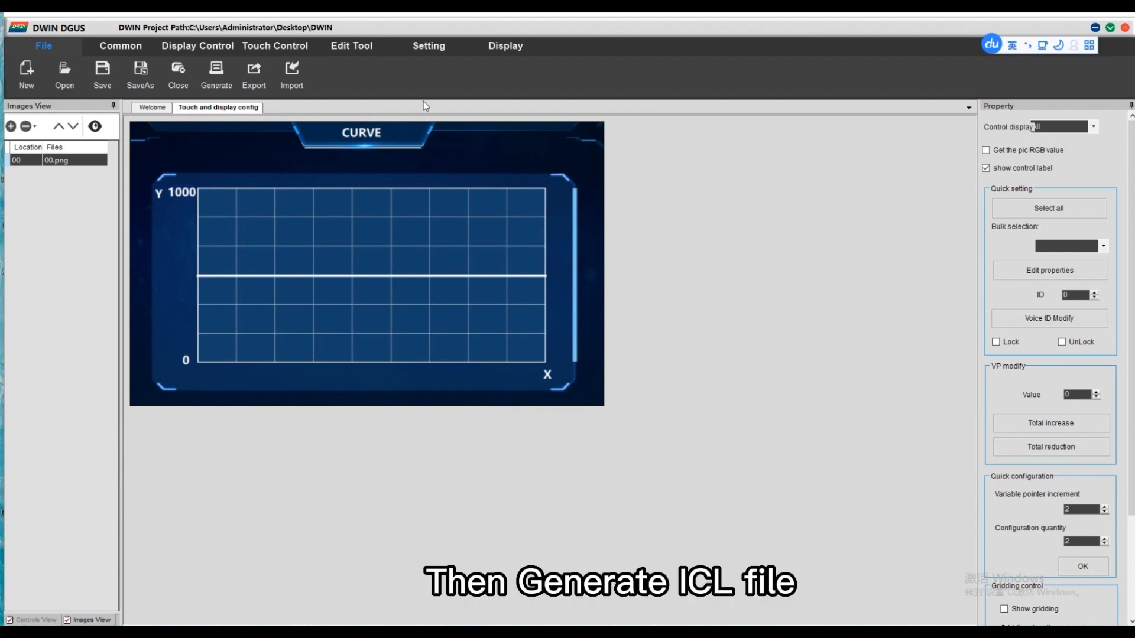
- Use the ICL Tool to generate an ICL file named 32 in DWIN_SET from the picture 00.png
left_click(423, 46)
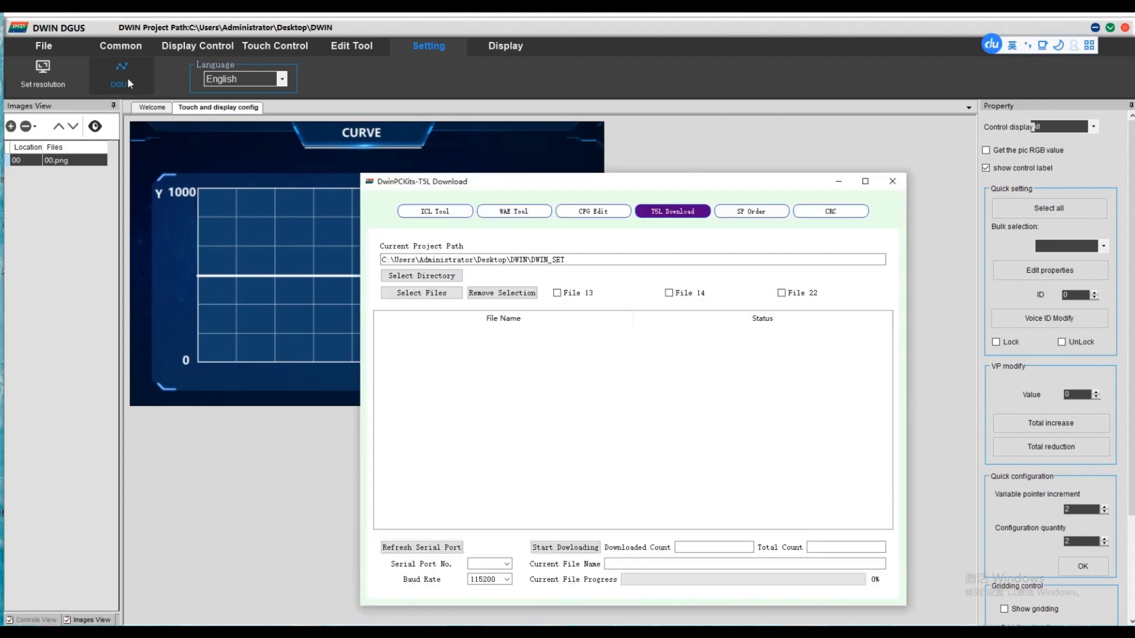
left_click(438, 212)
left_click(443, 366)
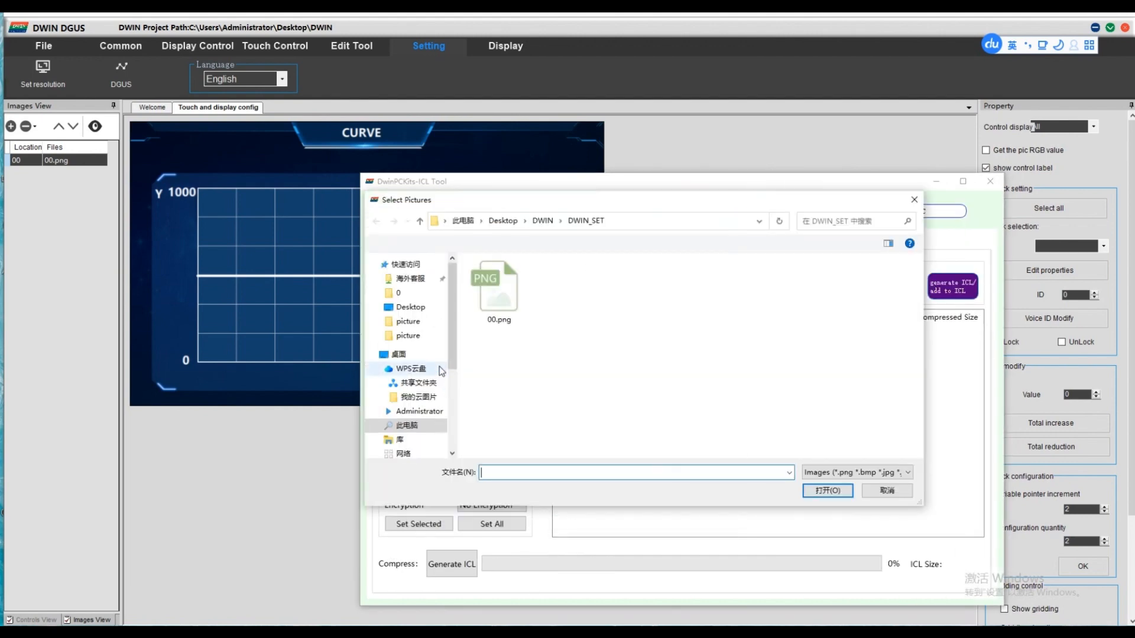
left_click(498, 296)
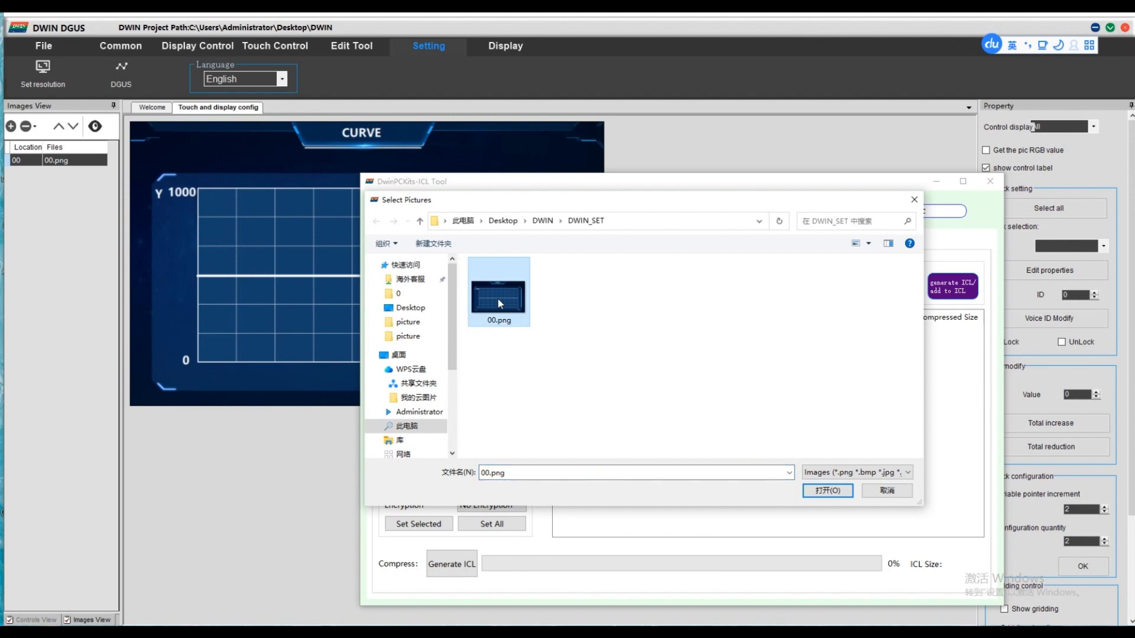
left_click(827, 491)
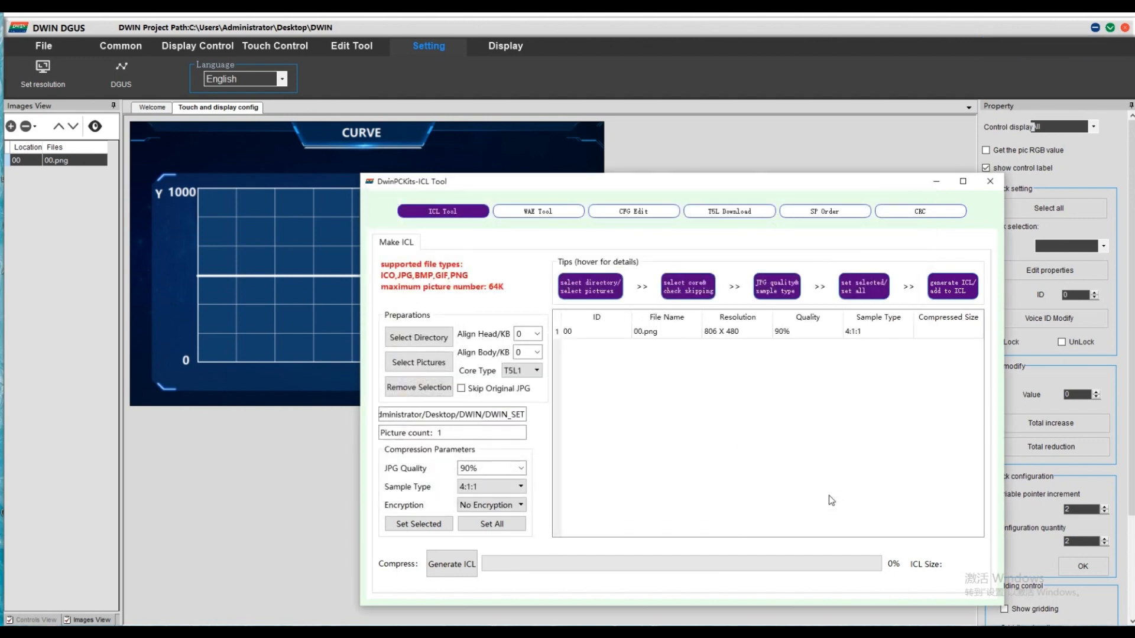
left_click(453, 566)
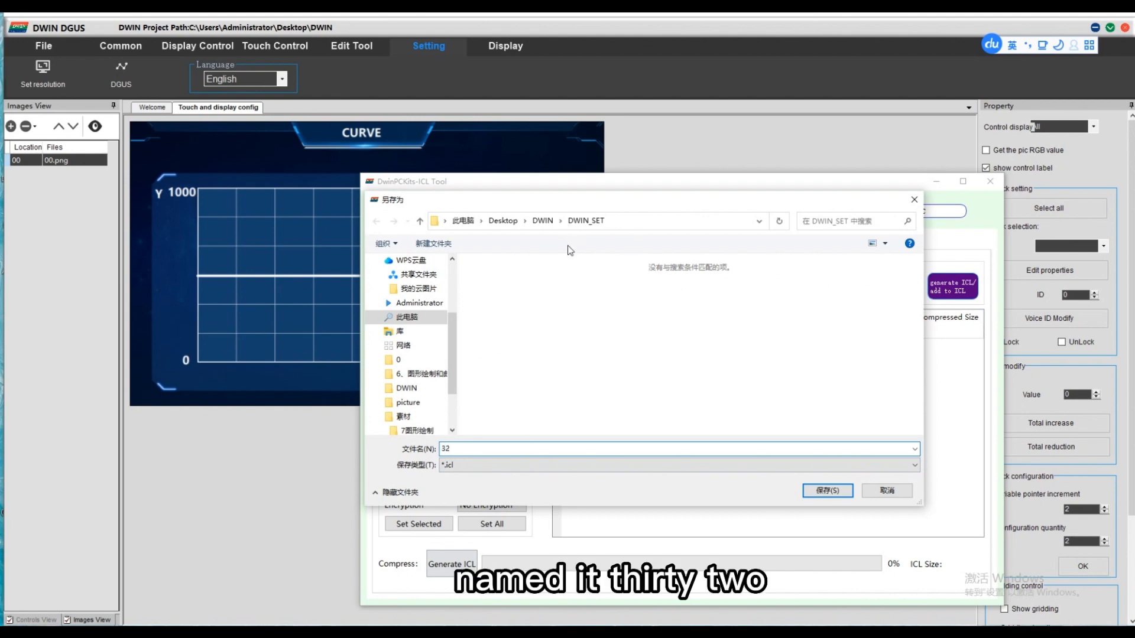
left_click(835, 494)
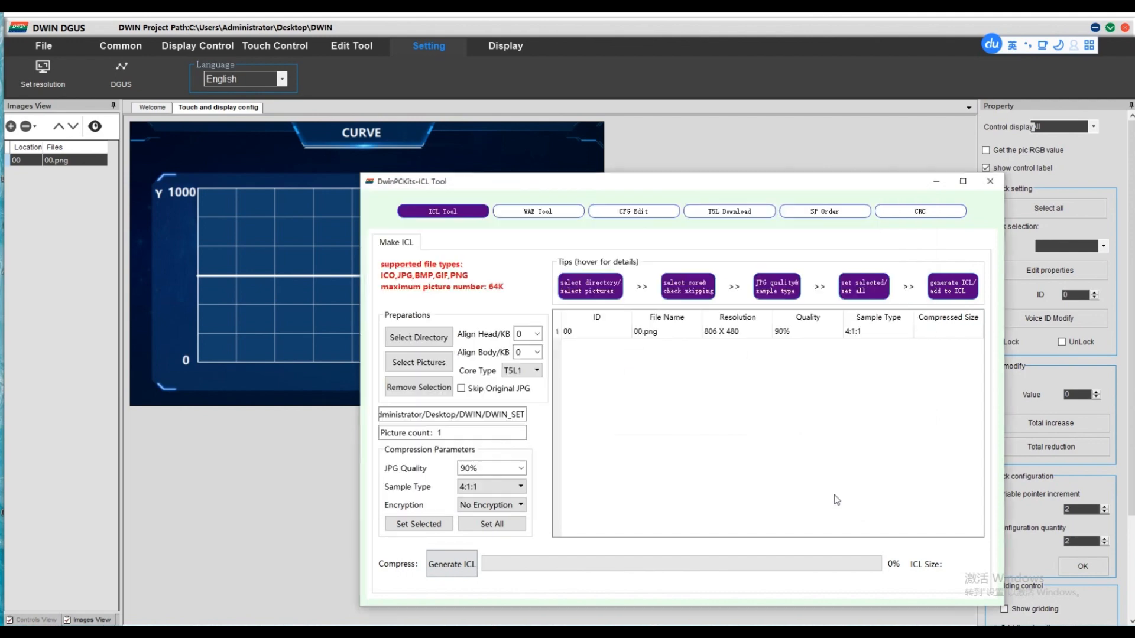
- Finish the ICL generation and close the ICL Tool
left_click(725, 413)
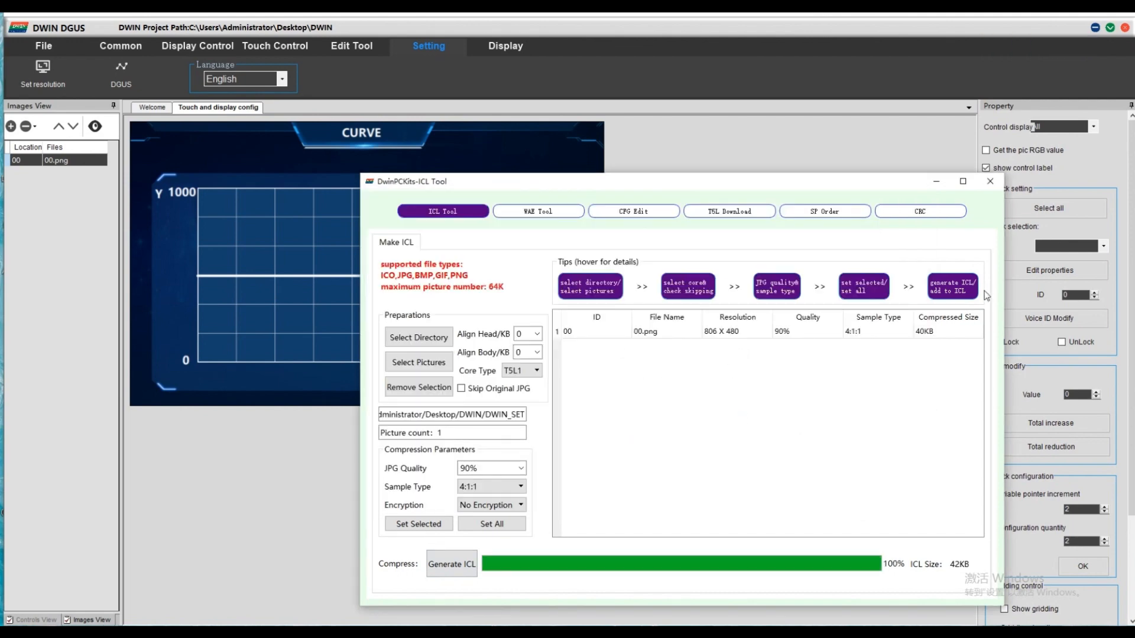
left_click(990, 181)
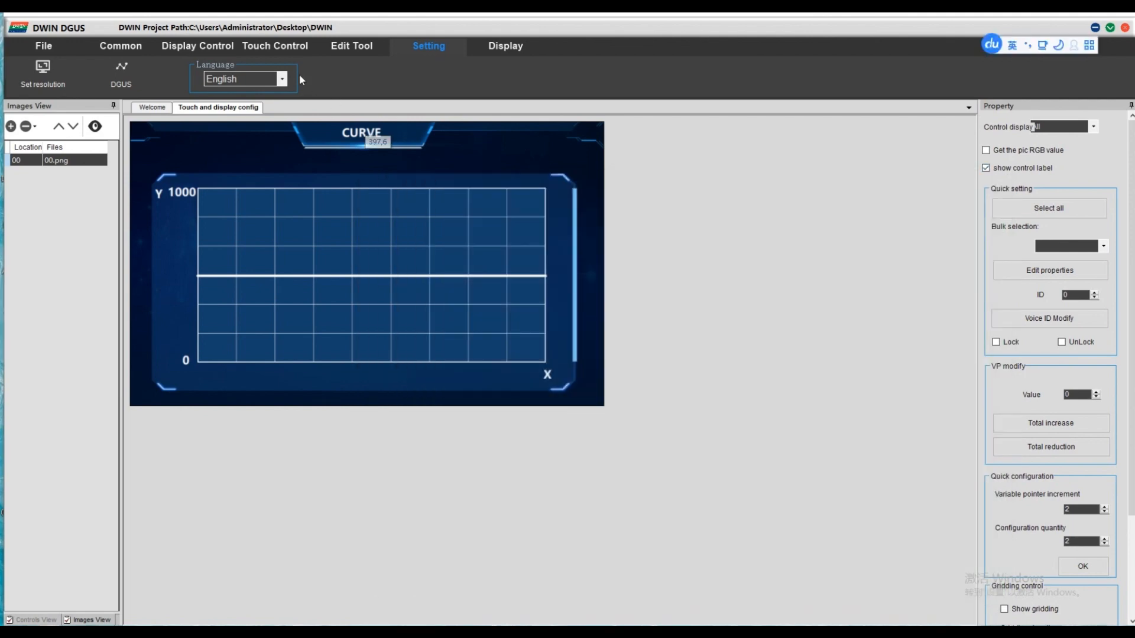
- Draw a Dynamic Curve control about 591 by 288 over the chart grid and set its Y_Central to 261
left_click(270, 47)
left_click(189, 48)
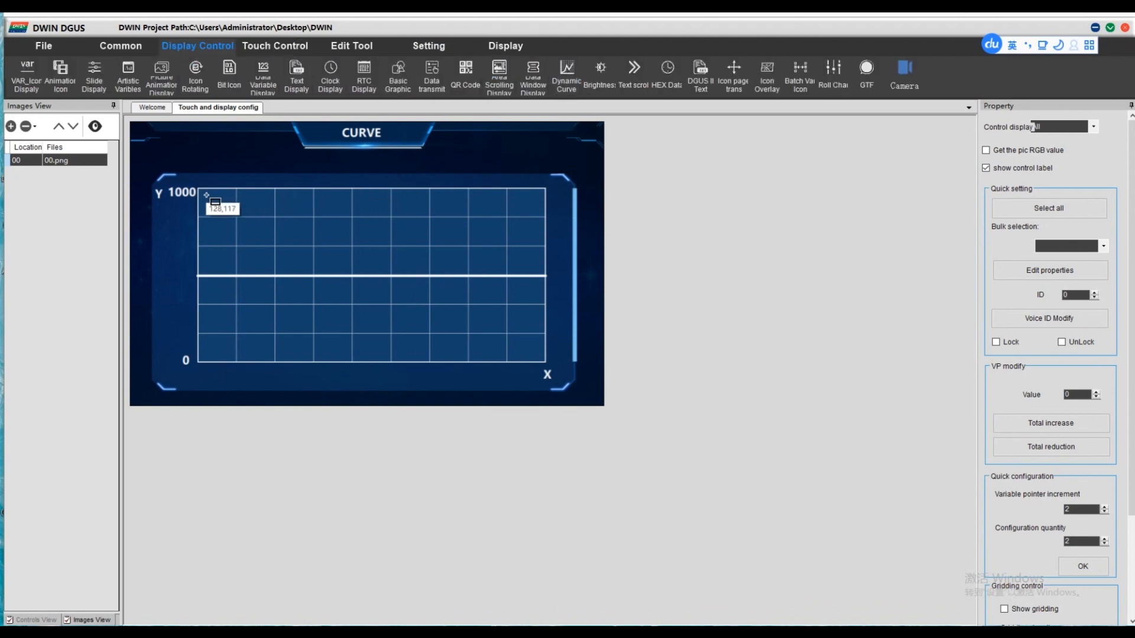
left_click_drag(198, 192, 547, 362)
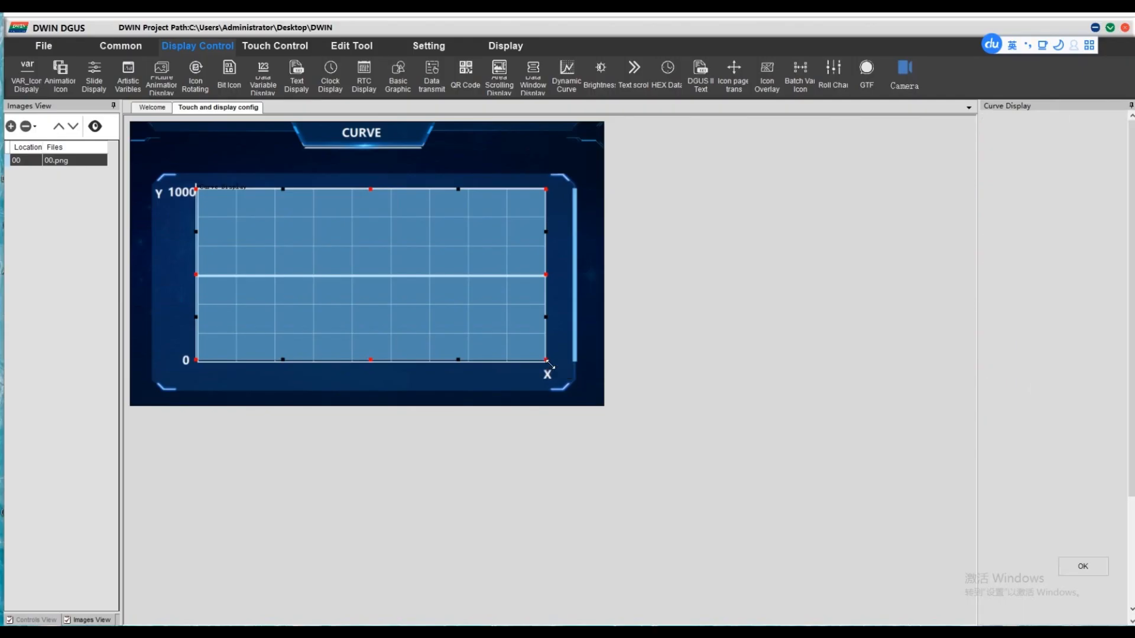
left_click_drag(547, 359, 546, 361)
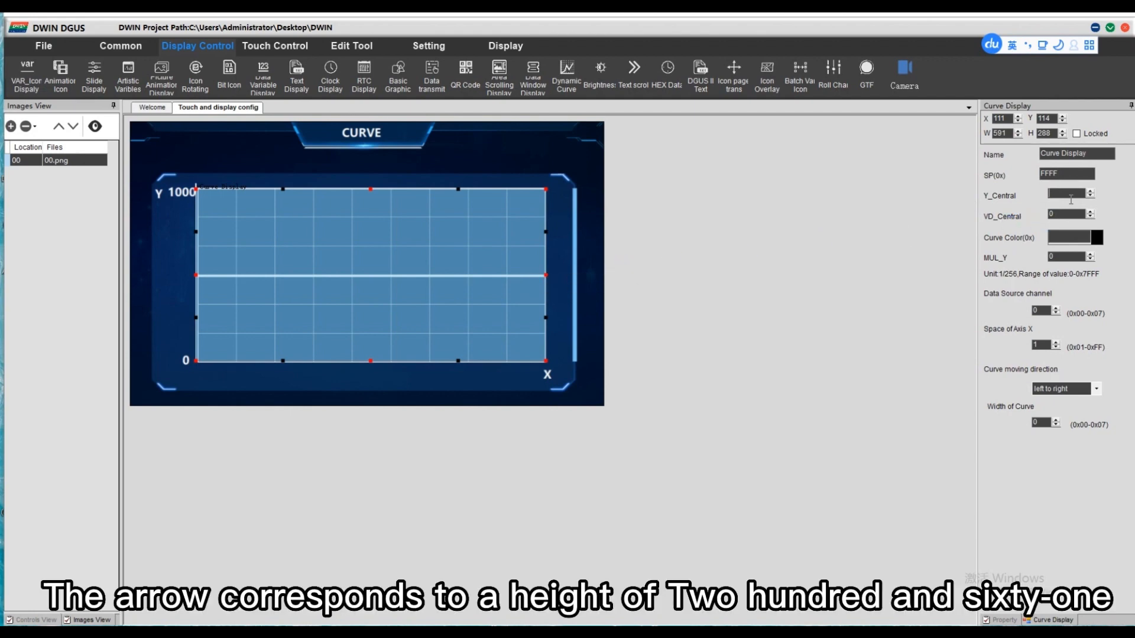
type("261")
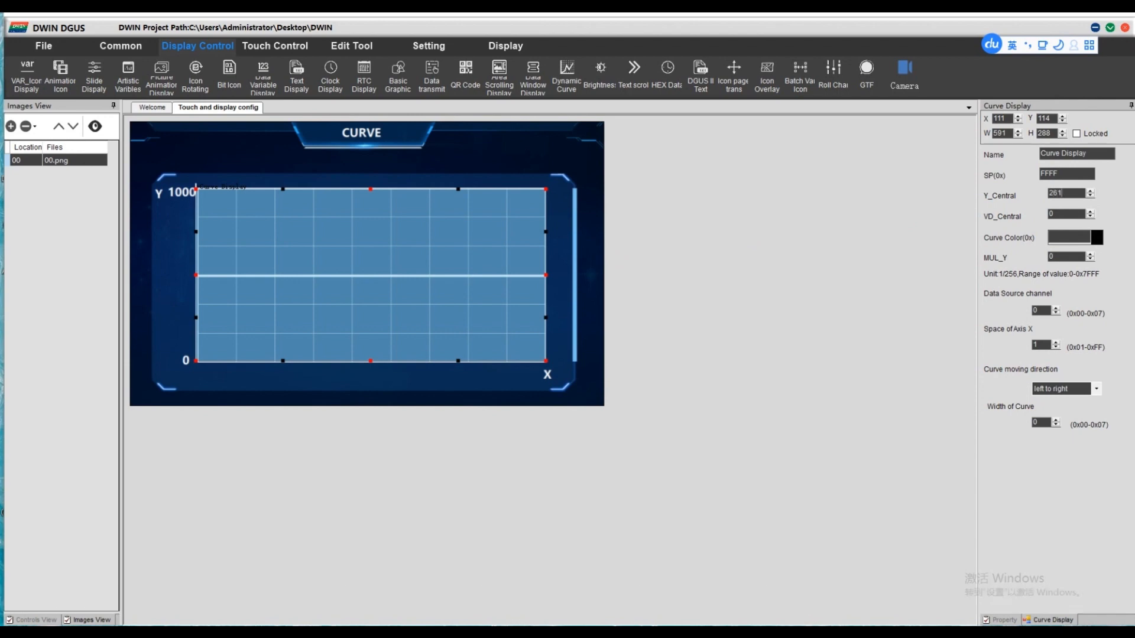
left_click(1066, 221)
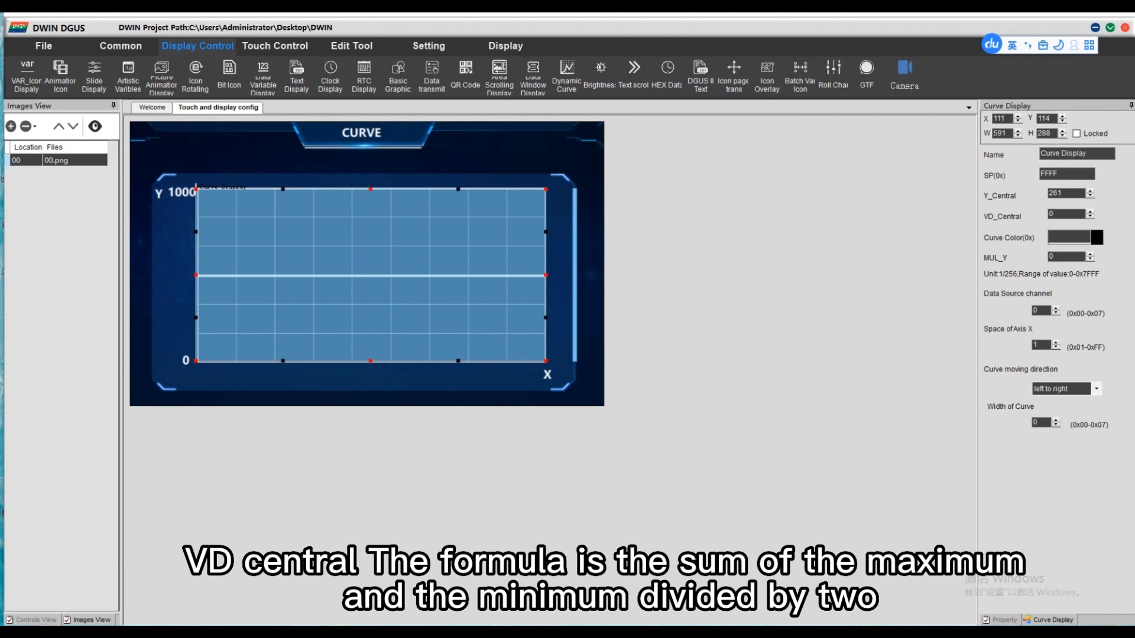
- Calculate 1000 ÷ 2 in the Calculator for the curve's VD_Central value
left_click(13, 635)
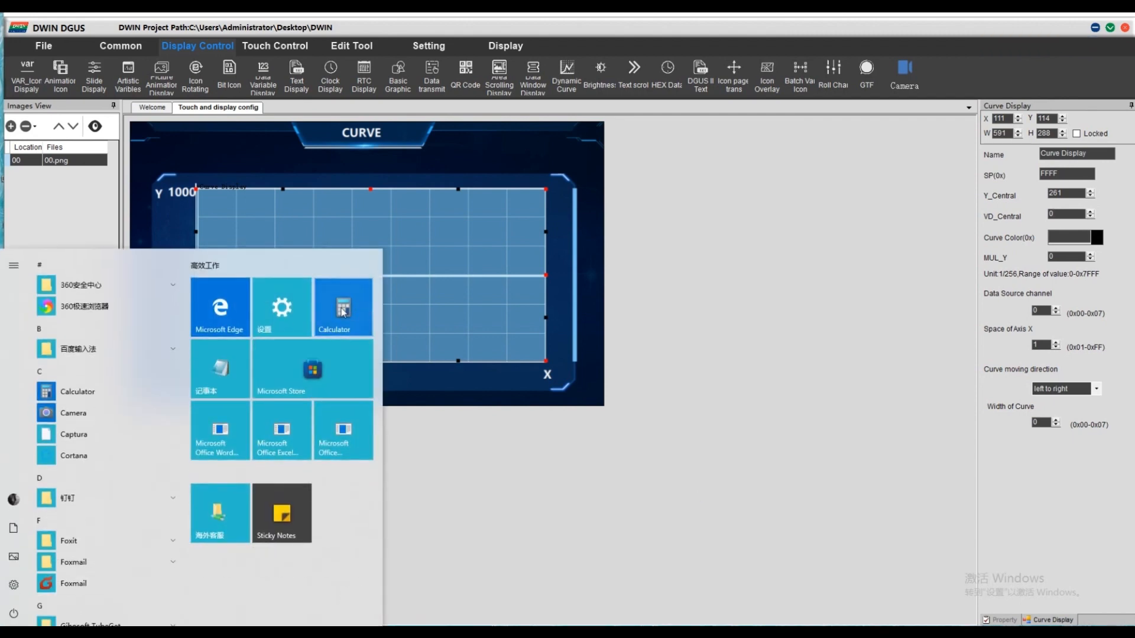
left_click(343, 311)
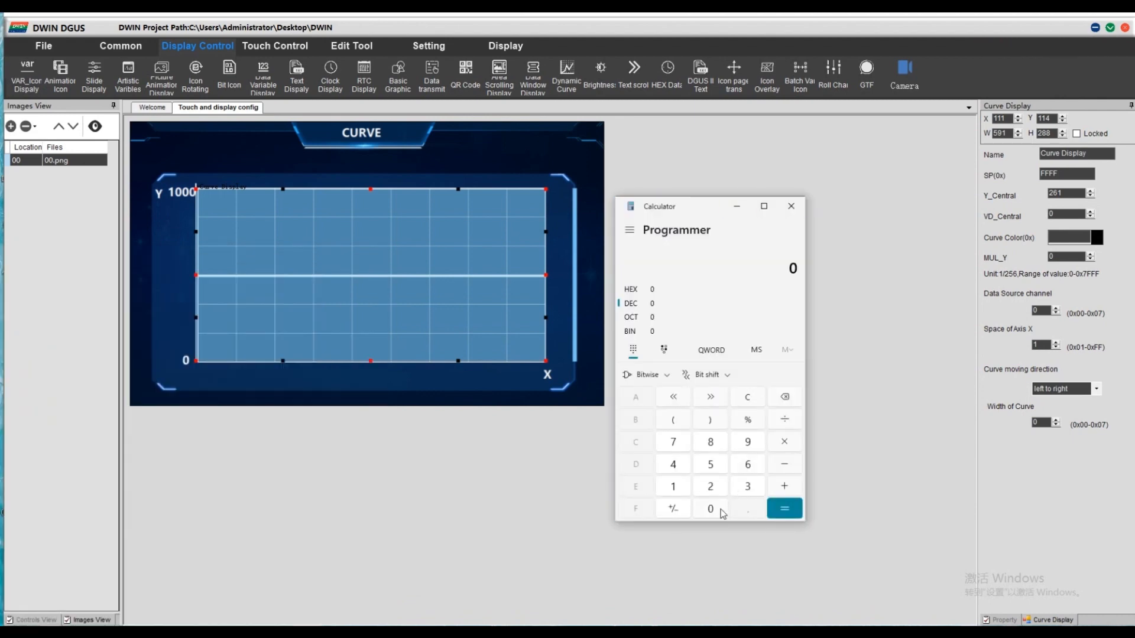
left_click(788, 488)
left_click(674, 487)
left_click(710, 509)
left_click(711, 509)
left_click(711, 509)
left_click(784, 508)
left_click(784, 419)
left_click(710, 486)
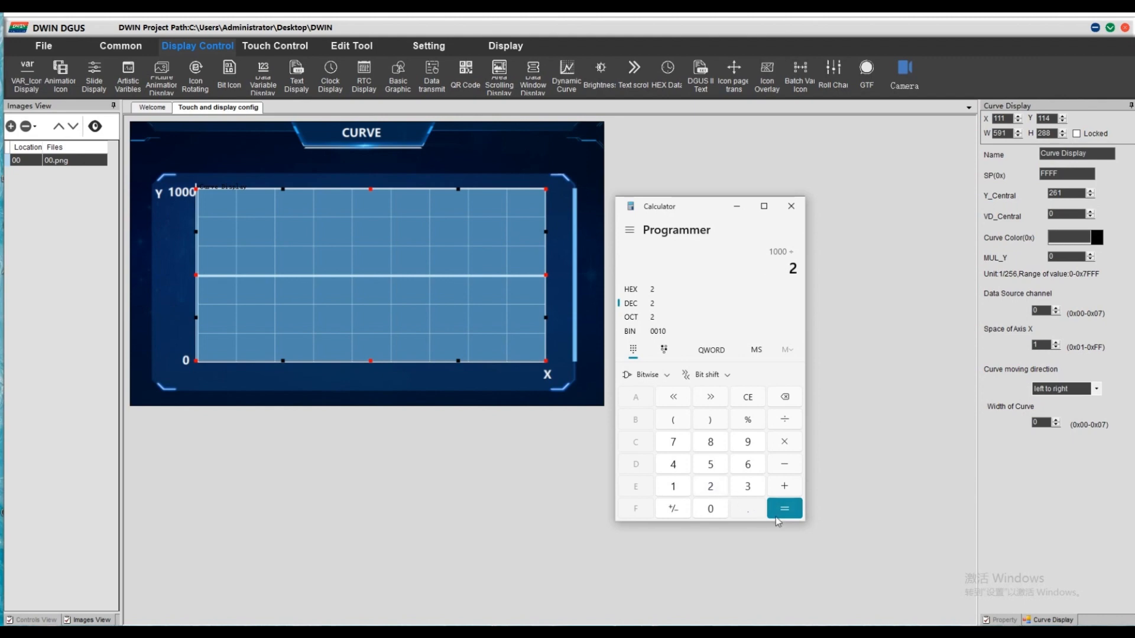
left_click(785, 507)
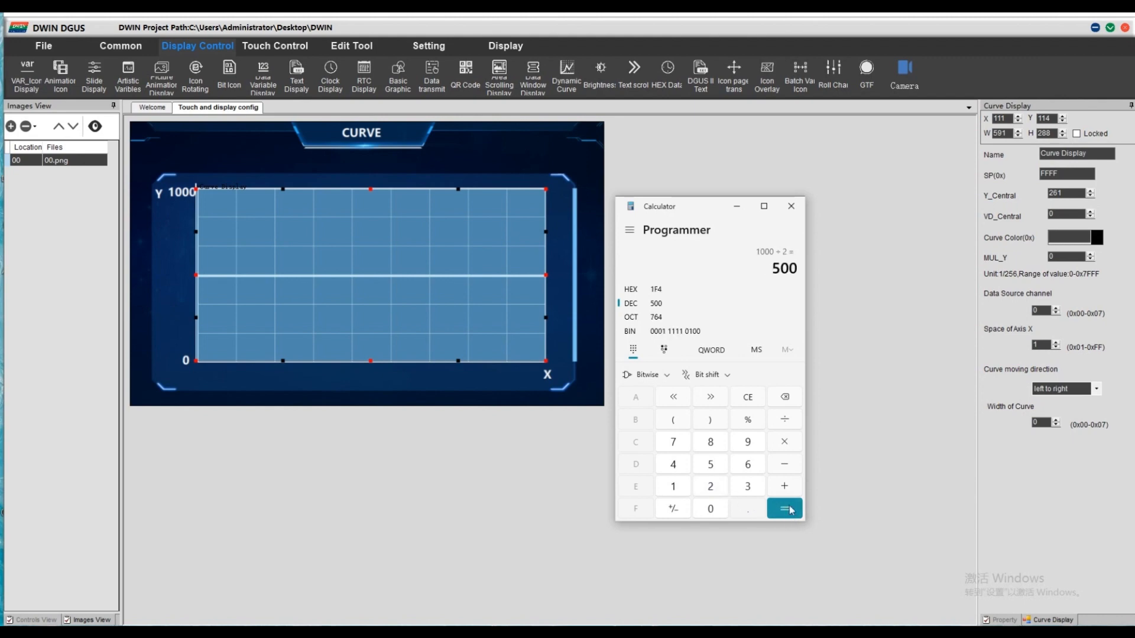
left_click(737, 207)
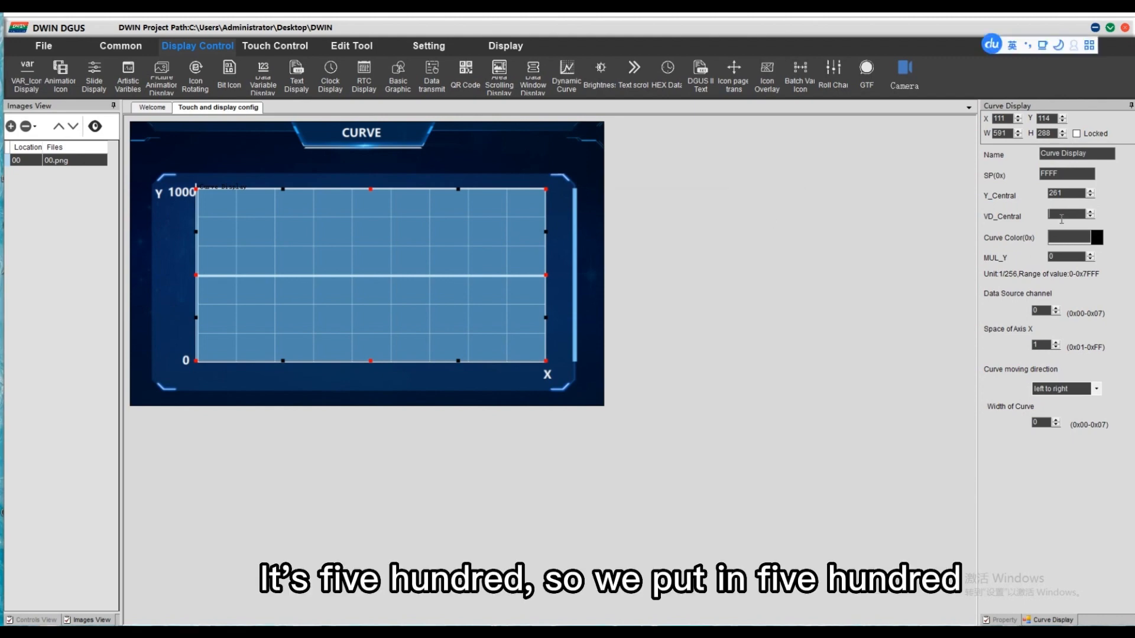
- Set the curve's VD_Central to 500 and its curve color to white
type("500")
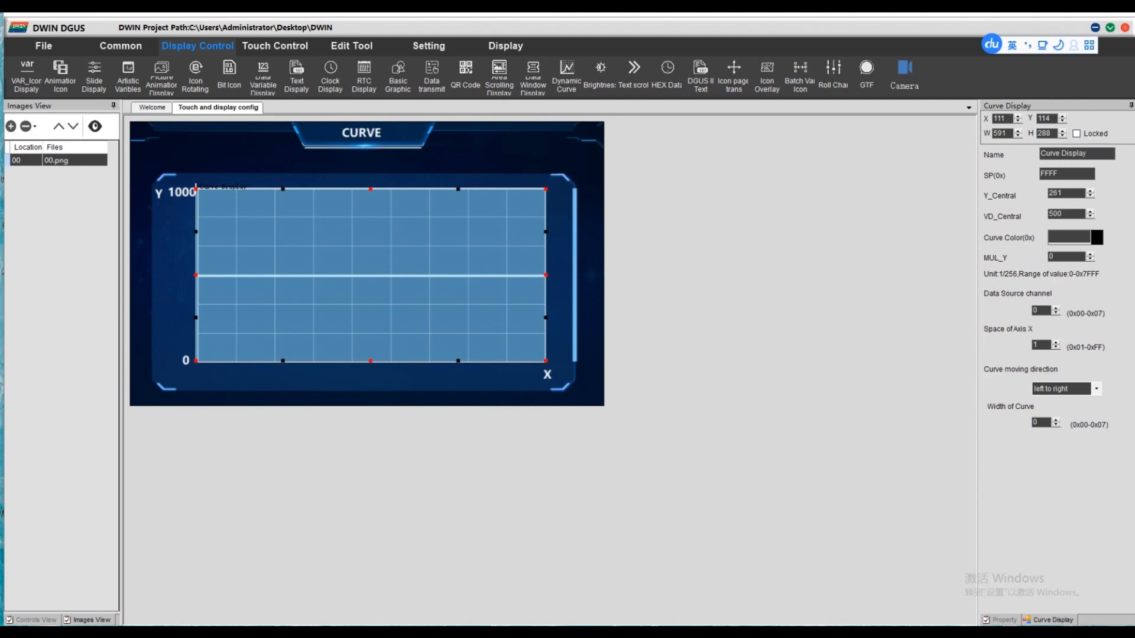
left_click(1095, 239)
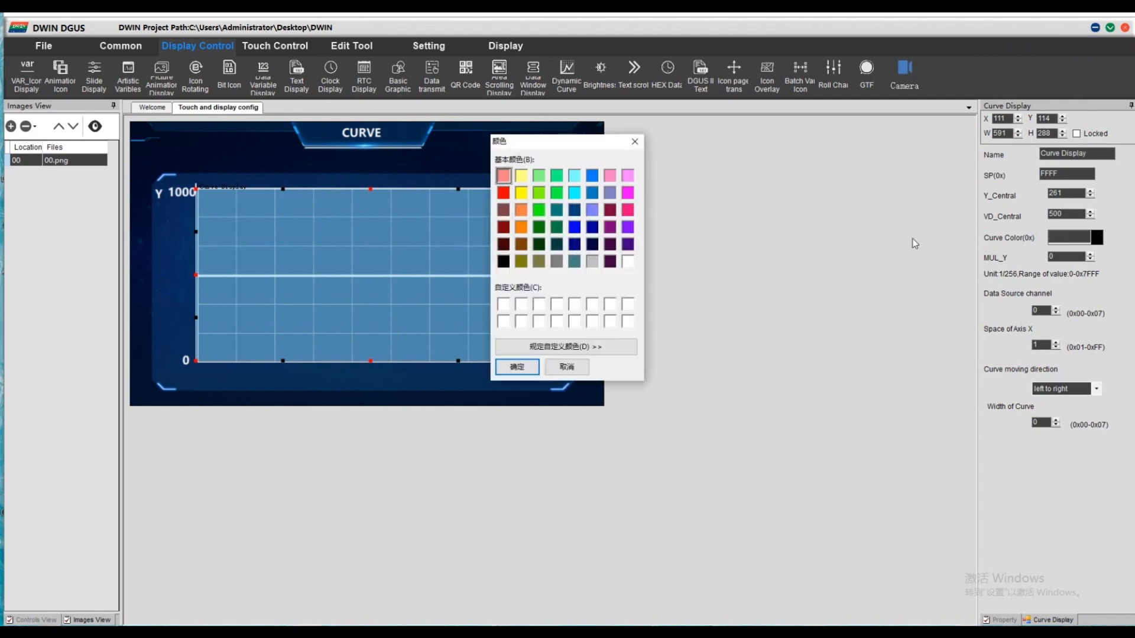
left_click(628, 262)
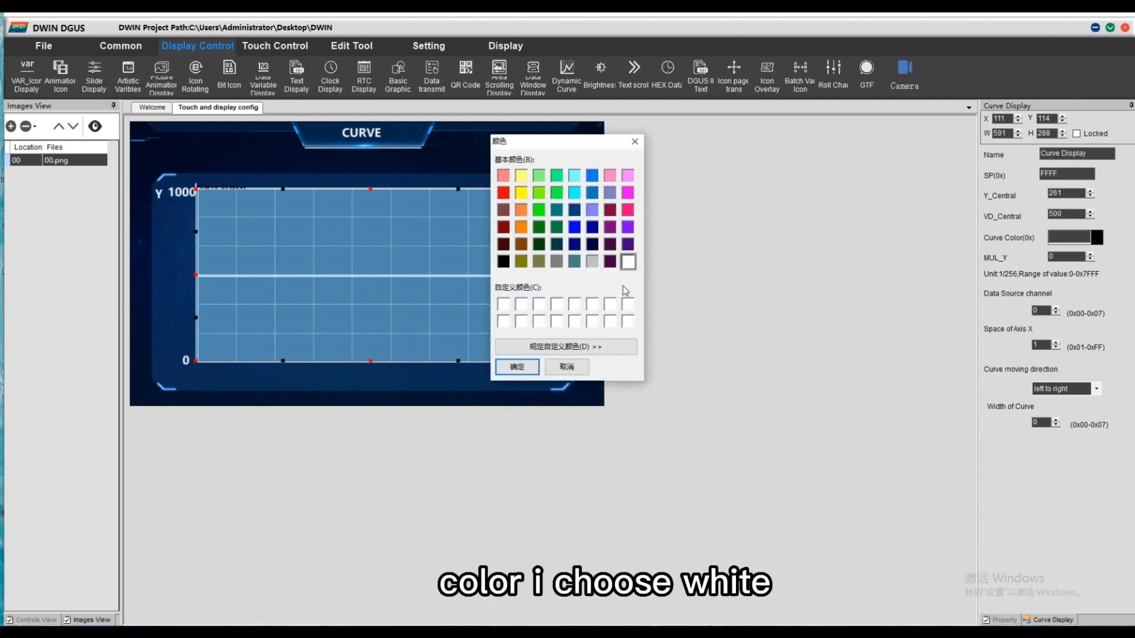
left_click(517, 367)
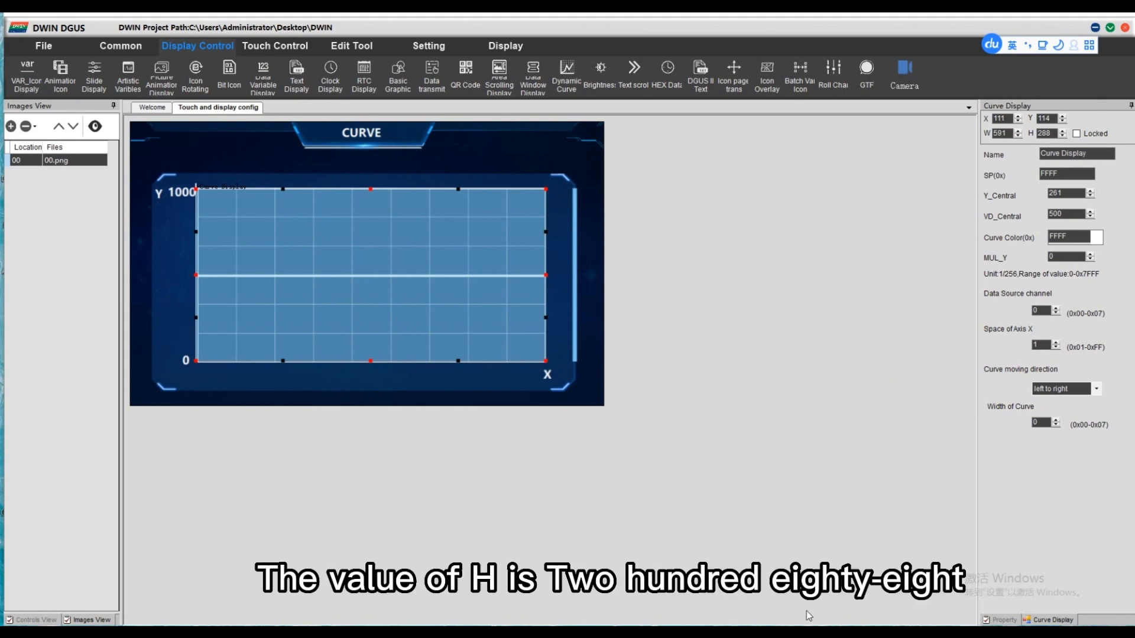
- Calculate 288 × 256 ÷ 1000 in the Calculator for the curve's MUL_Y value
left_click(795, 632)
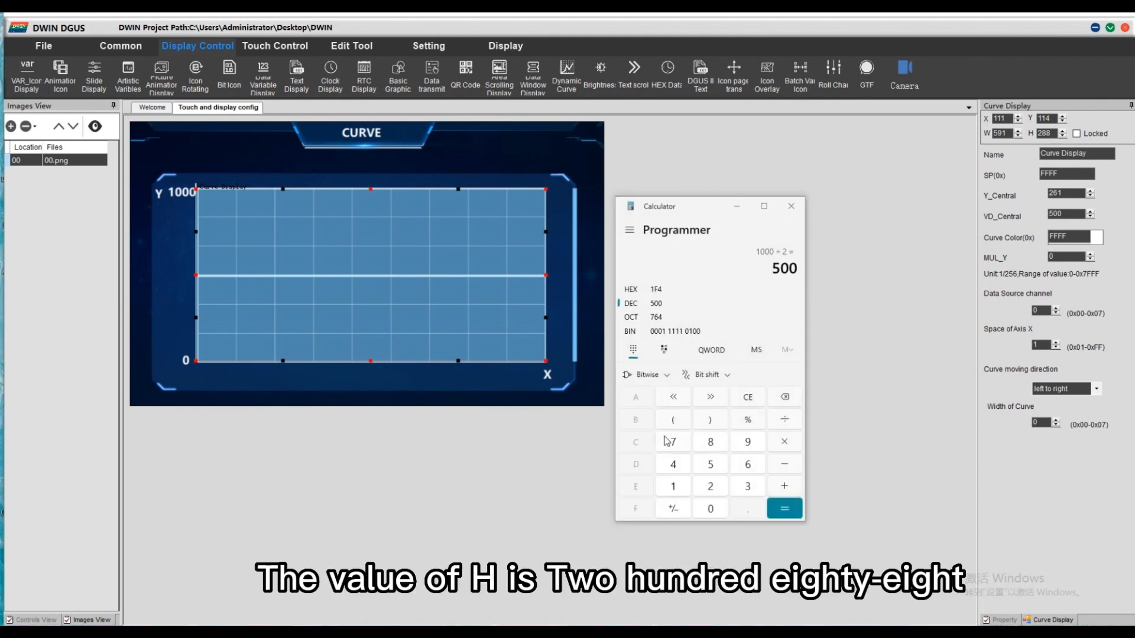
left_click(747, 400)
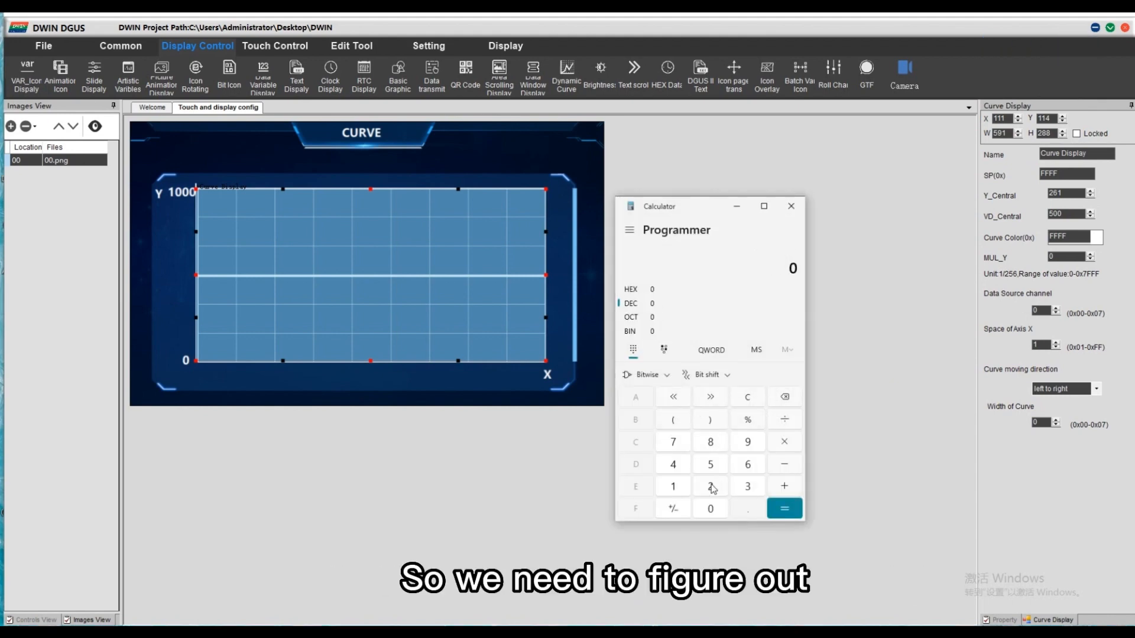
left_click(716, 489)
left_click(716, 441)
left_click(717, 441)
left_click(784, 442)
left_click(722, 487)
left_click(711, 466)
left_click(748, 465)
left_click(794, 510)
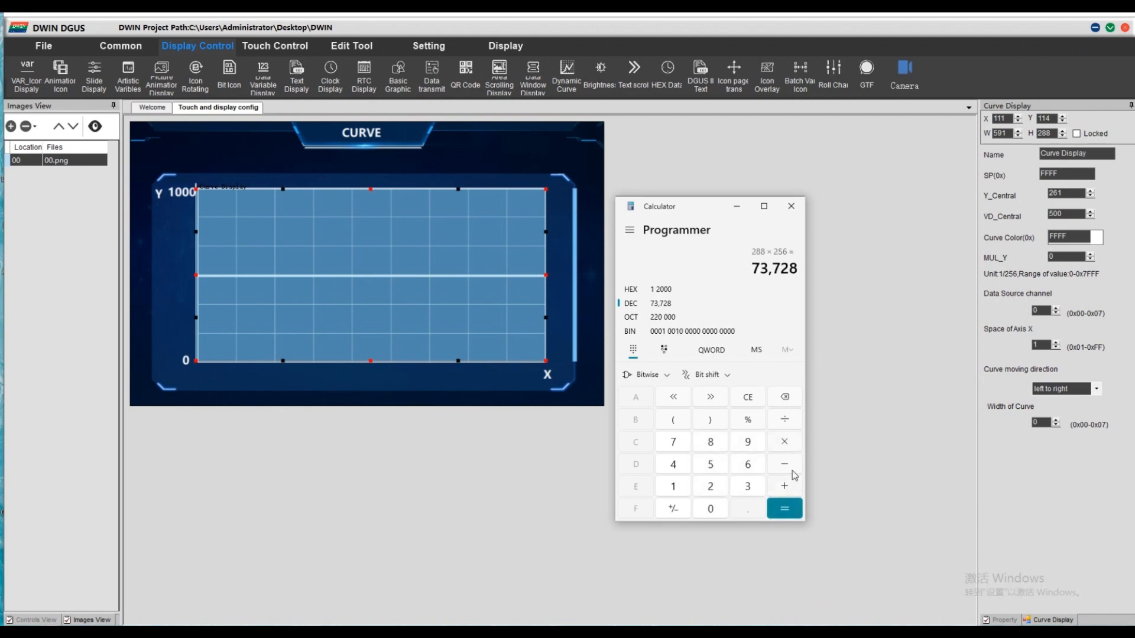
left_click(785, 422)
left_click(679, 486)
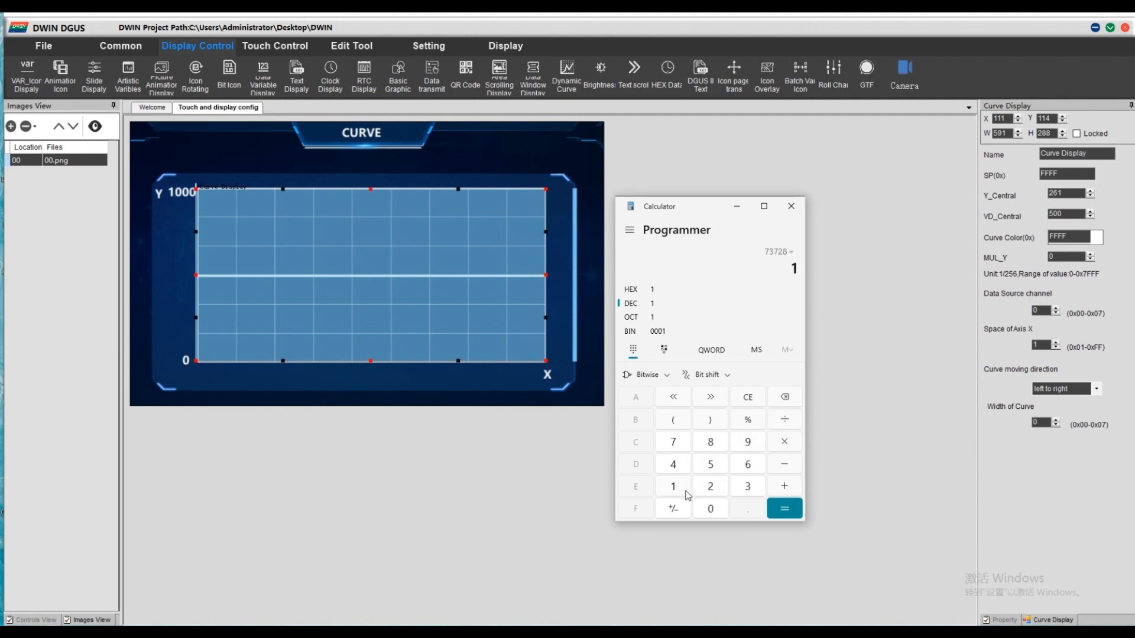
left_click(710, 510)
left_click(711, 510)
left_click(711, 511)
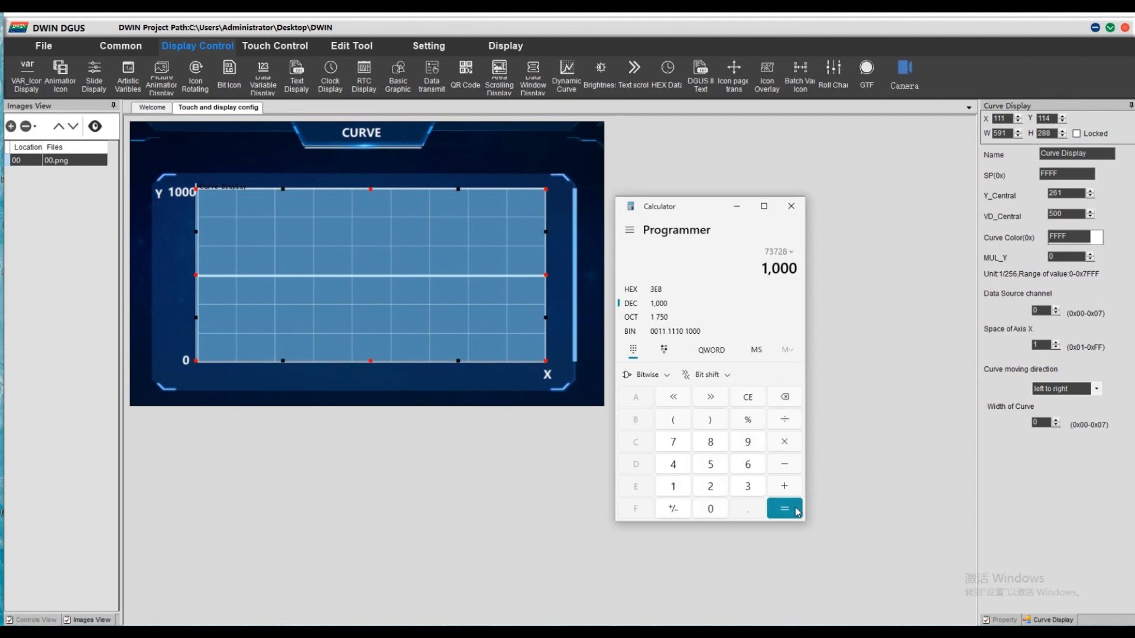
left_click(785, 508)
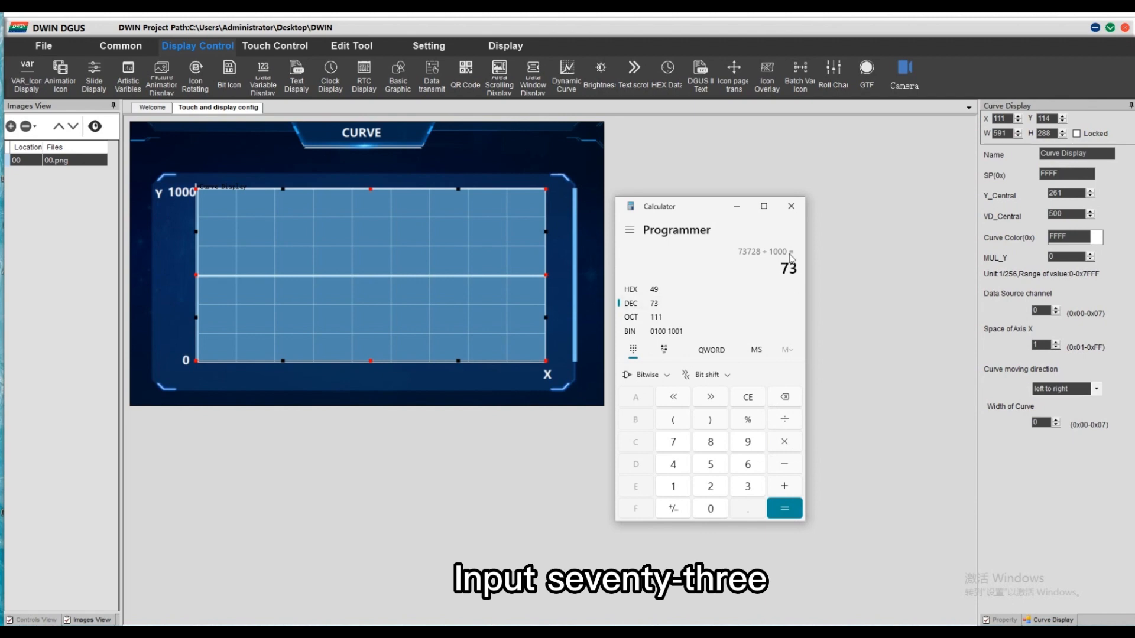
- Set the curve's MUL_Y to 73 and its Space of Axis X to 10
left_click(736, 205)
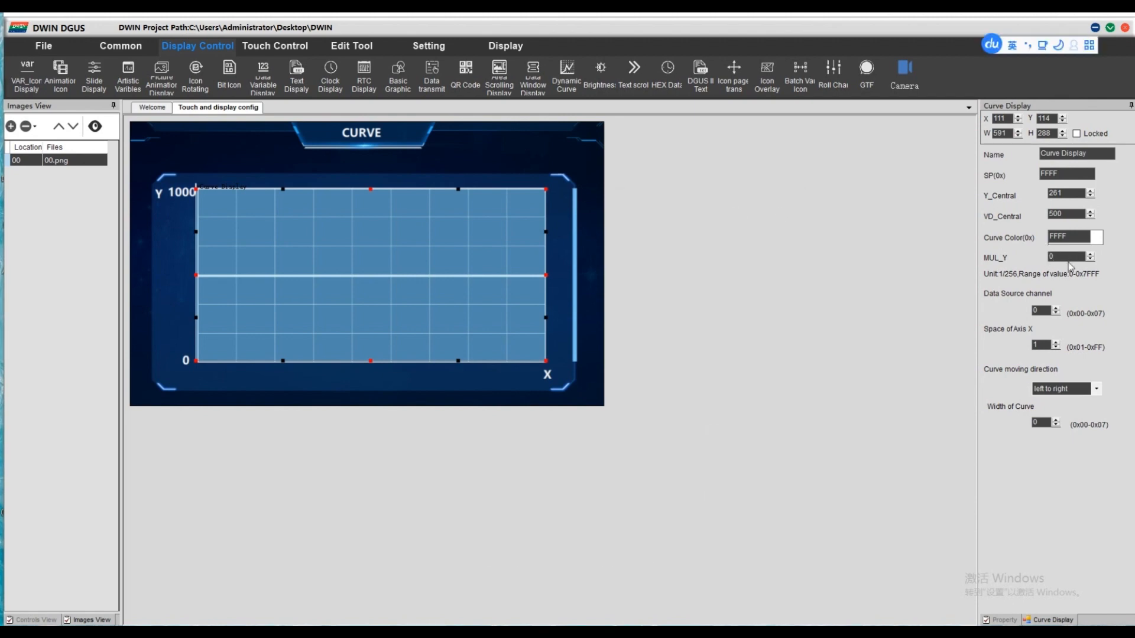
type("7")
key("BackSpace")
- Save the curve project
left_click(43, 45)
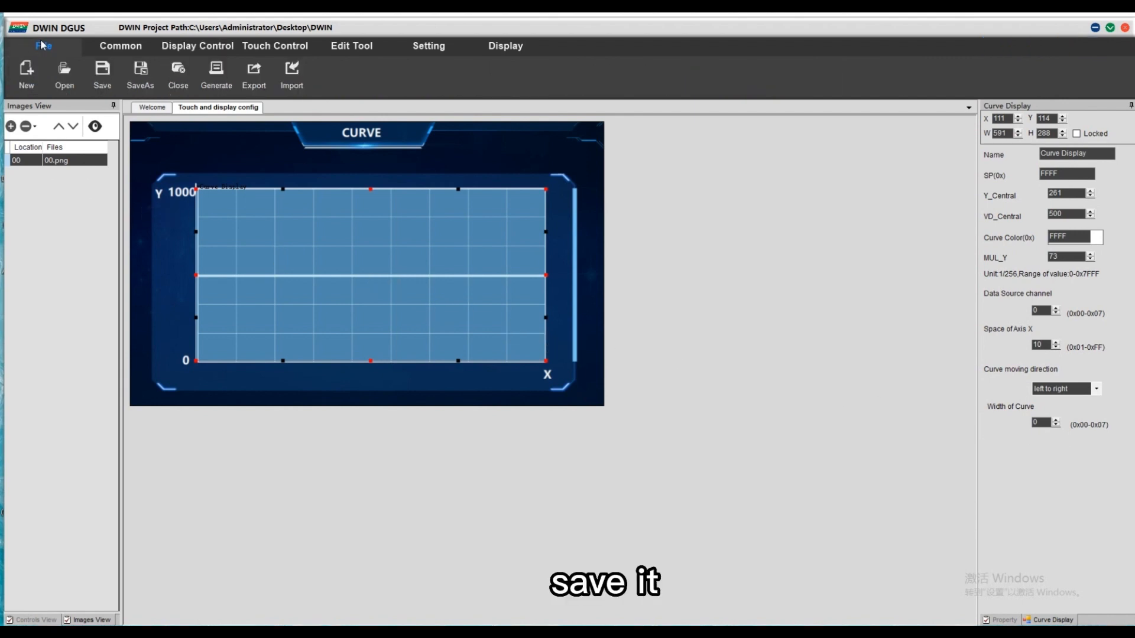
left_click(101, 77)
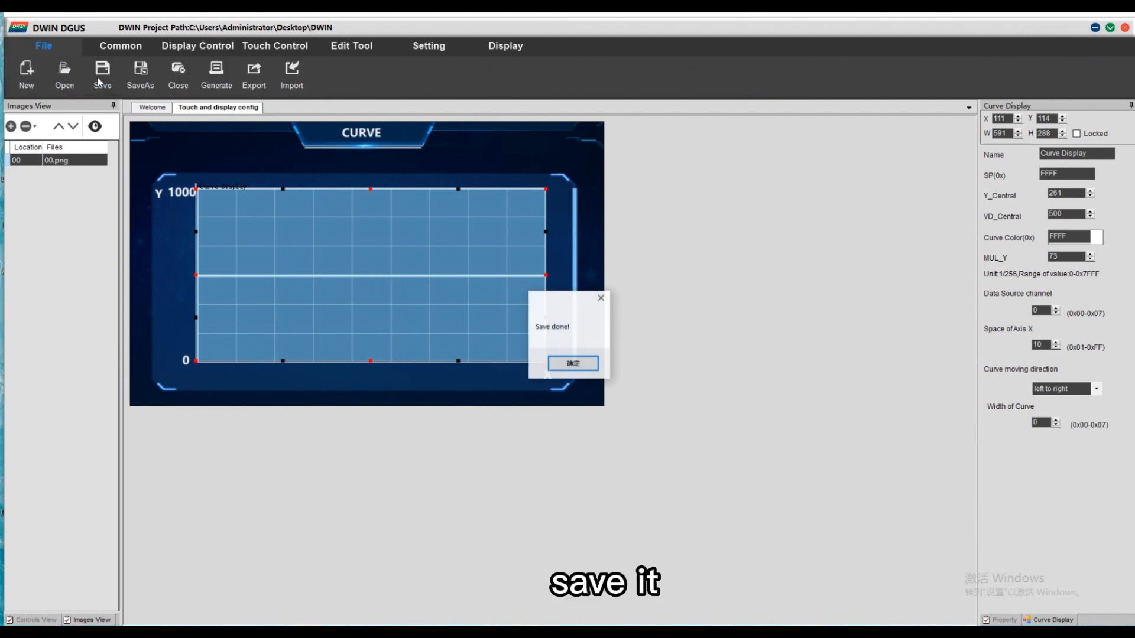
left_click(579, 365)
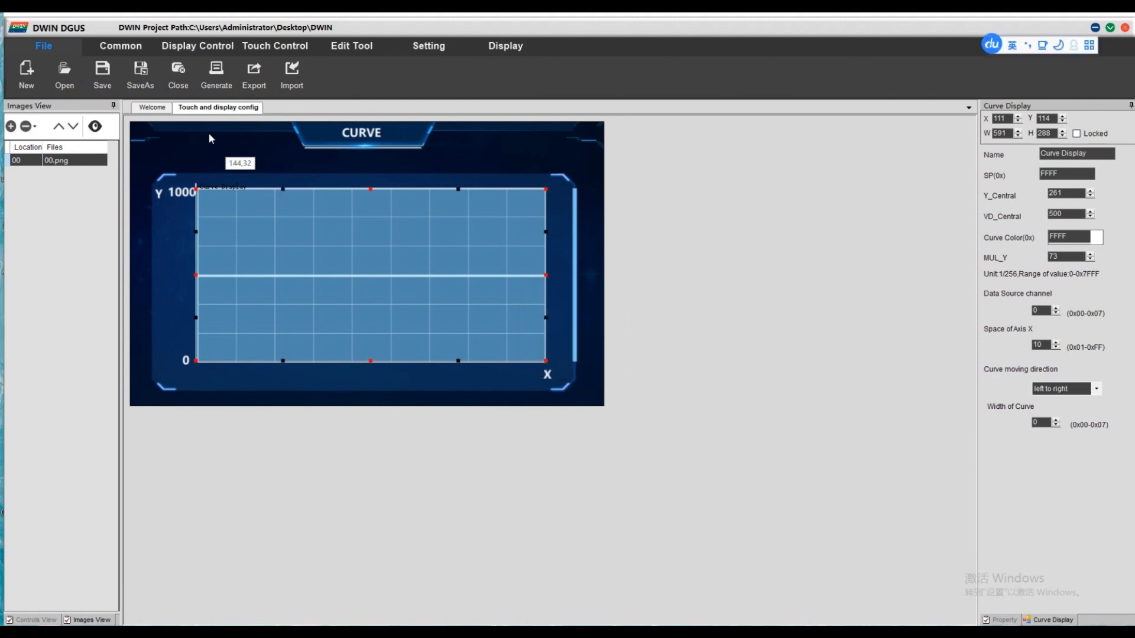
- Generate the project's config file and close DGUS with the changes saved
left_click(216, 74)
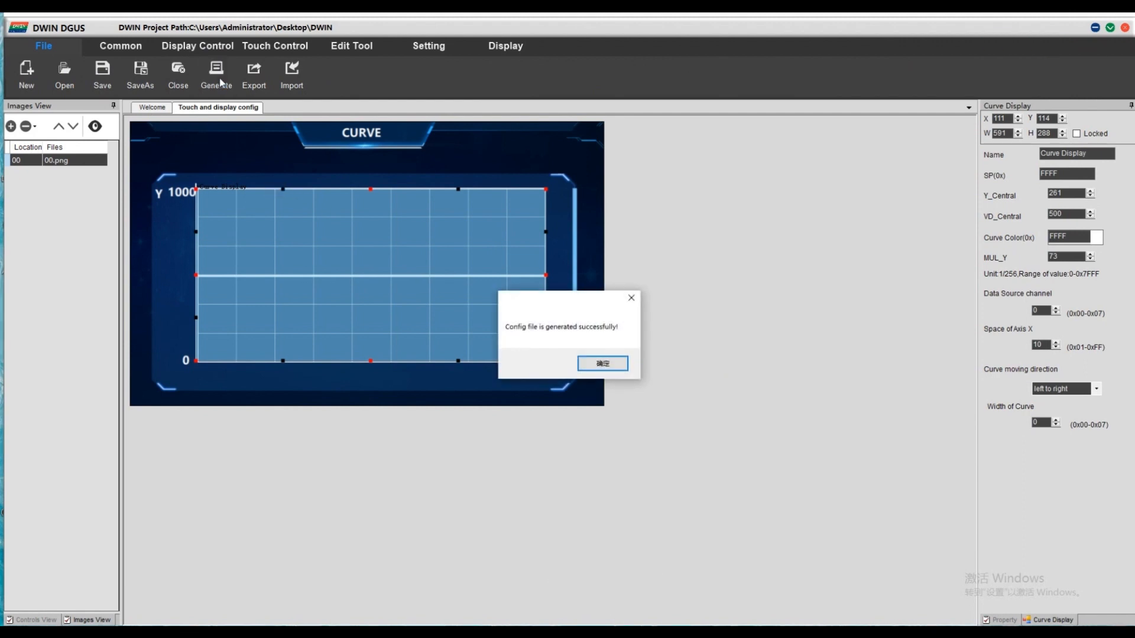
left_click(603, 364)
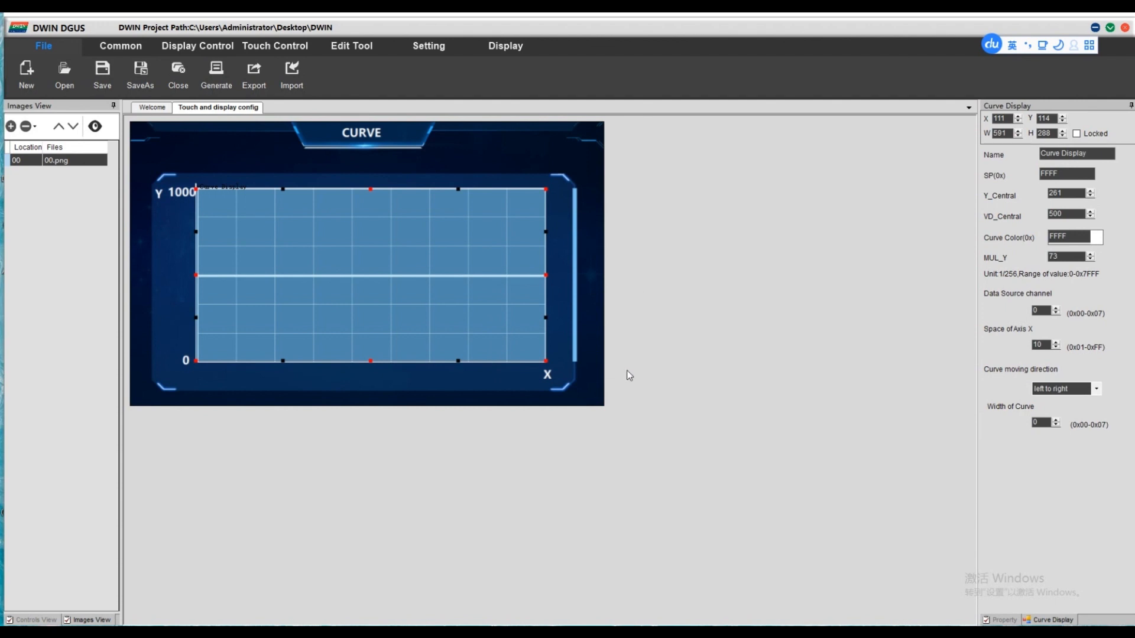
left_click(1125, 28)
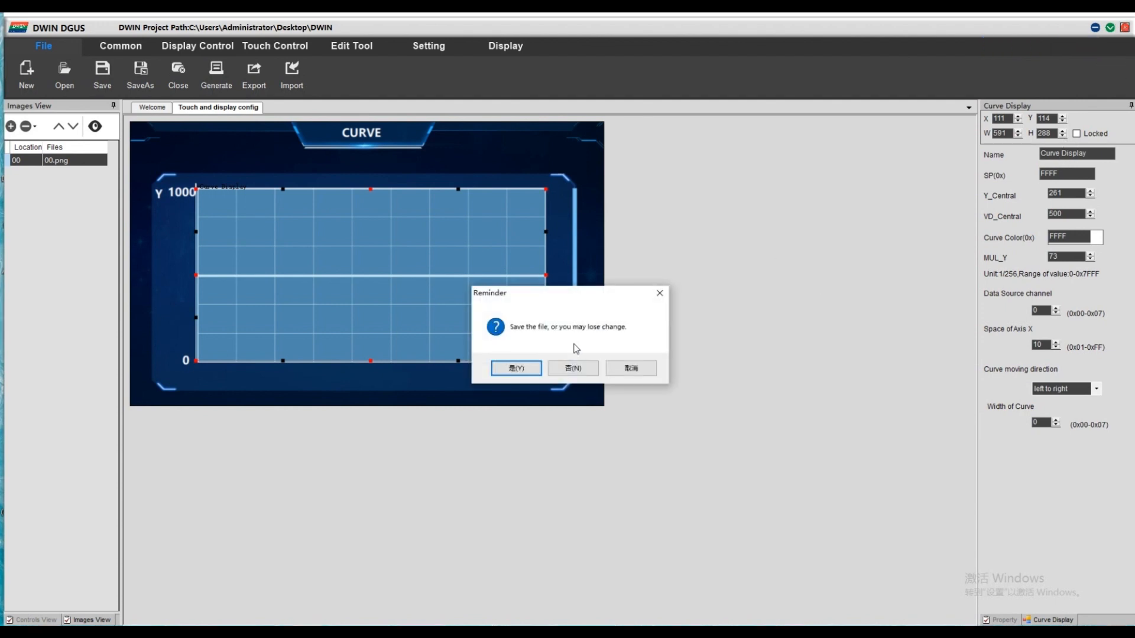
left_click(516, 368)
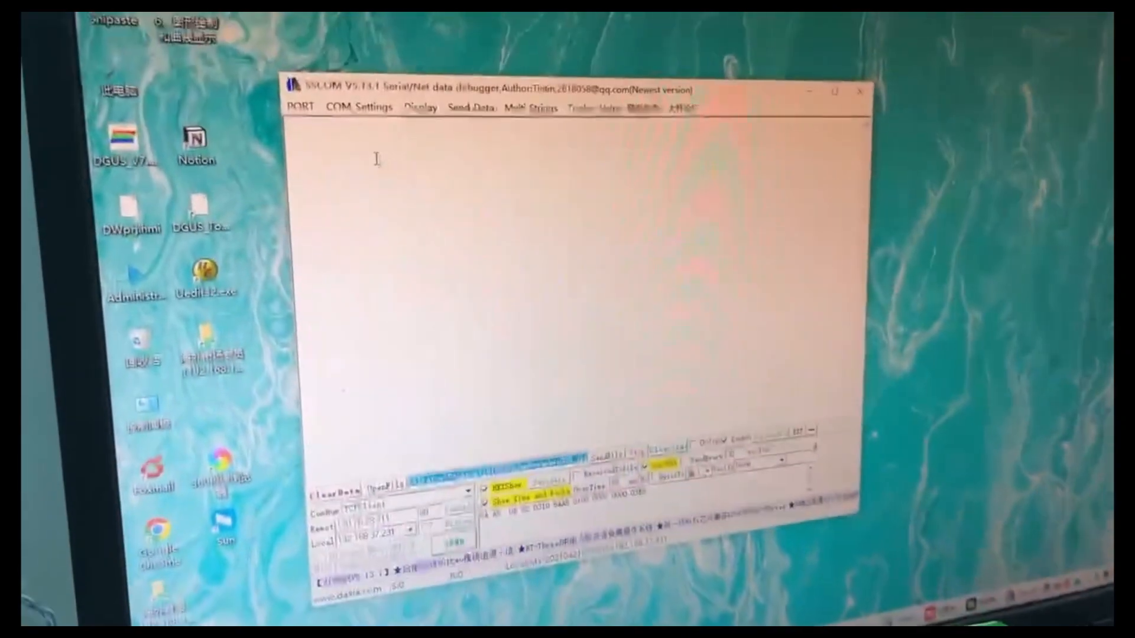
- Switch to SSCOM and select COM3 XR21V1410 USB UART as the port
left_click(286, 127)
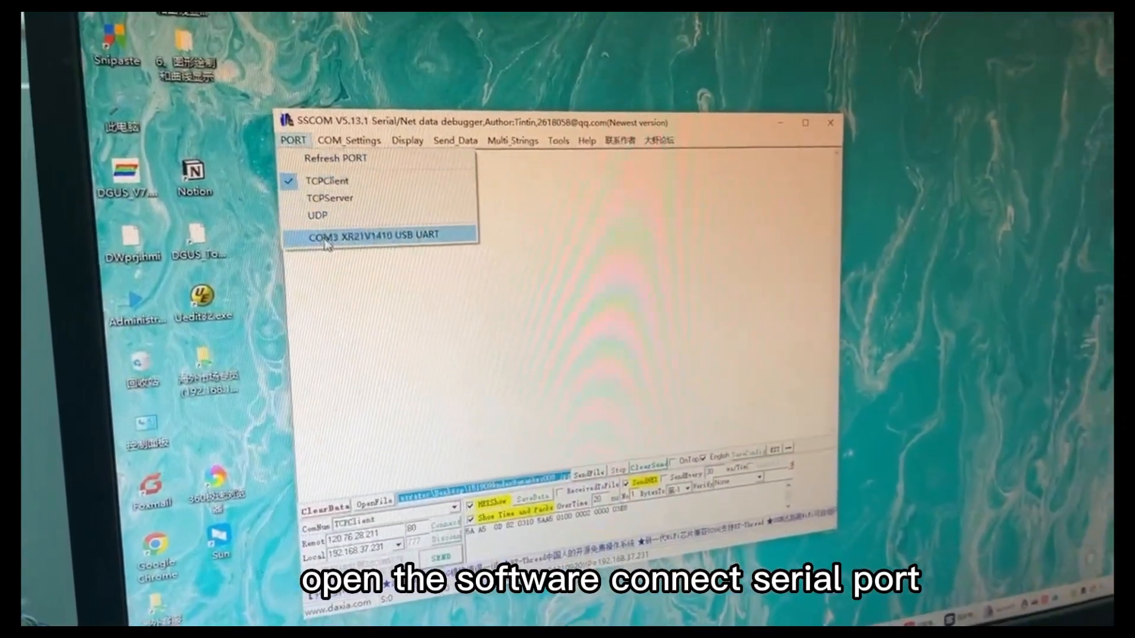
left_click(331, 237)
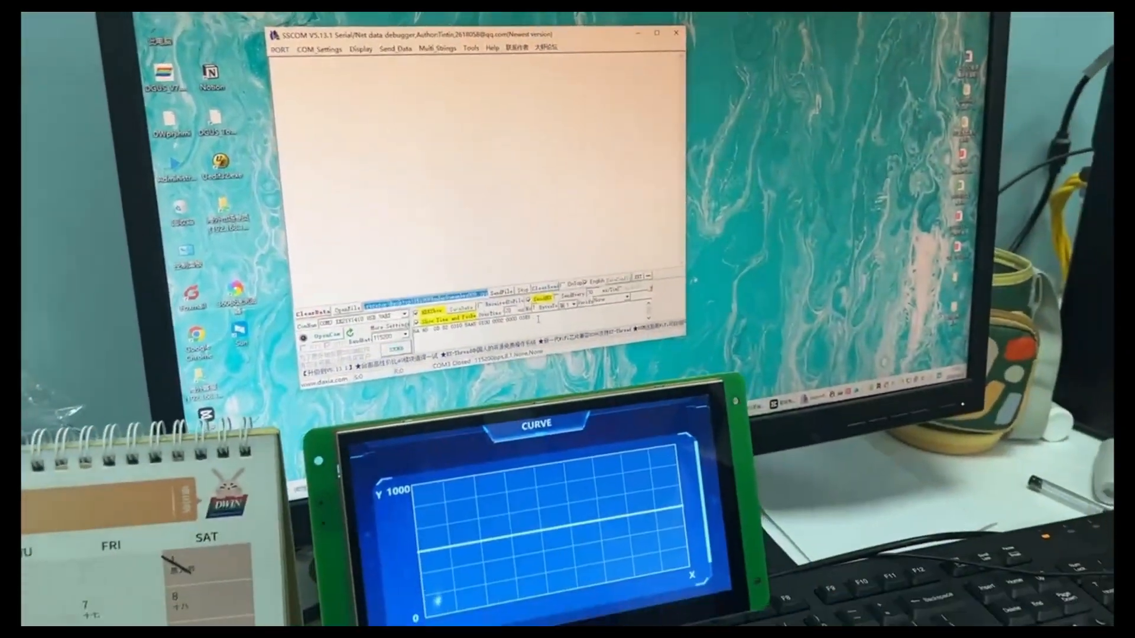